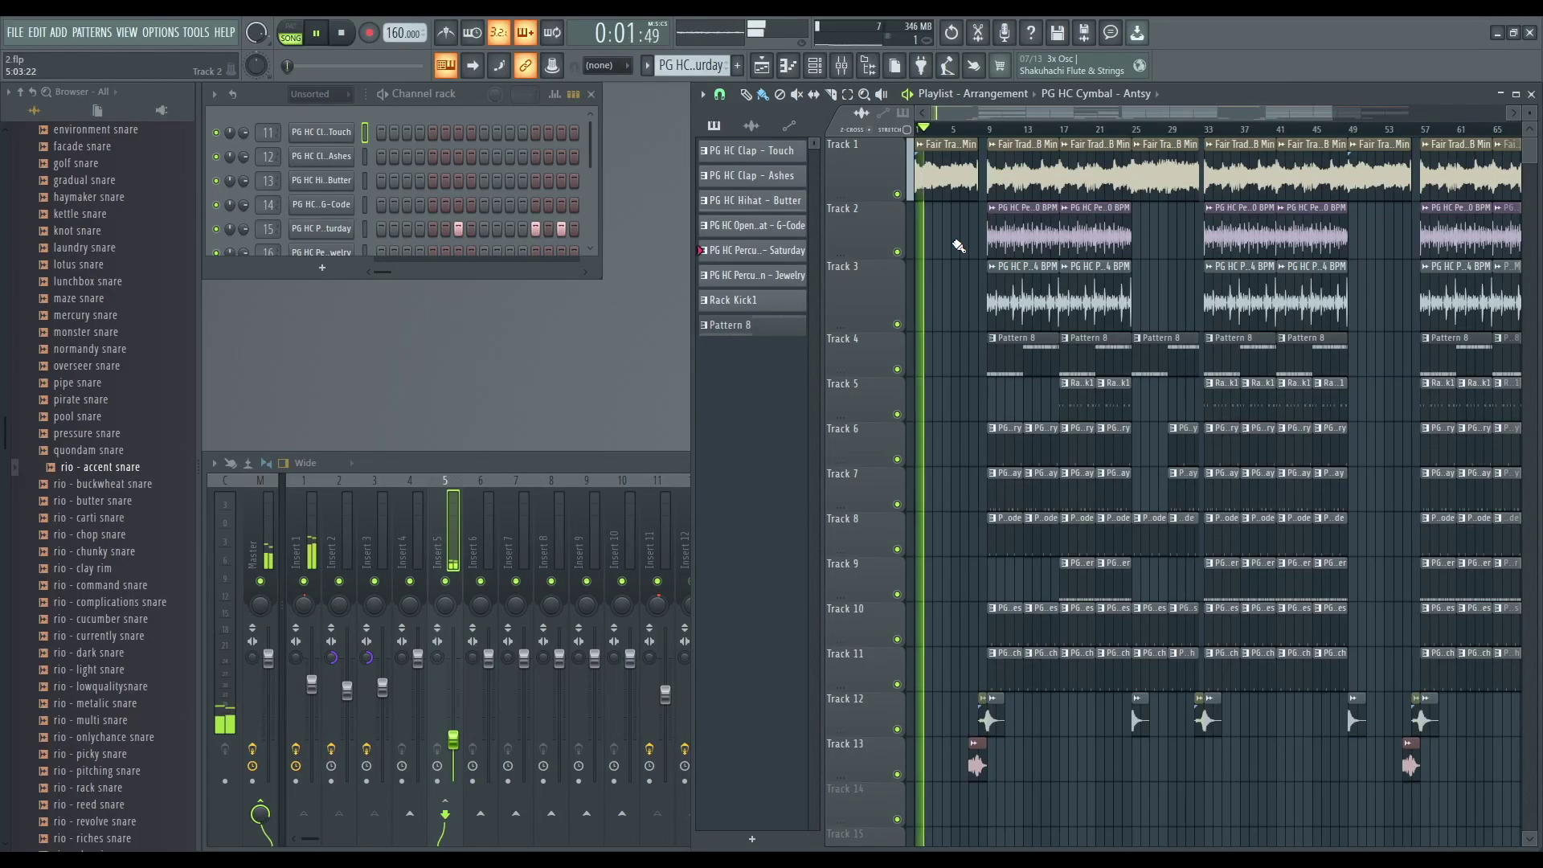
# Show the full mixer and inspect the Maximus plugin on the Master track while the song plays.
pyautogui.doubleClick(478, 461)
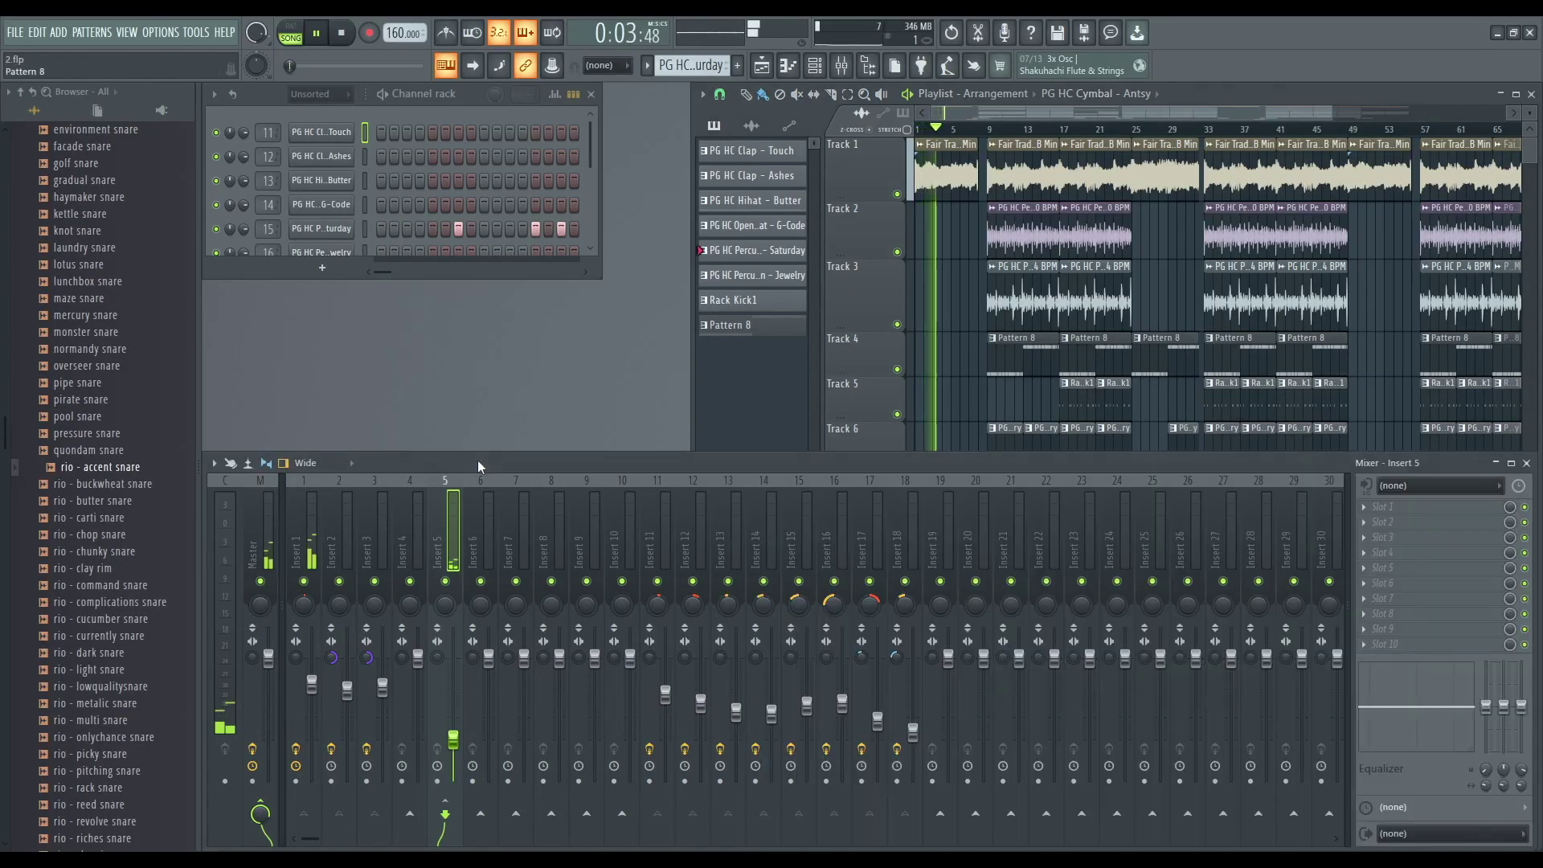
pyautogui.click(253, 537)
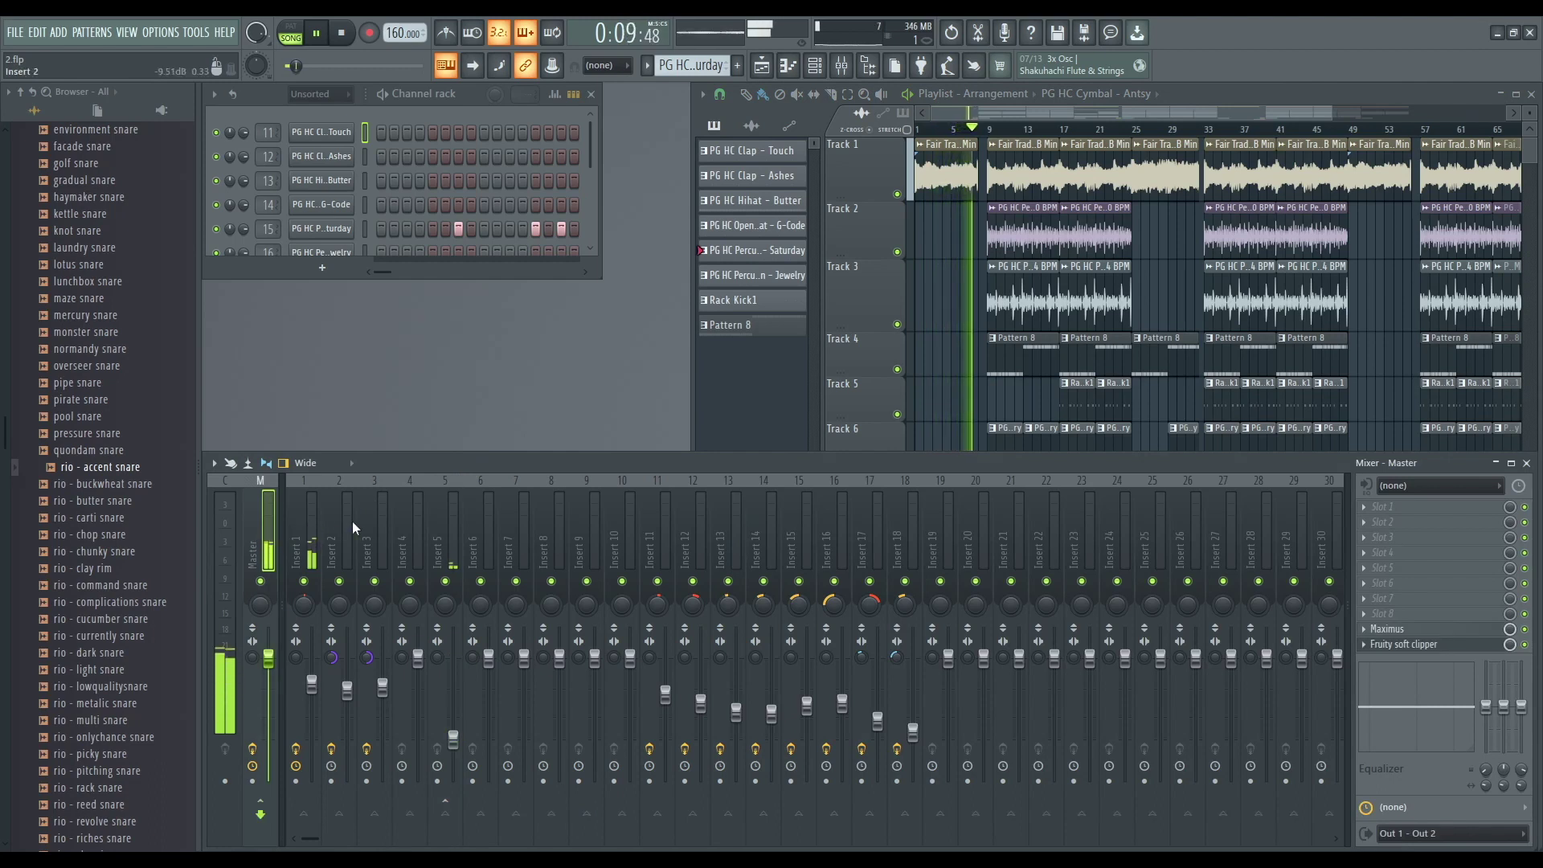
pyautogui.click(1392, 630)
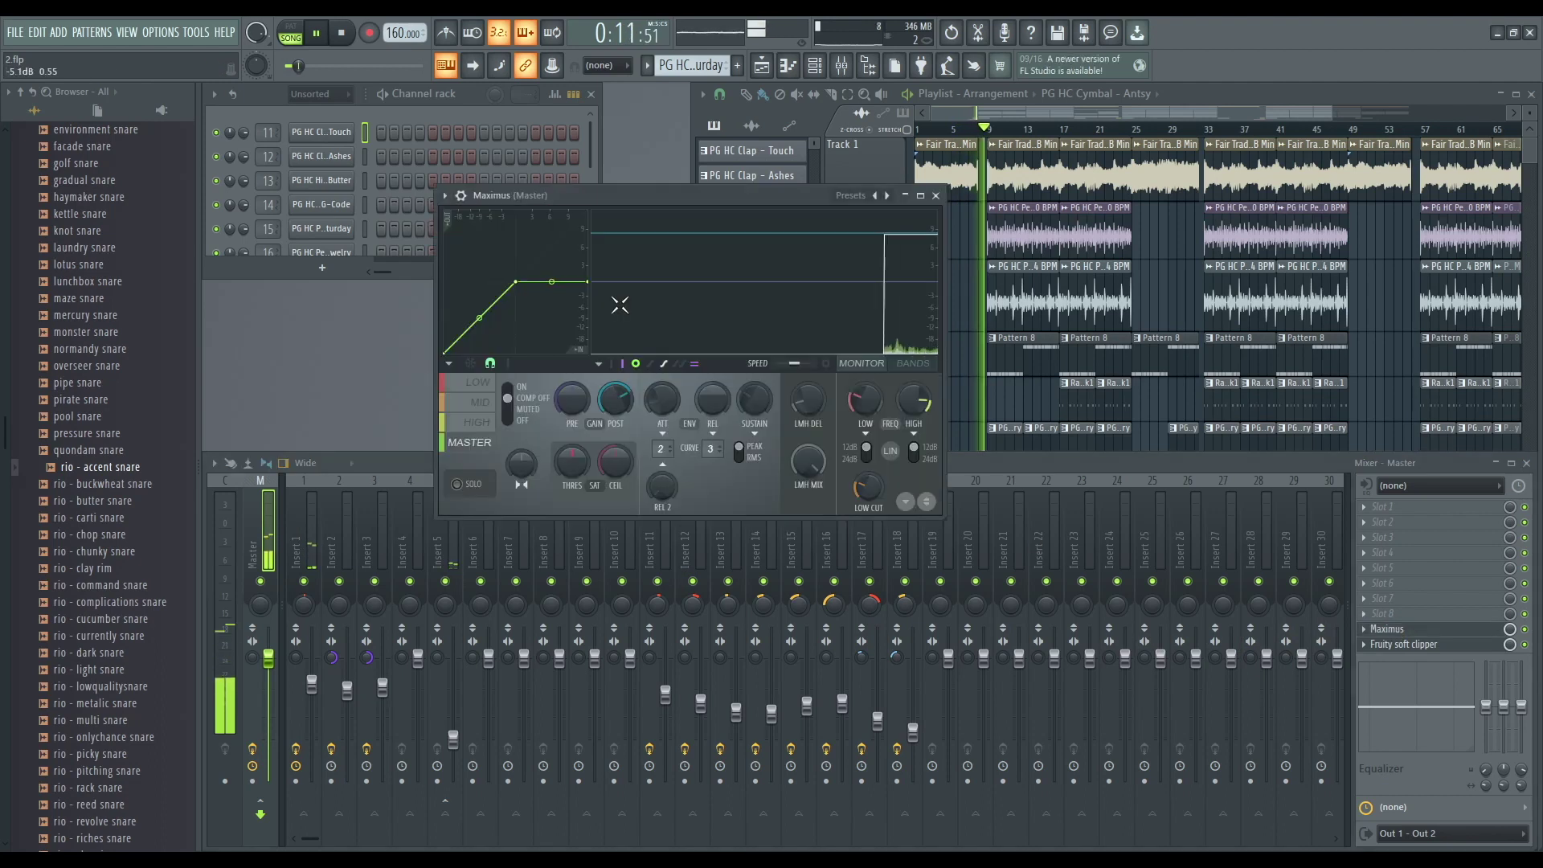
pyautogui.click(937, 196)
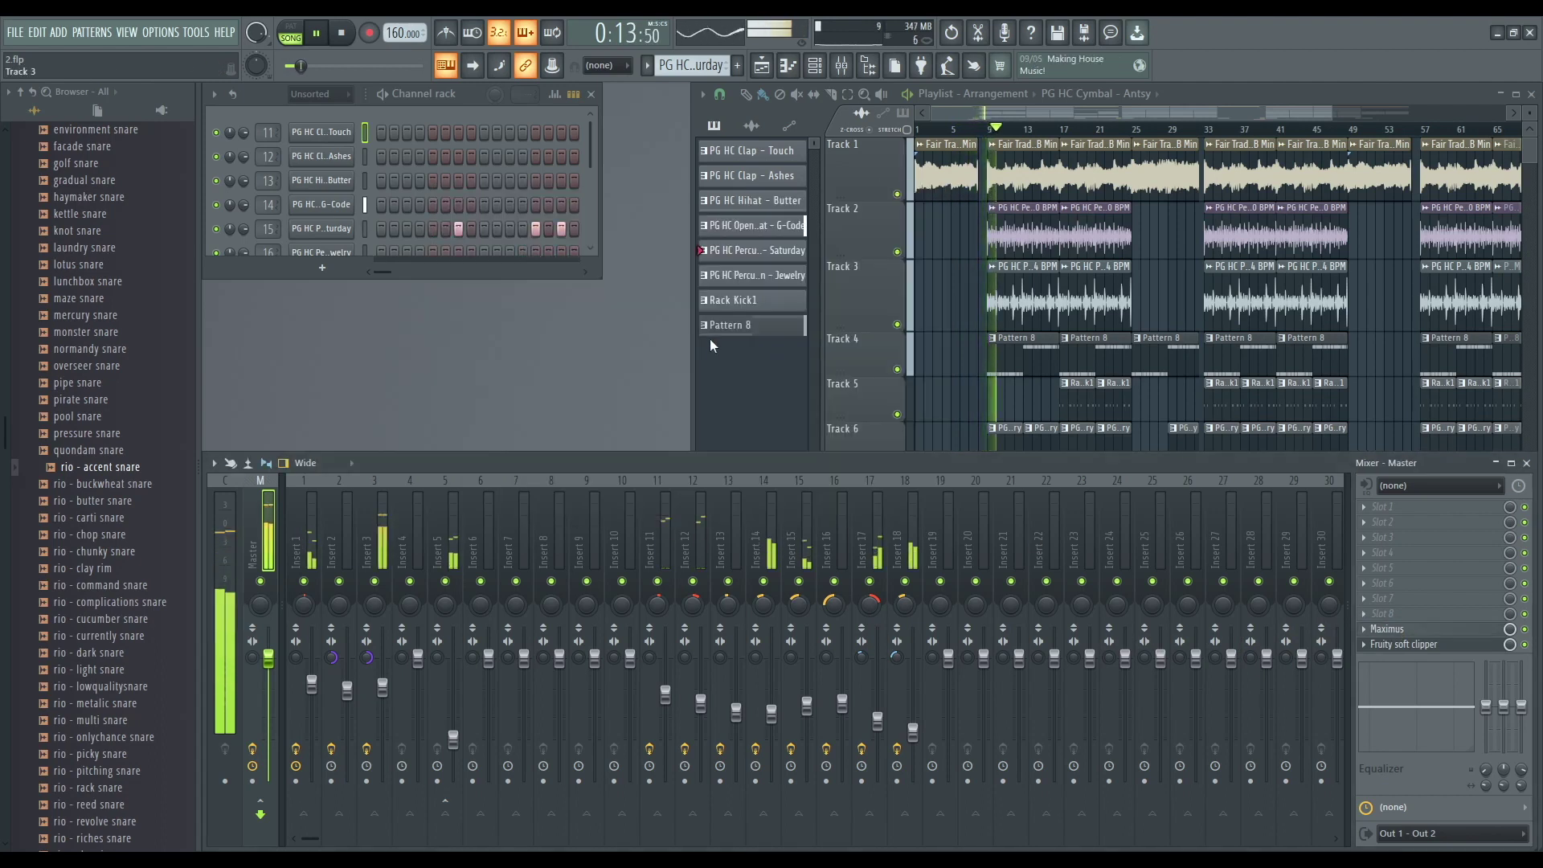
# Open Maximus on the Master track, move its window aside and audition the song from bar 9.
pyautogui.click(1056, 109)
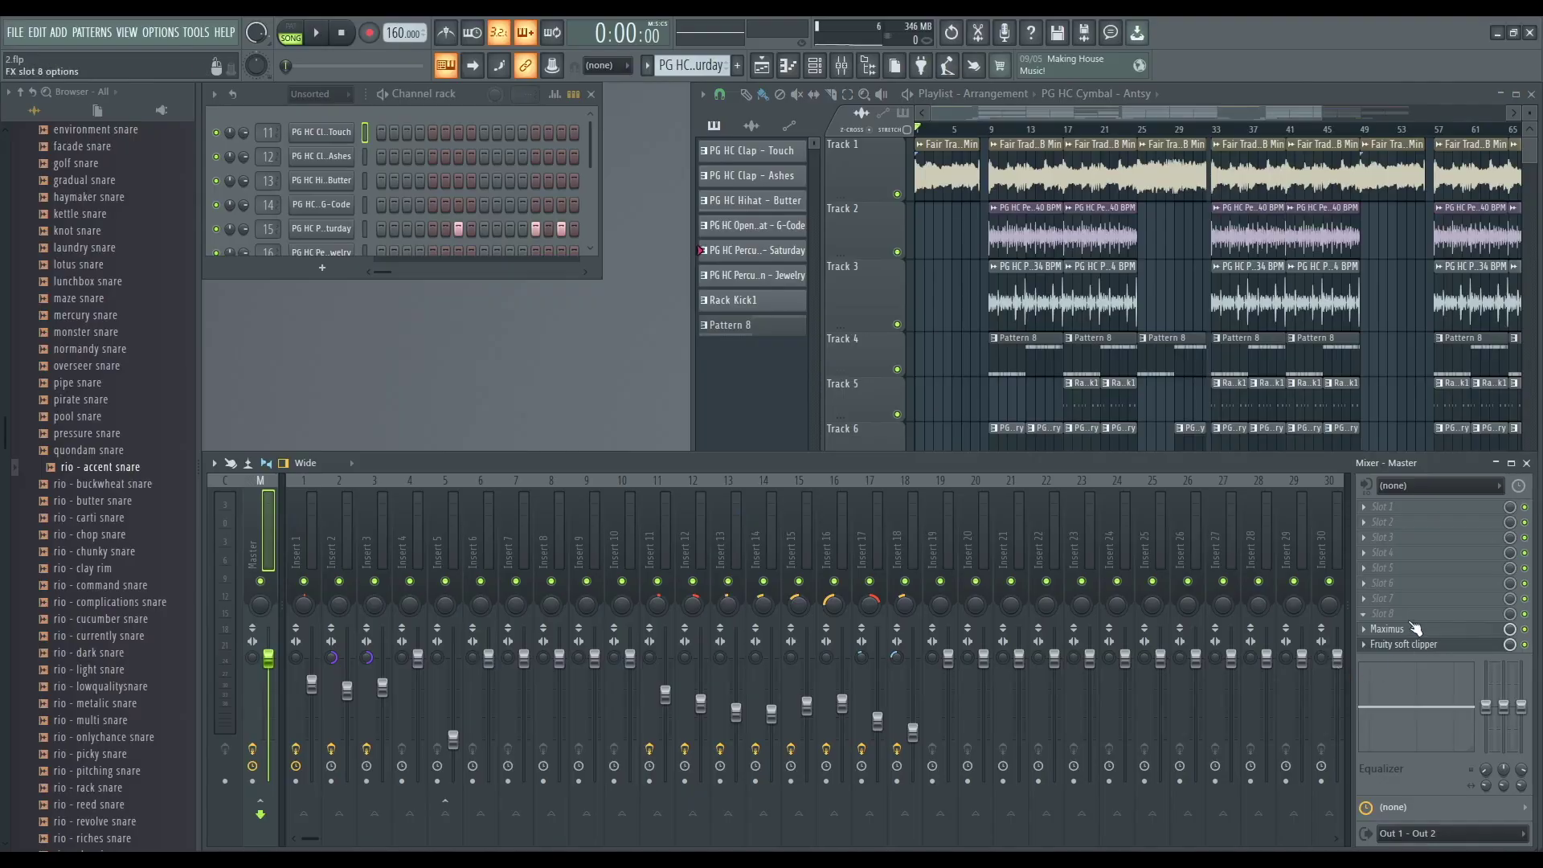
pyautogui.click(1414, 630)
pyautogui.moveTo(653, 207); pyautogui.dragTo(484, 132)
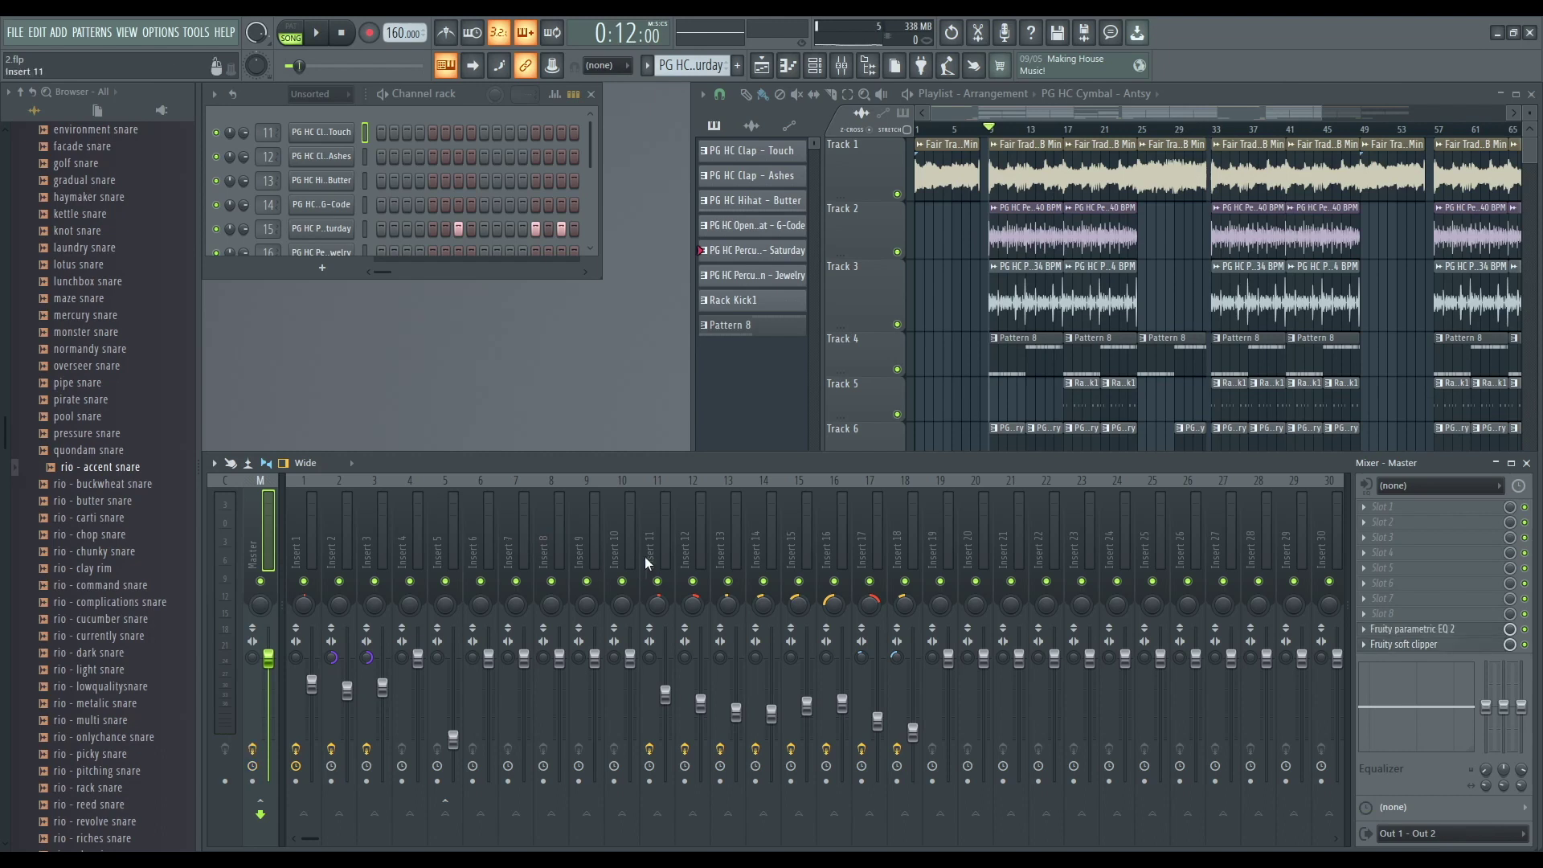
pyautogui.press('space')
pyautogui.press('space')
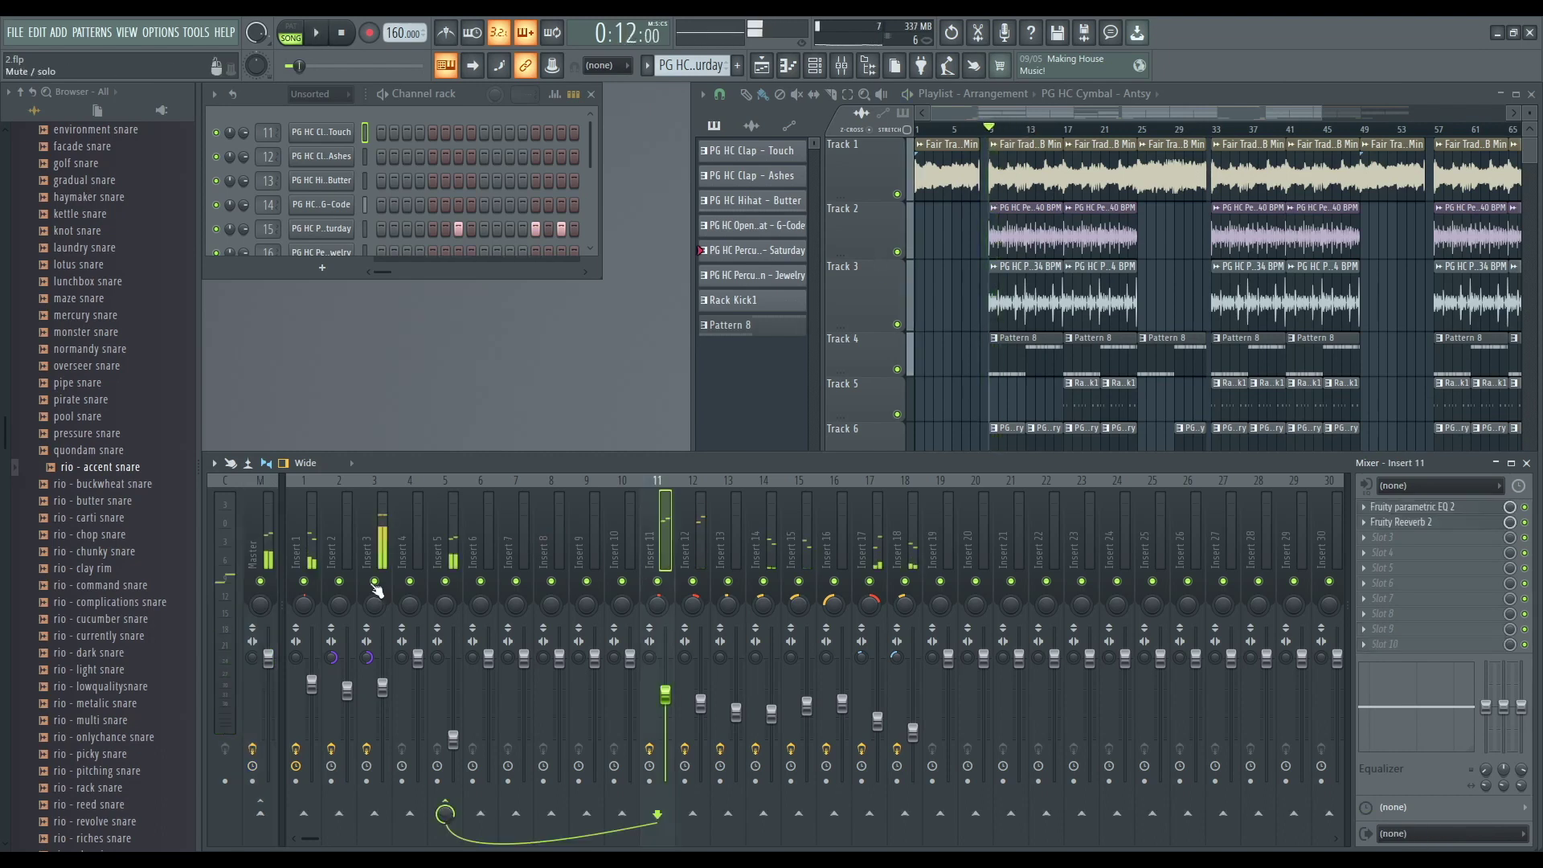
# Solo Insert 1 in the mixer and compare it with the Master track's effects chain.
pyautogui.rightClick(307, 583)
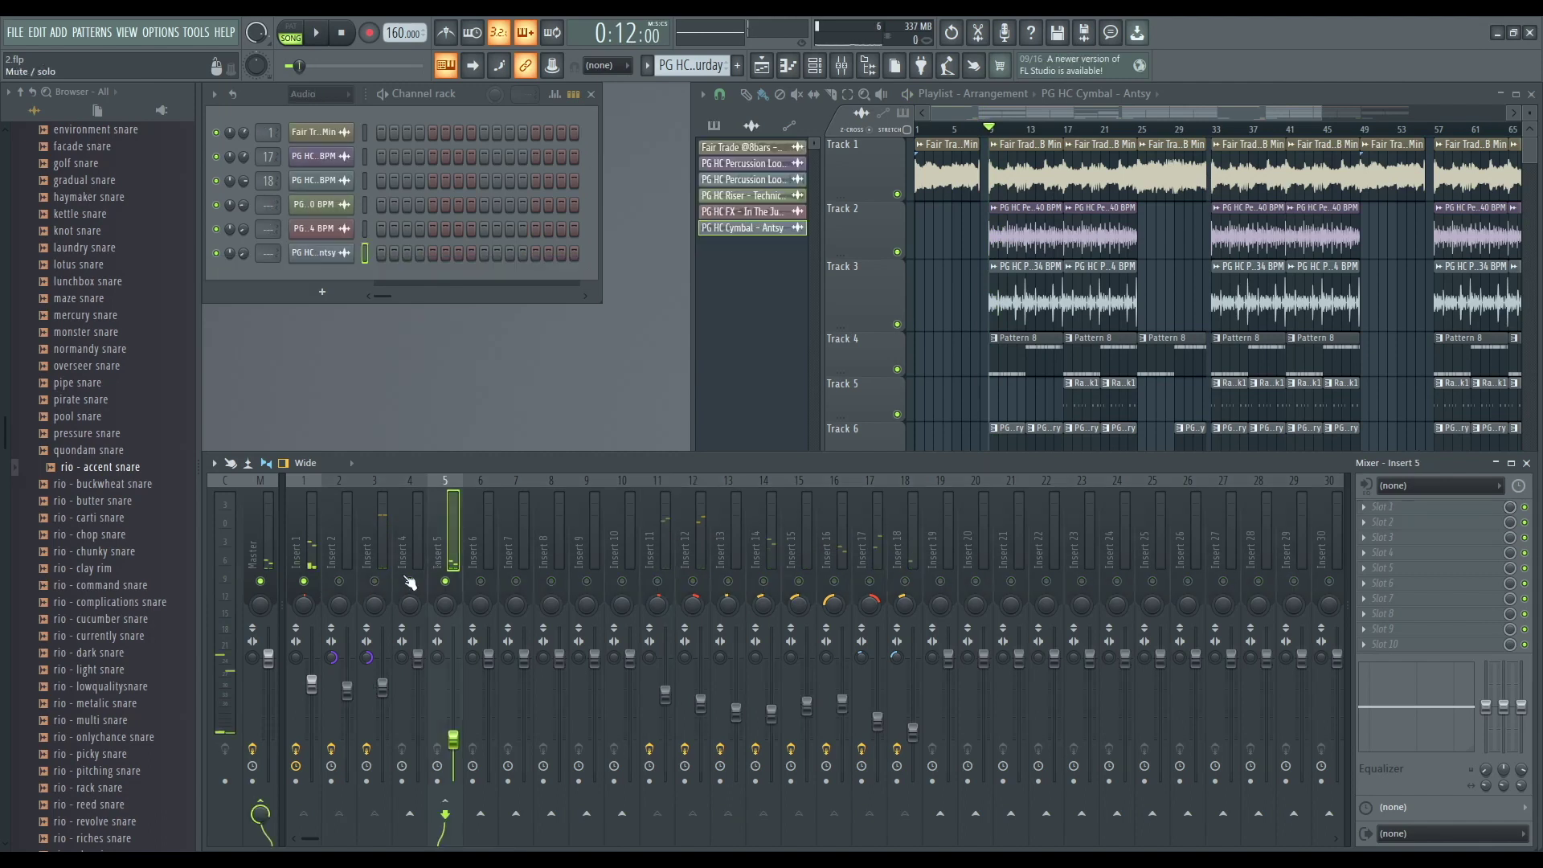
pyautogui.click(303, 545)
pyautogui.click(254, 536)
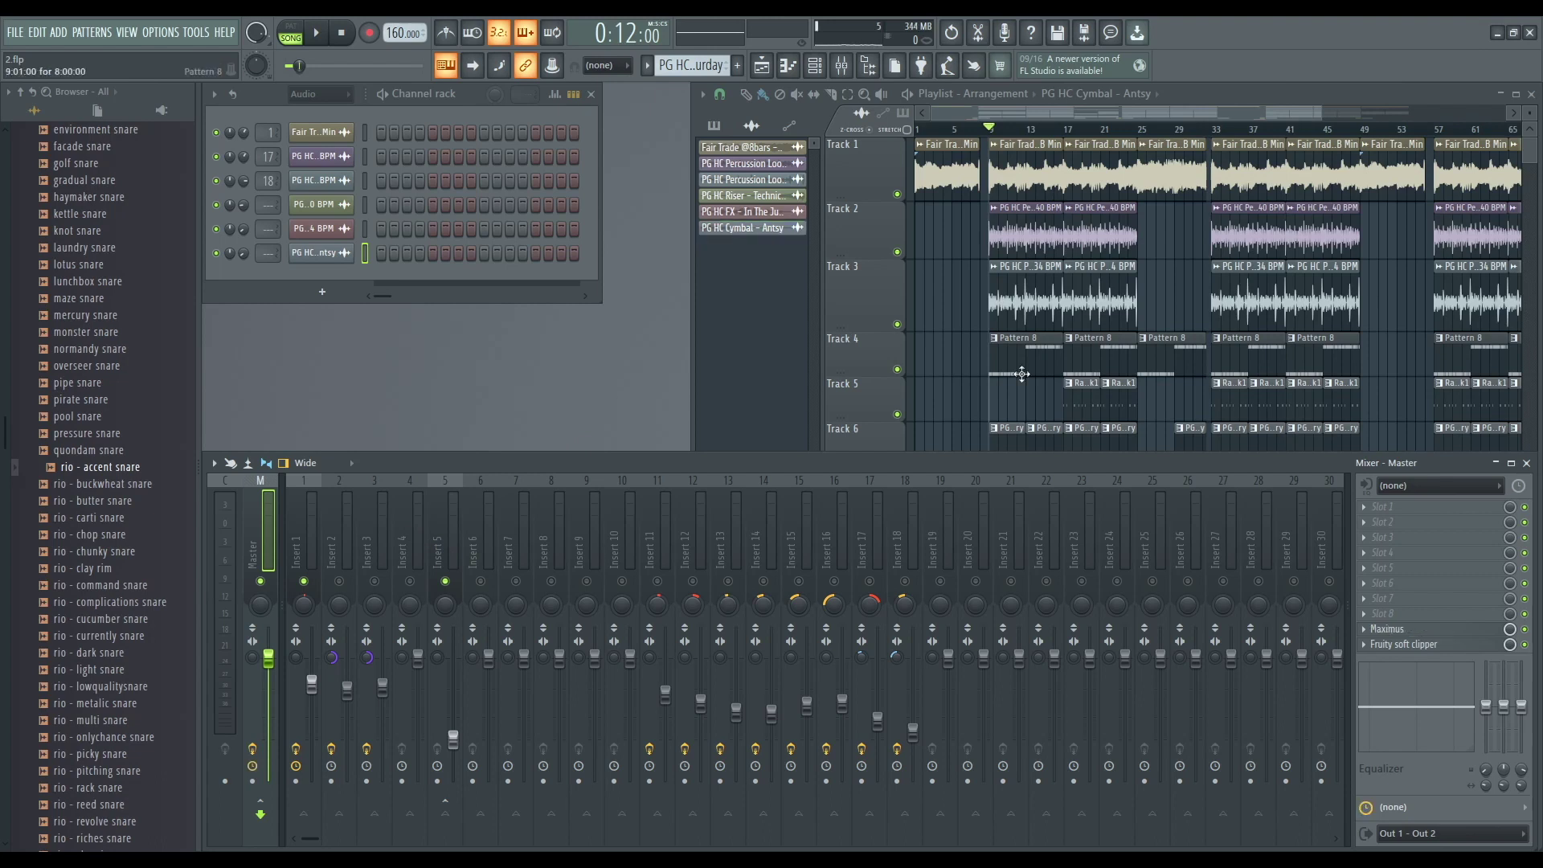
pyautogui.click(1059, 113)
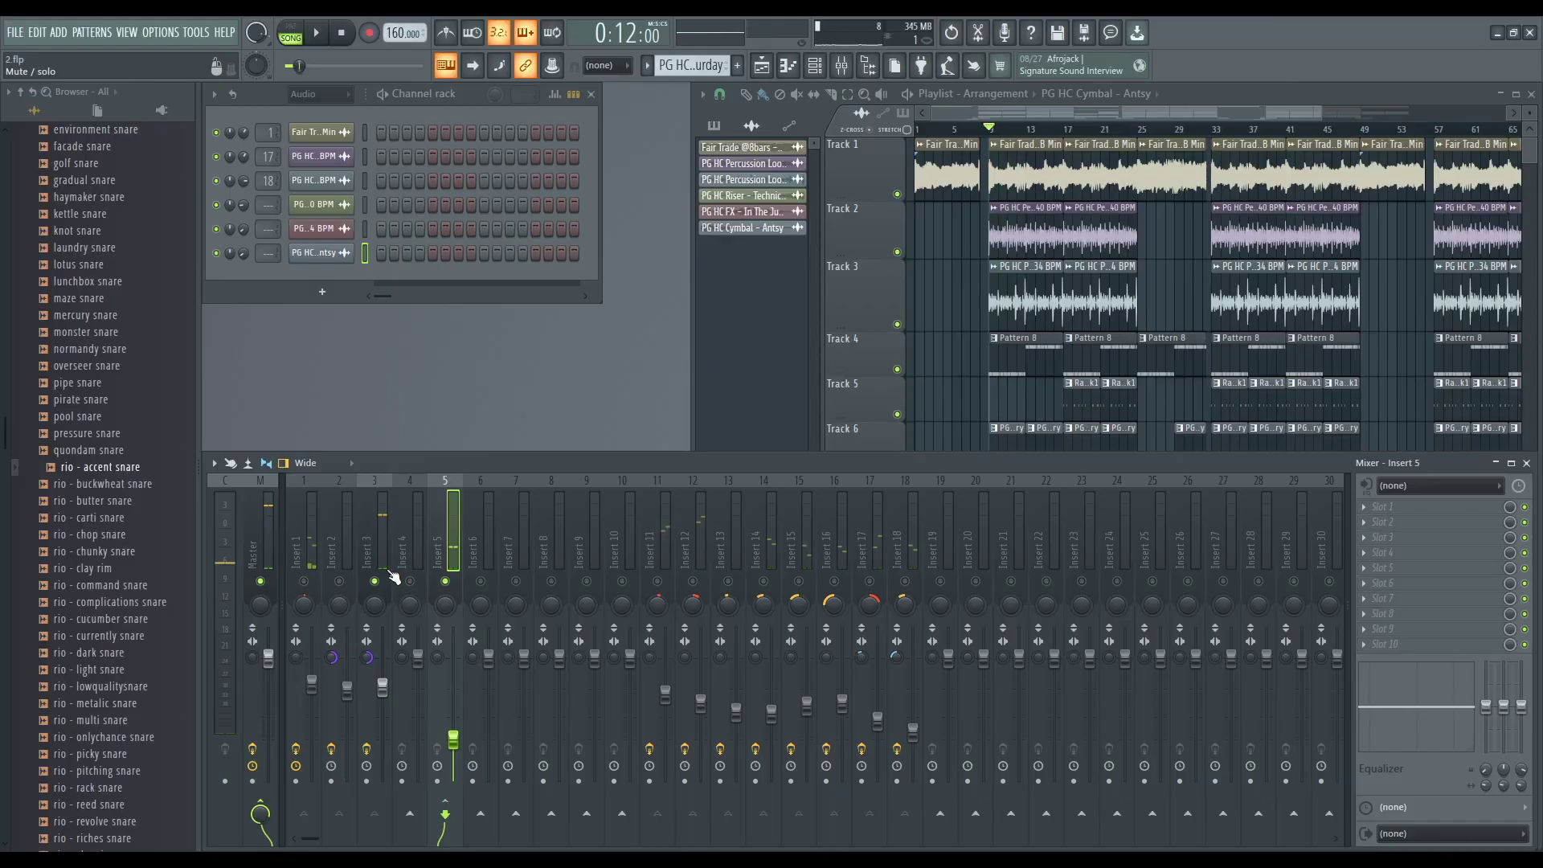
# Isolate Insert 2 in the mixer and bring Insert 3 in alongside it.
pyautogui.click(373, 550)
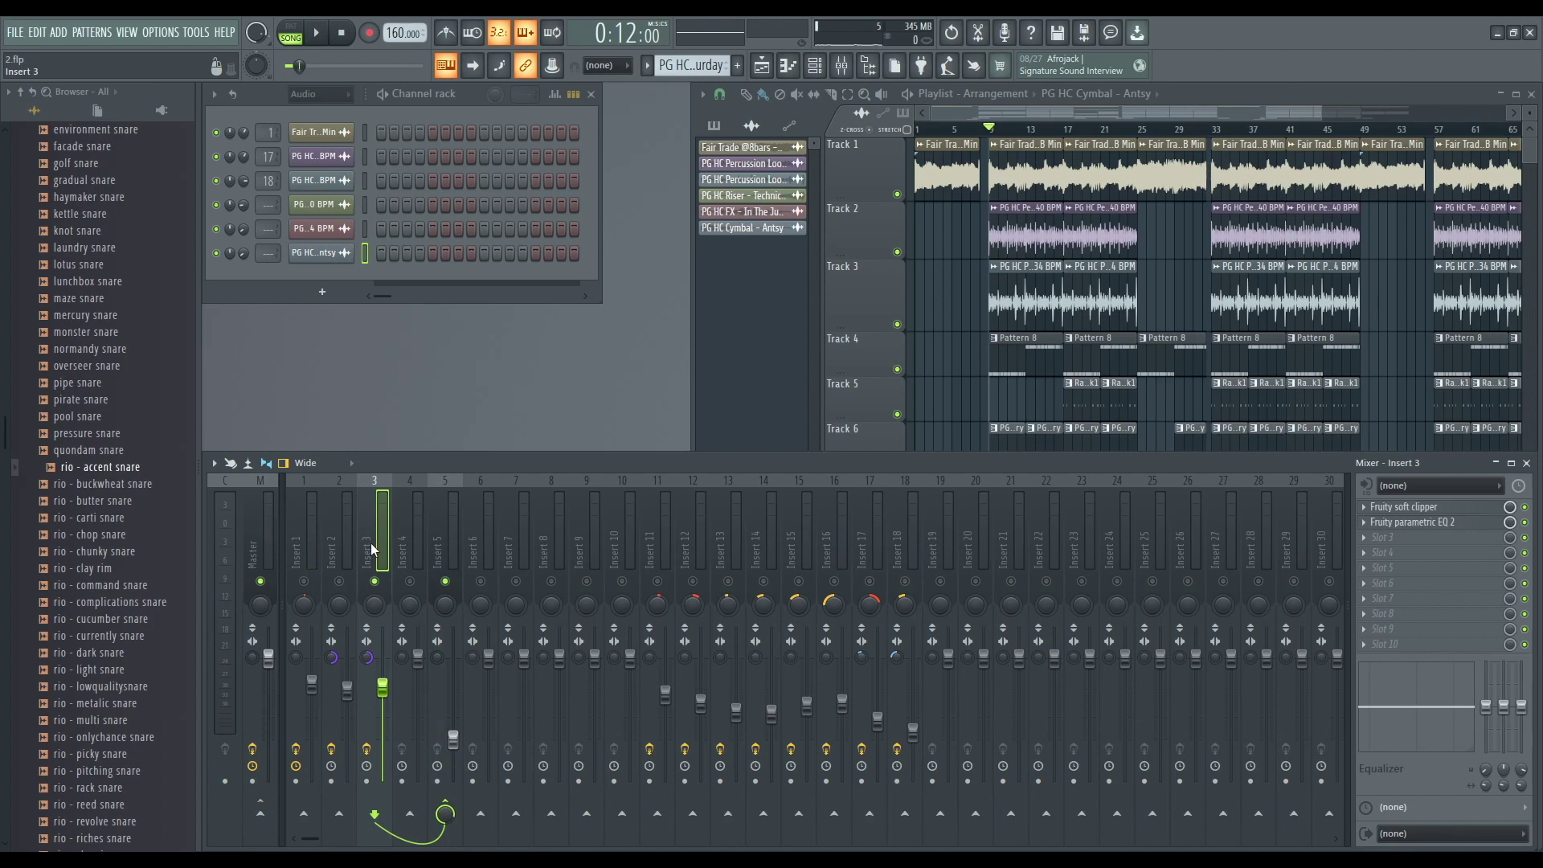
pyautogui.click(344, 540)
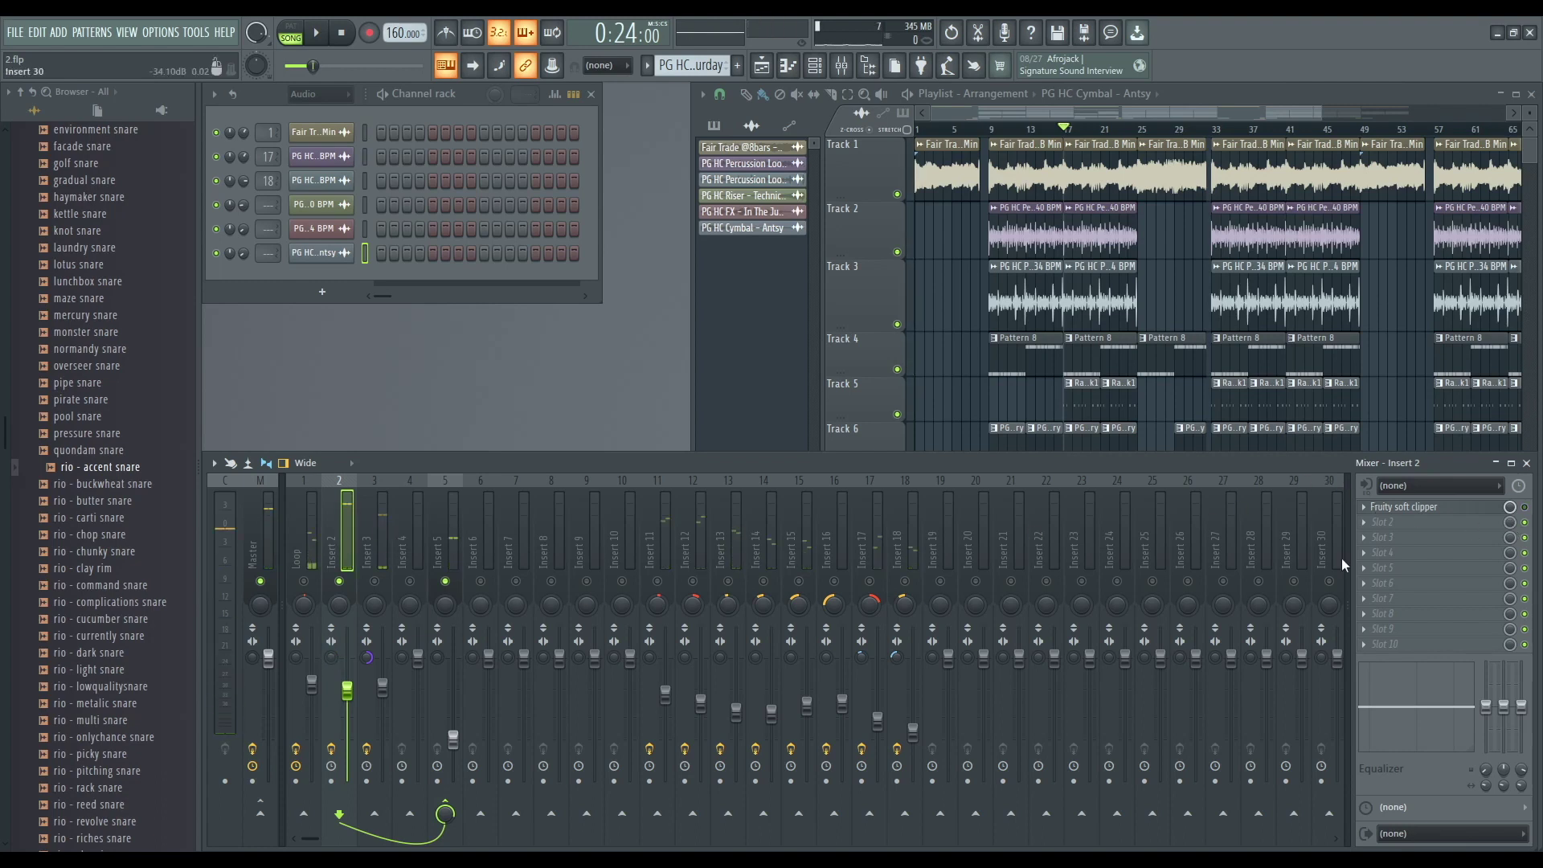
pyautogui.press('Right')
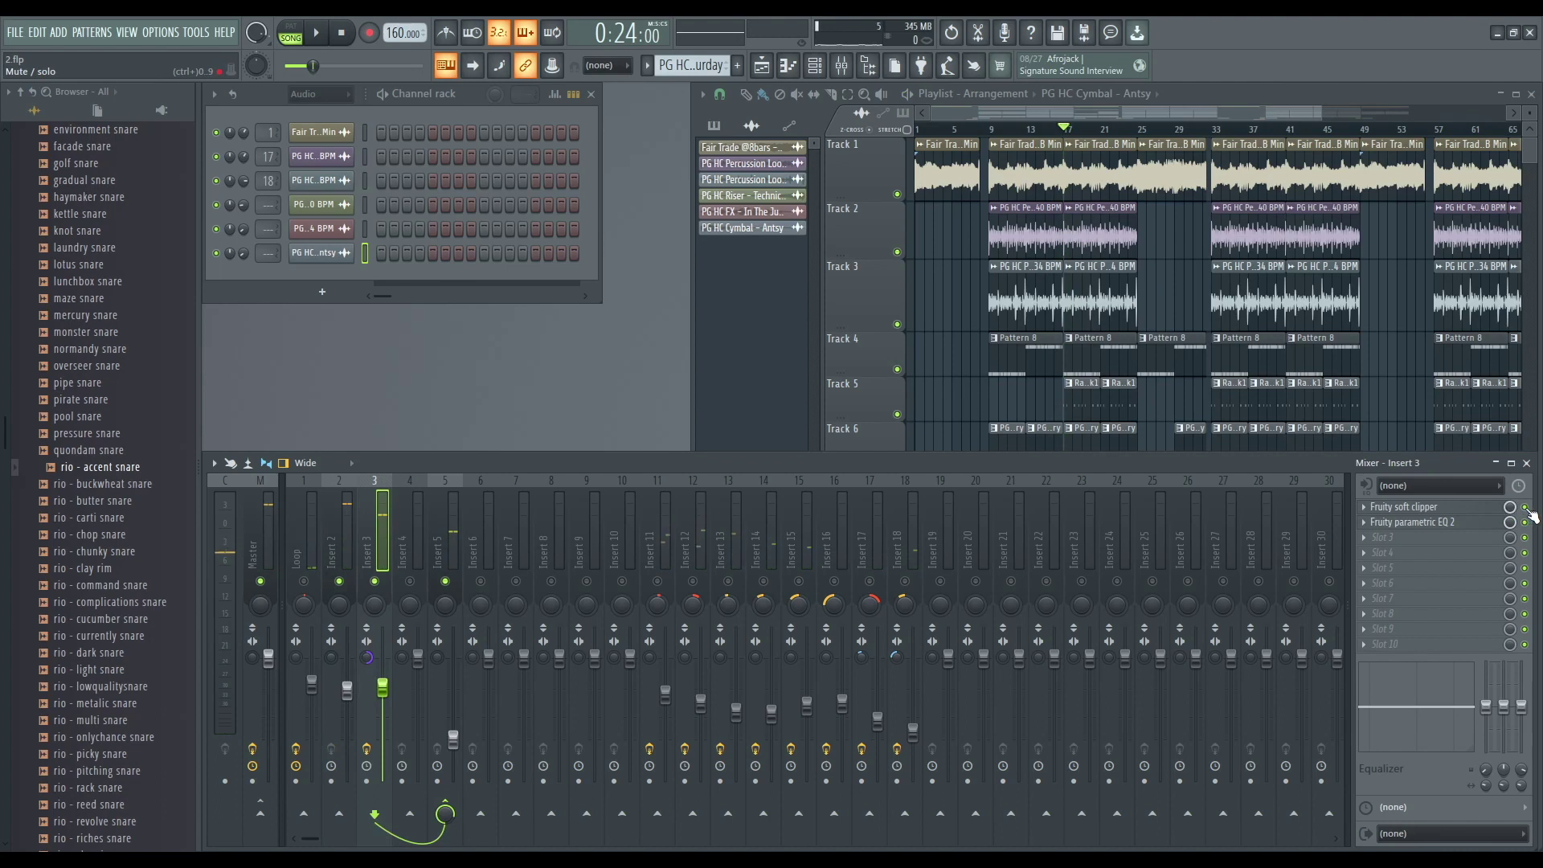
# Flatten the highest band of Insert 3's Fruity Parametric EQ 2, audition it and close the plugin.
pyautogui.click(1412, 521)
pyautogui.moveTo(788, 394); pyautogui.dragTo(781, 323)
pyautogui.press('space')
pyautogui.press('space')
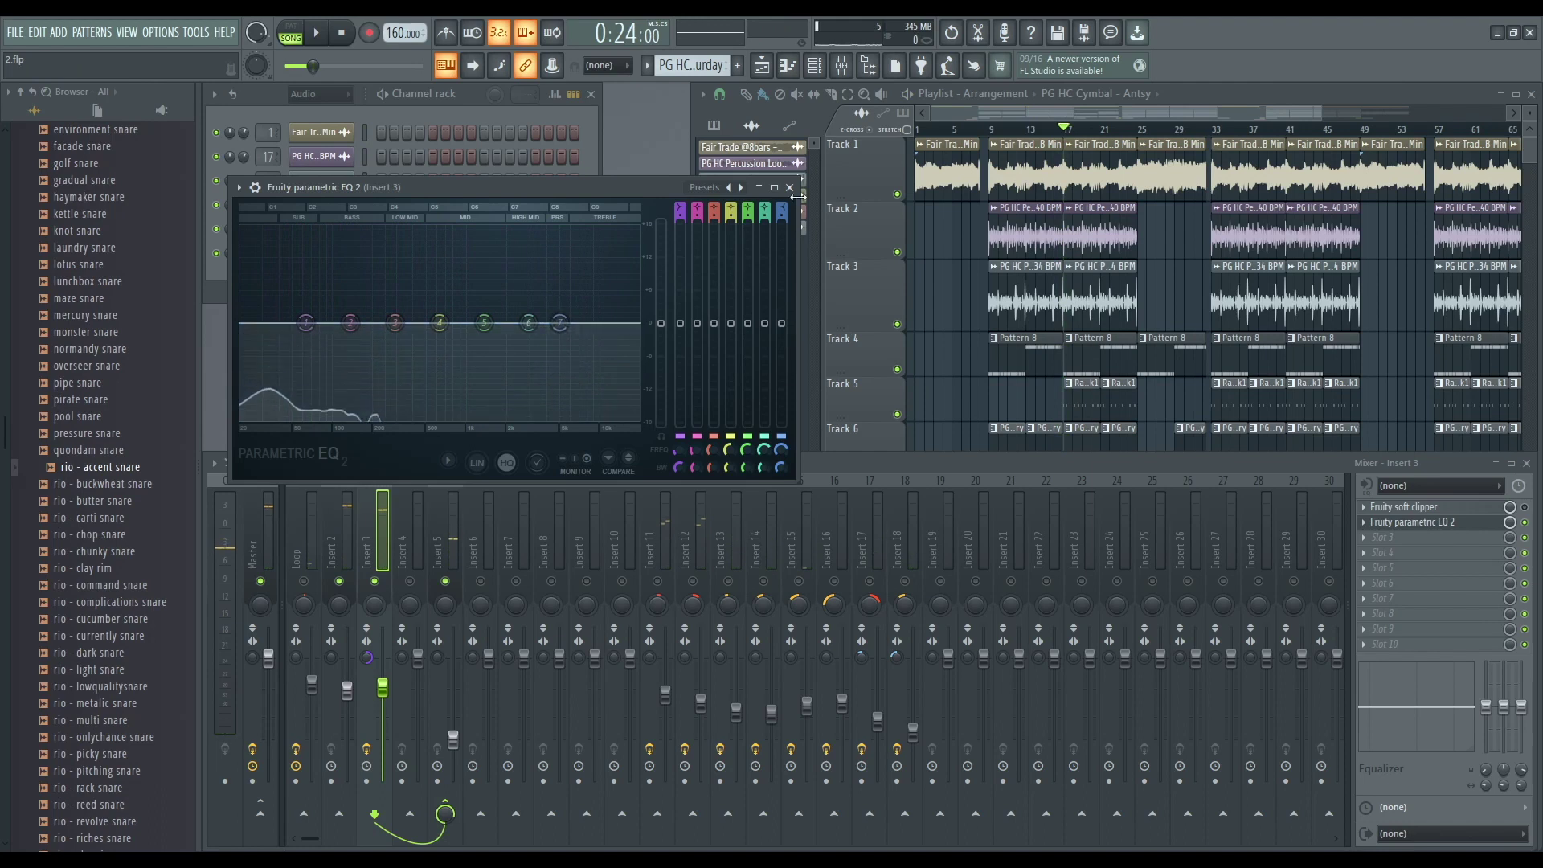
pyautogui.click(790, 187)
# Inspect the 808 notes of Pattern 8 in the piano roll during playback, and close it.
pyautogui.doubleClick(1019, 352)
pyautogui.press('space')
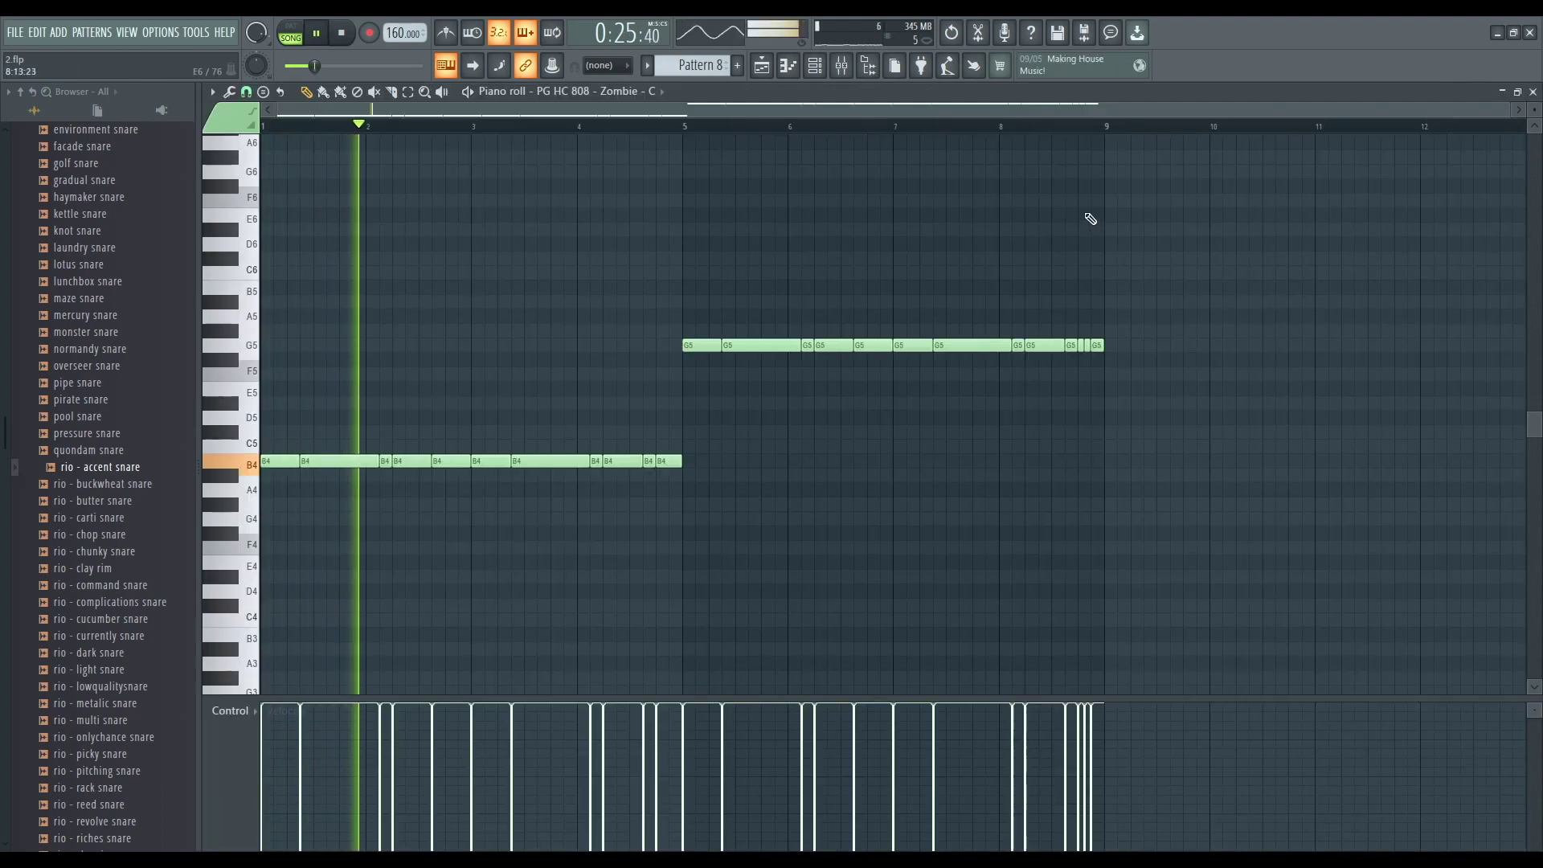
pyautogui.click(1534, 92)
pyautogui.press('space')
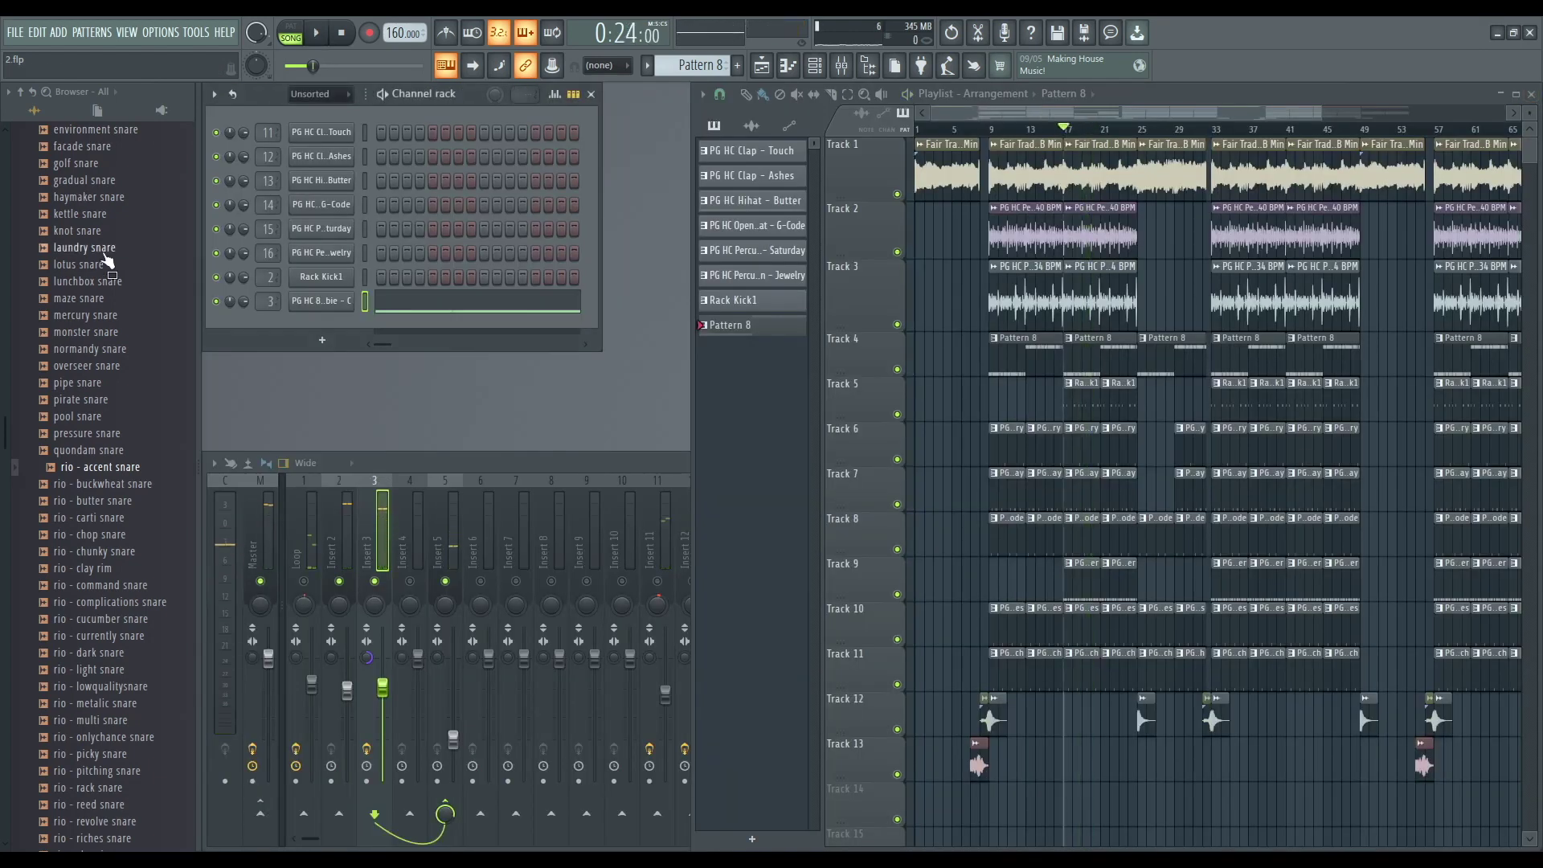
# Replace the 808 sample with SHORT SPINZ from the DIONIS SECRET STASH 808S folder and unmute Insert 2.
pyautogui.scroll(2, 108, 261)
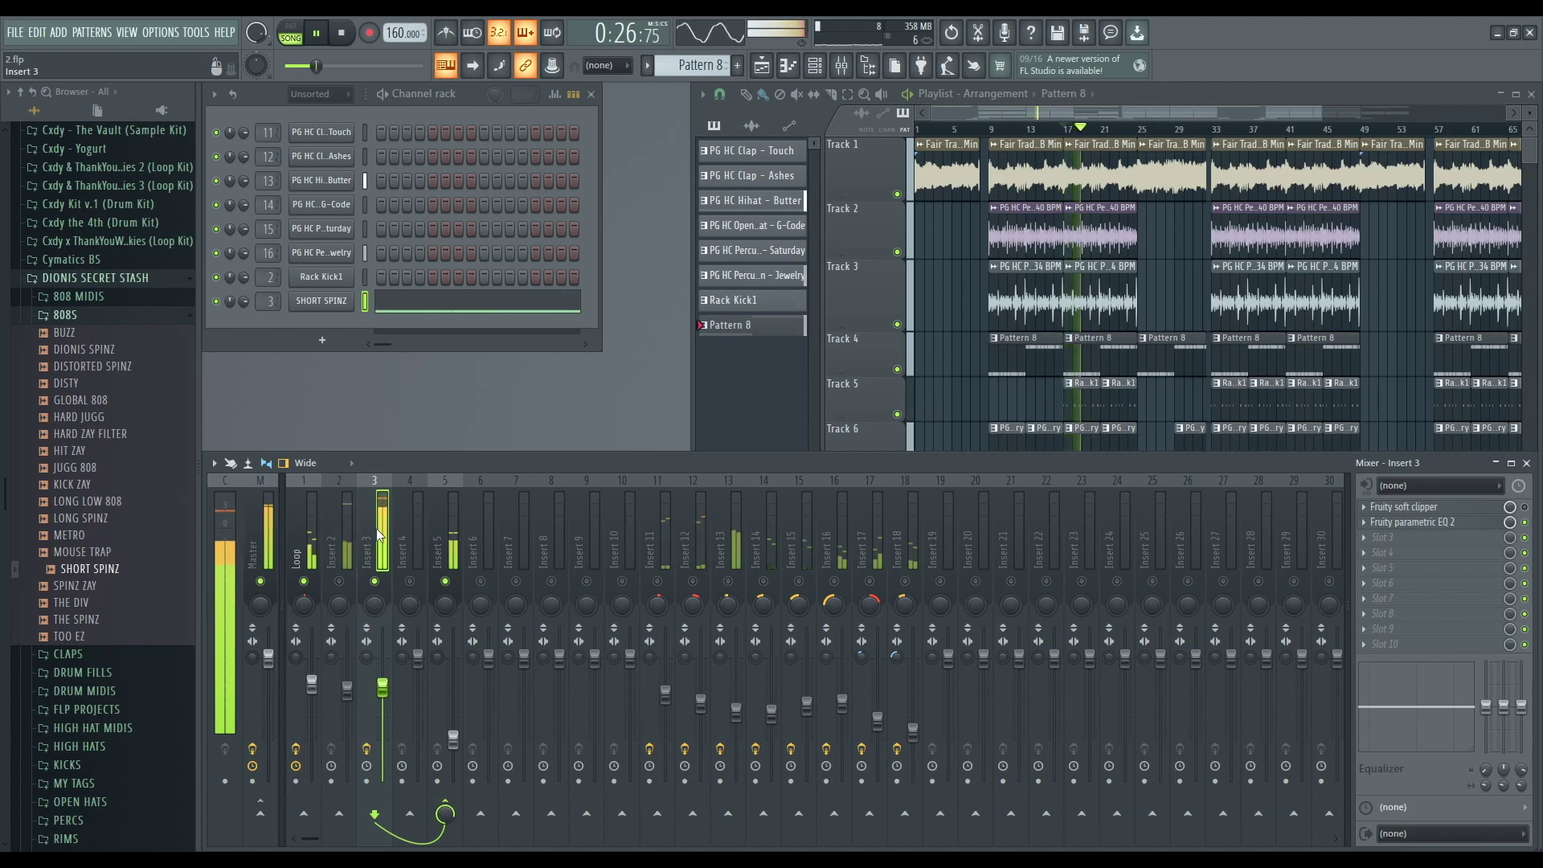
pyautogui.press('space')
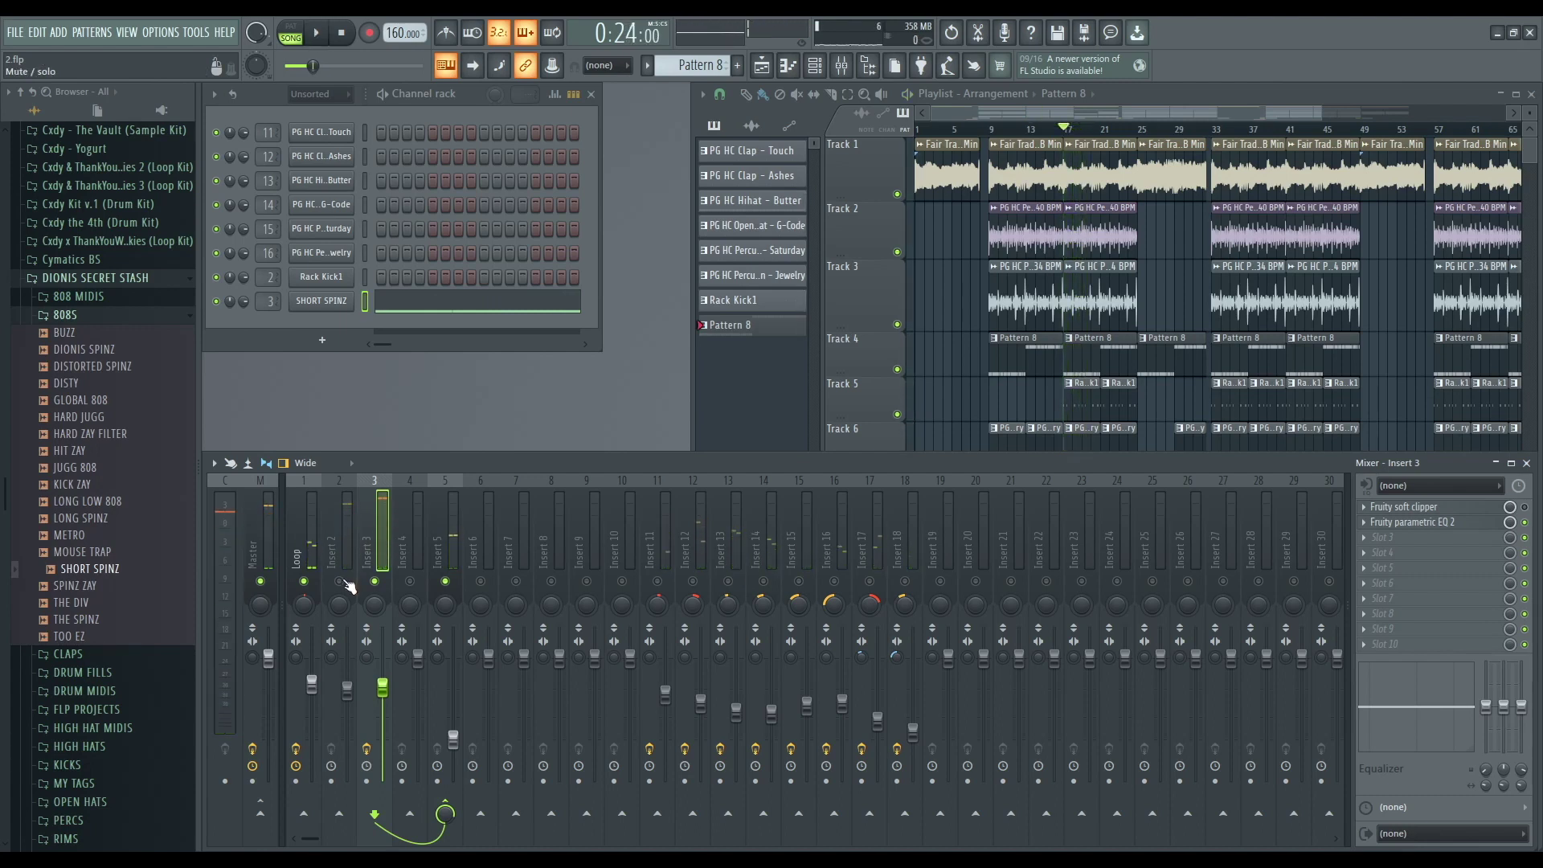
pyautogui.click(339, 582)
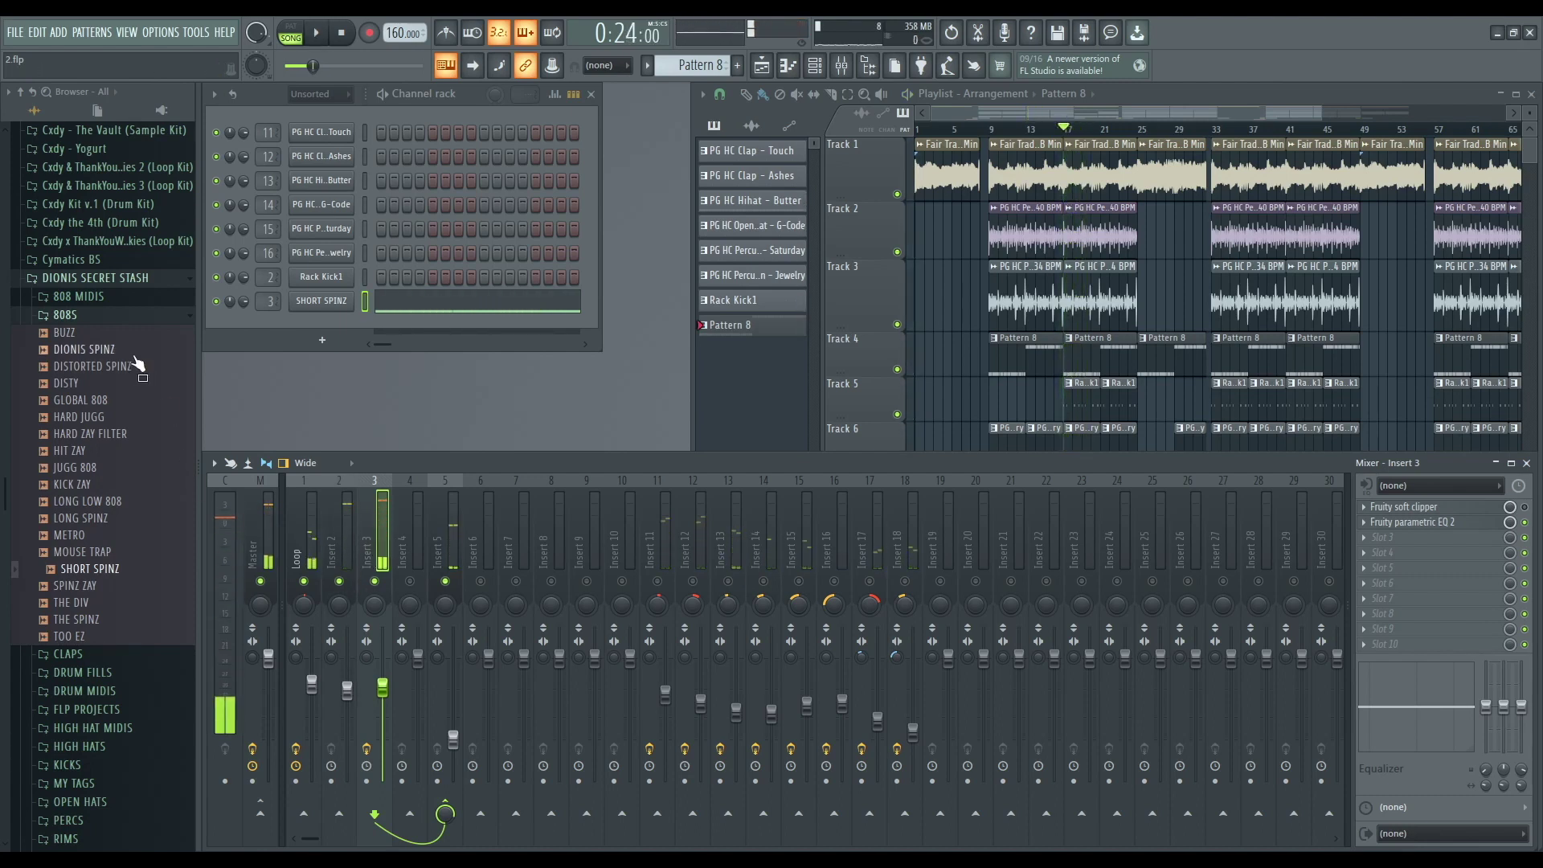
# Expand the KICKS sample folder and transpose all notes of the Rack Kick1 pattern down to D5.
pyautogui.click(121, 762)
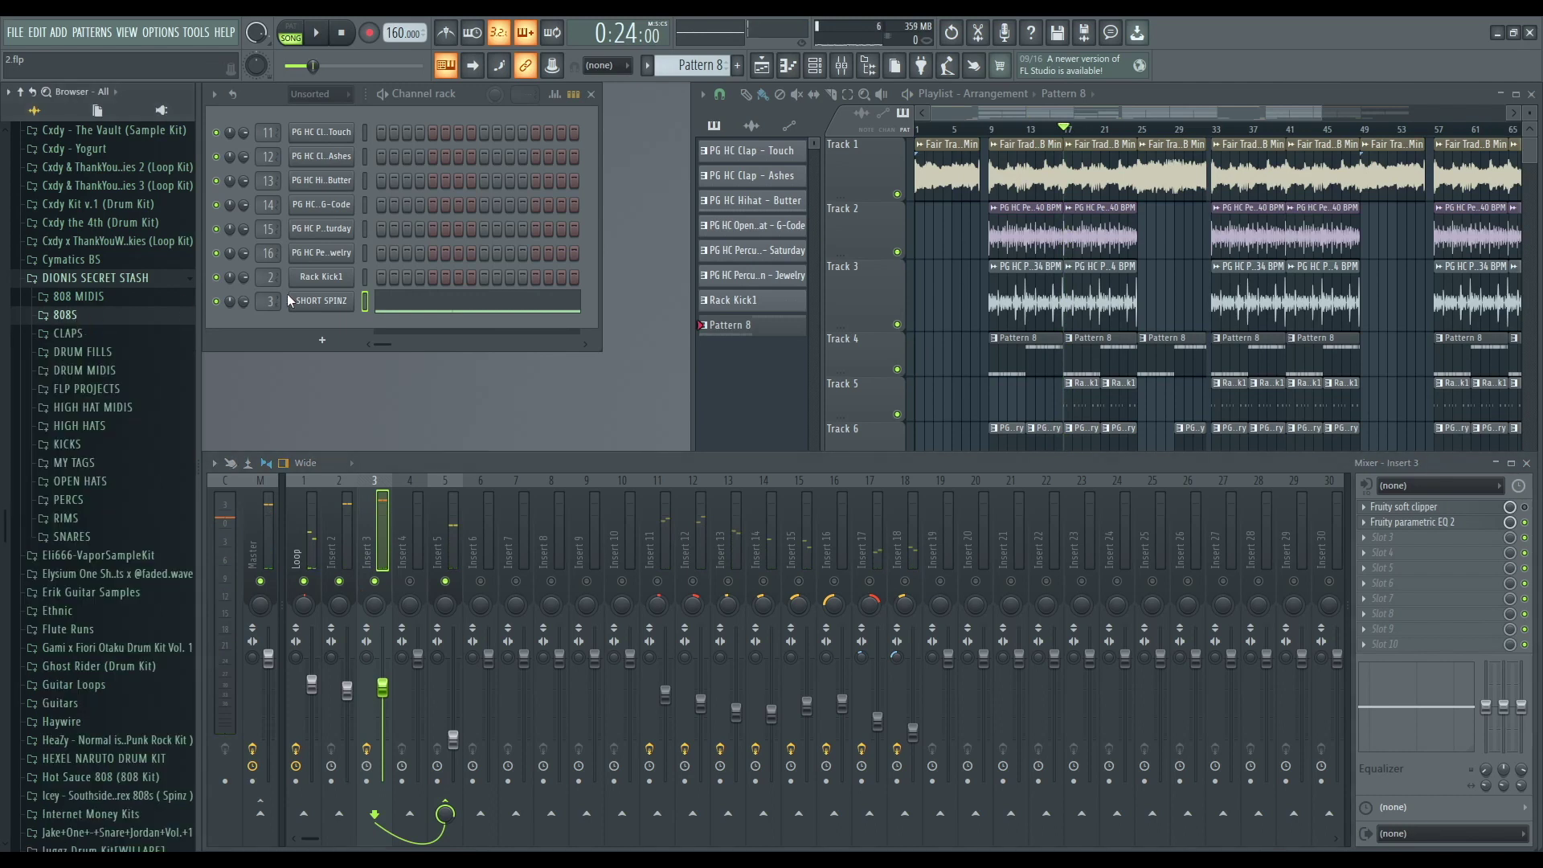
pyautogui.doubleClick(1063, 404)
pyautogui.moveTo(723, 108); pyautogui.dragTo(522, 108)
pyautogui.scroll(2, 354, 334)
pyautogui.hotkey('ctrl', 'a')
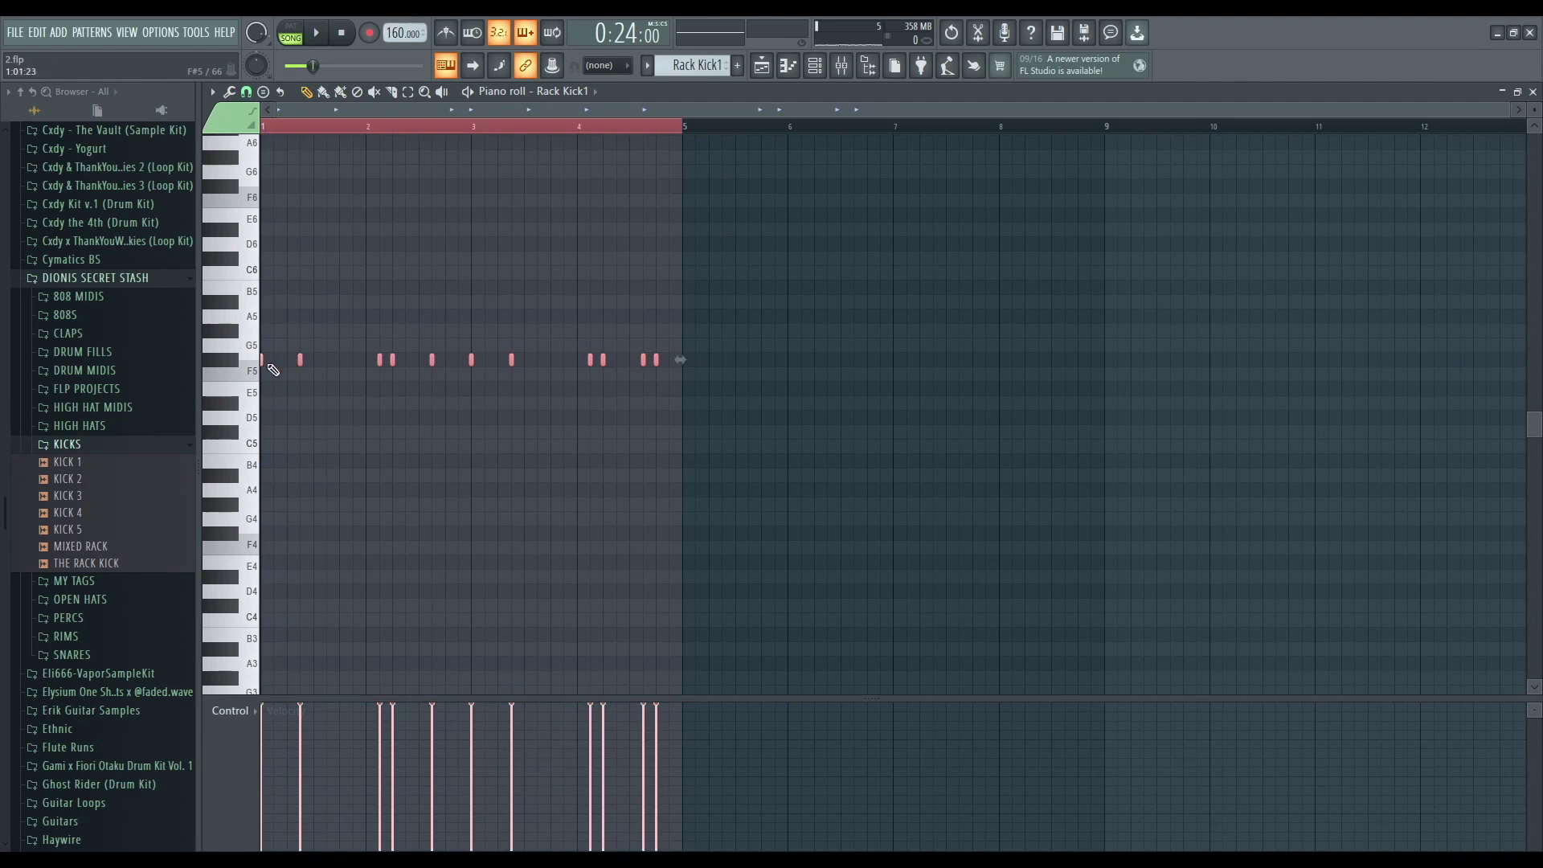
pyautogui.moveTo(258, 362); pyautogui.dragTo(216, 417)
# Audition the transposed kick notes, deselect them and close the piano roll.
pyautogui.press('space')
pyautogui.press('space')
pyautogui.press('space')
pyautogui.press('space')
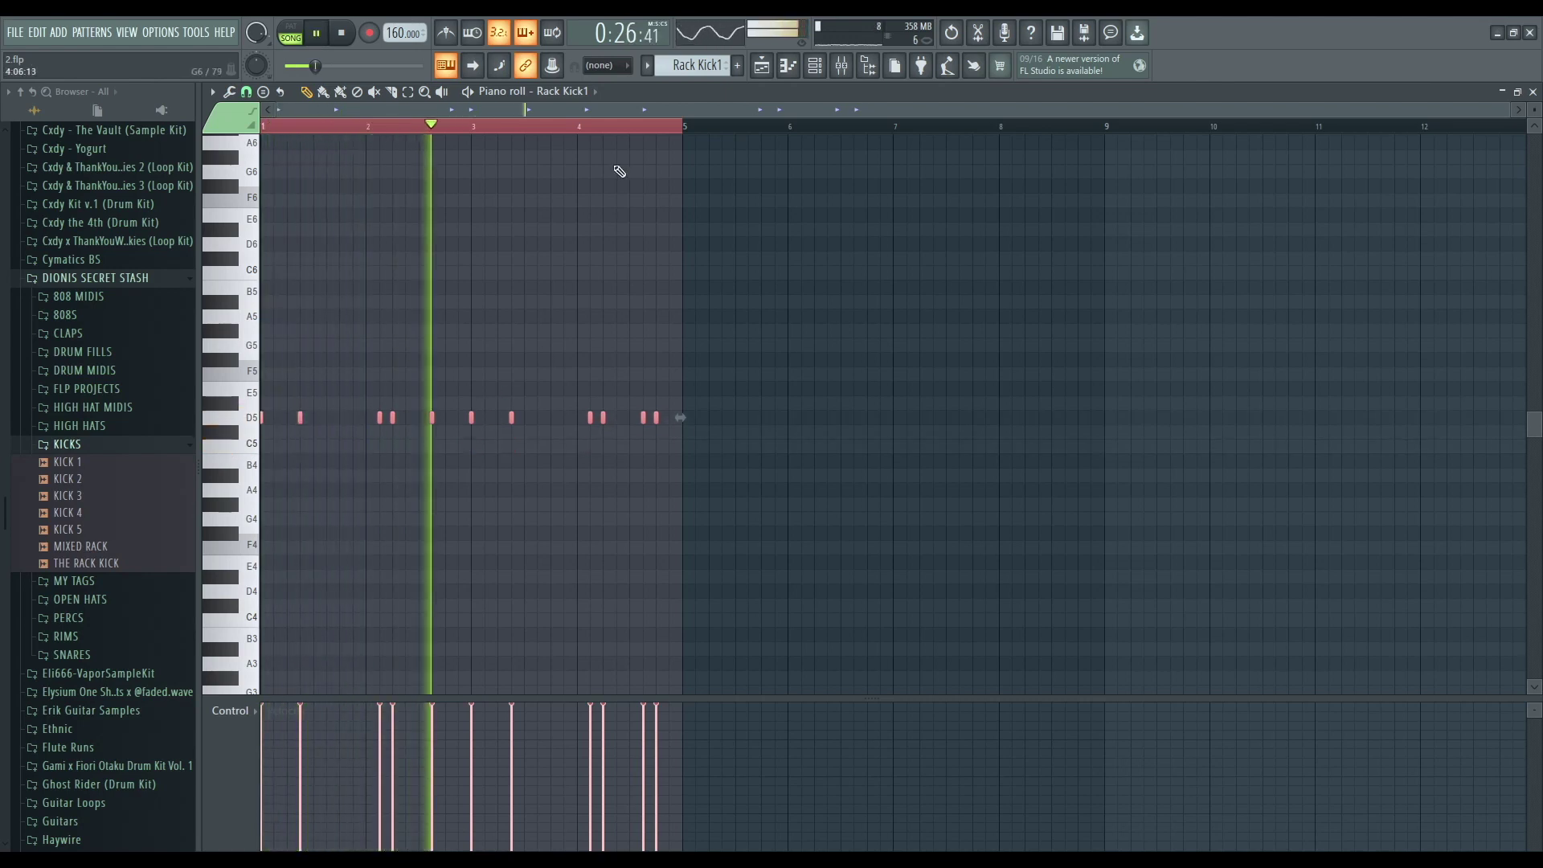
pyautogui.hotkey('ctrl', 'd')
pyautogui.press('space')
pyautogui.press('Escape')
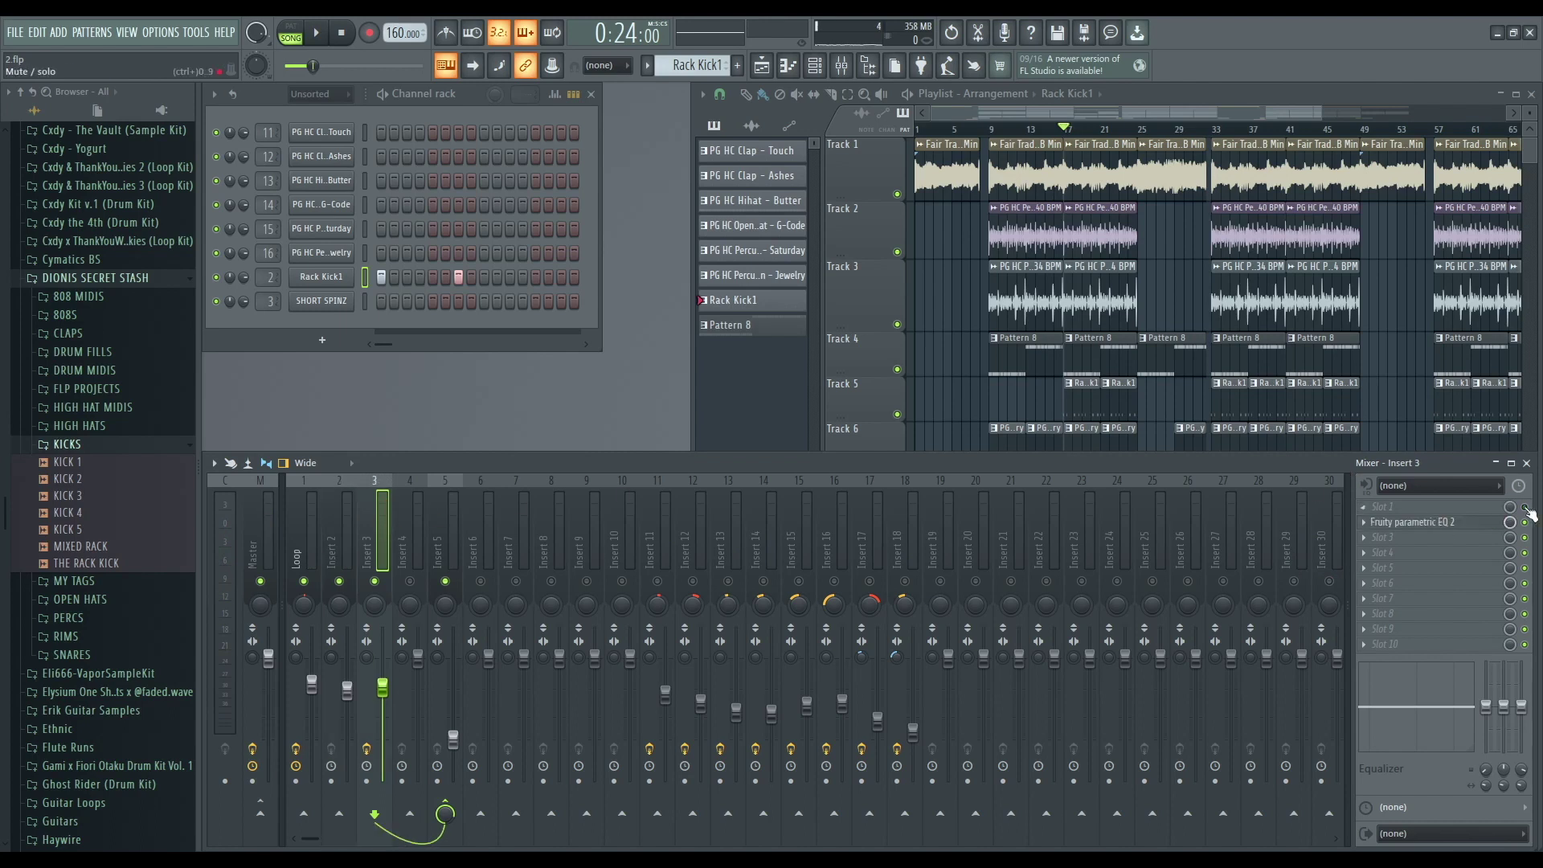
# Check Insert 3's Fruity Parametric EQ 2 and the SHORT SPINZ sampler settings, and audition the song.
pyautogui.click(1459, 523)
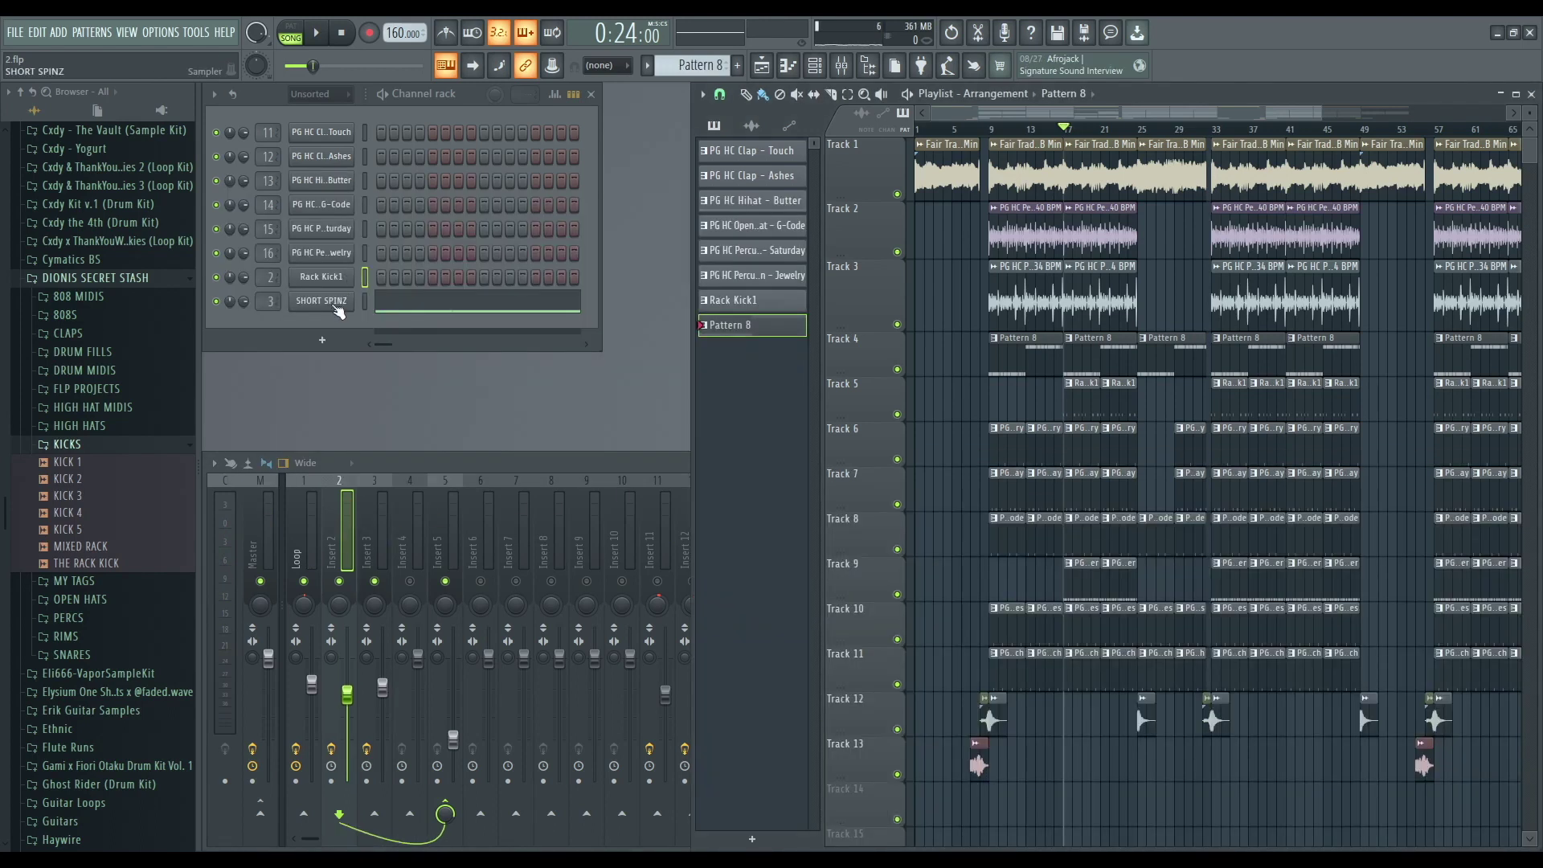
pyautogui.click(336, 302)
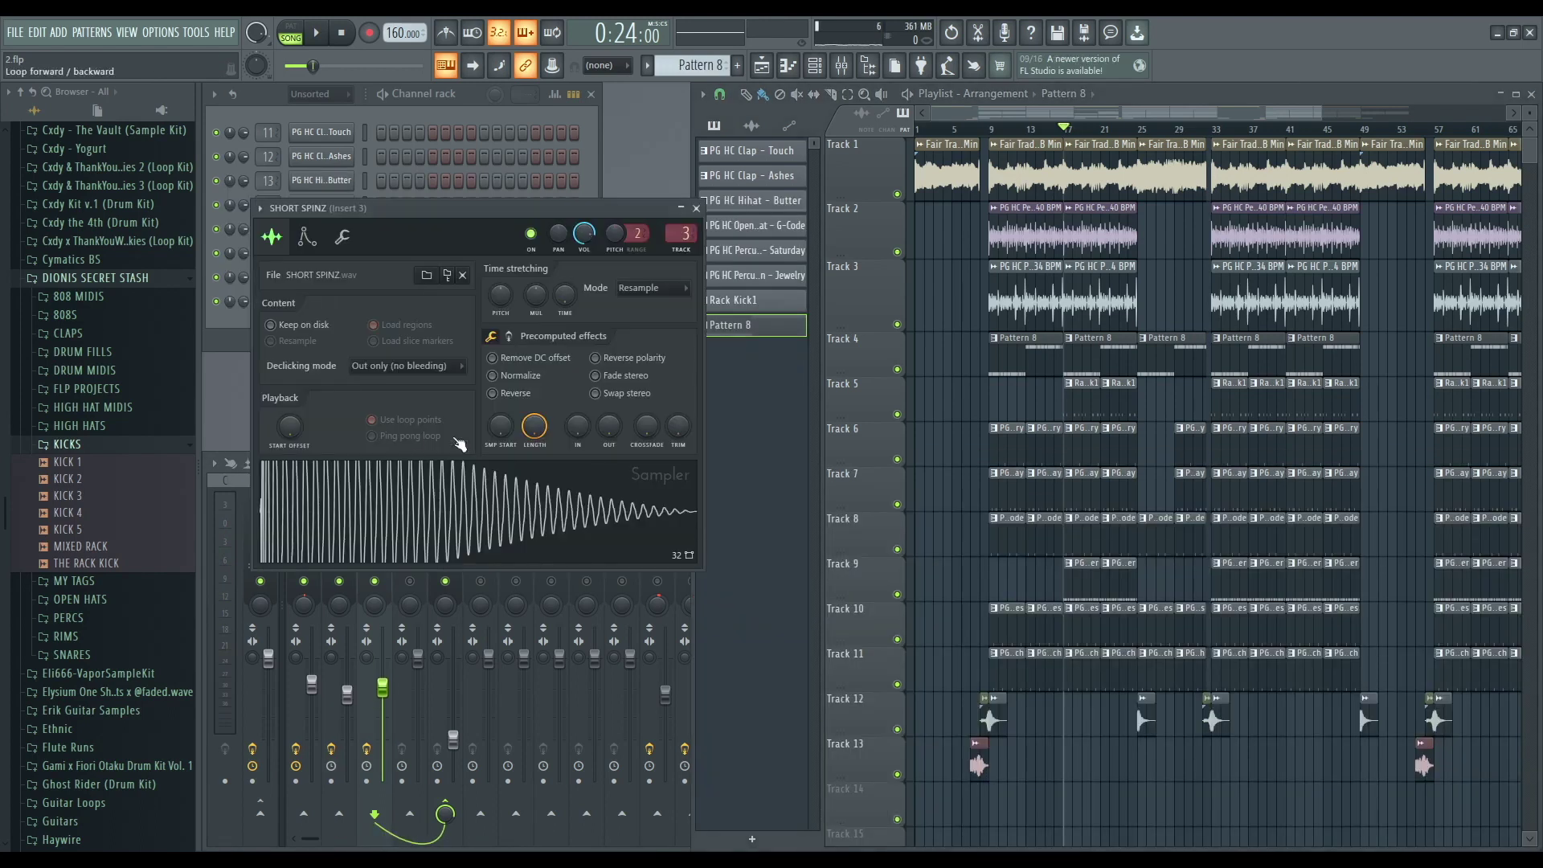
pyautogui.click(514, 334)
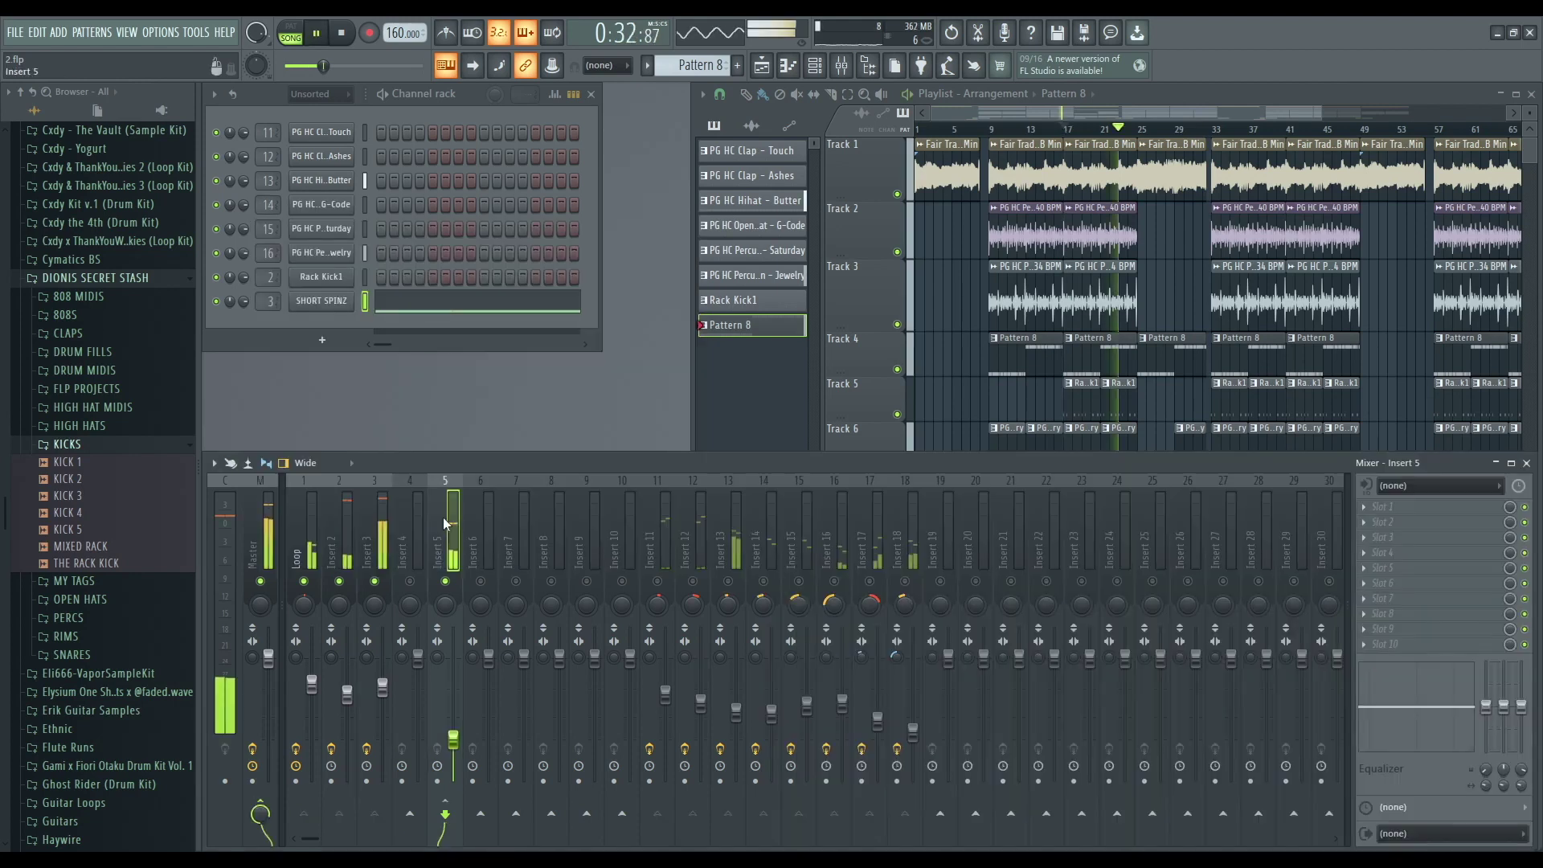
pyautogui.press('space')
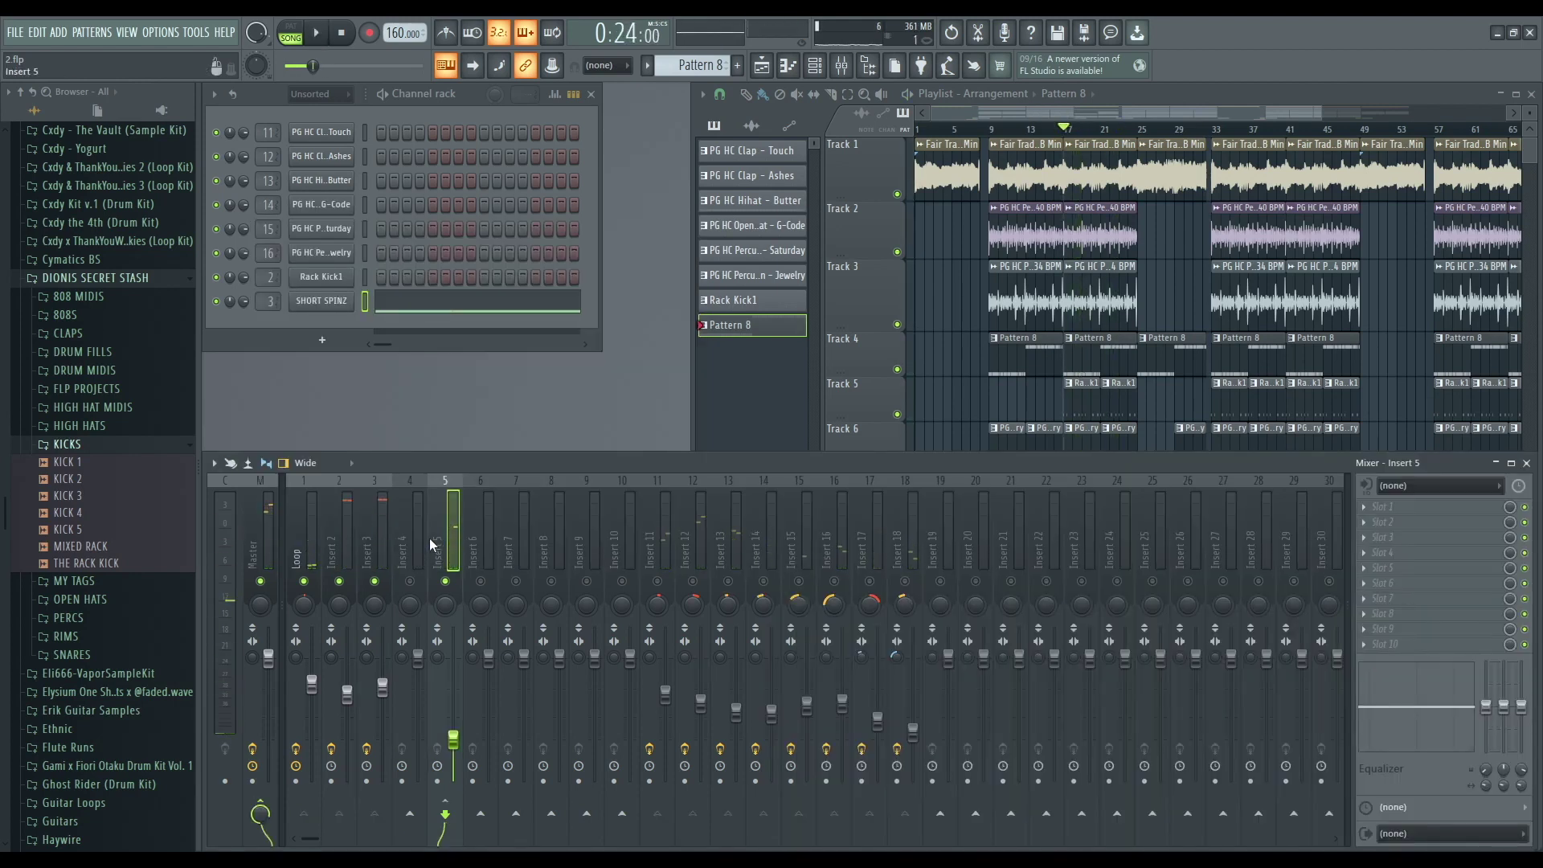
# Check Inserts 2, 3 and 5, and unmute Insert 4 and Inserts 6 through 11 in the mixer.
pyautogui.click(346, 535)
pyautogui.click(379, 531)
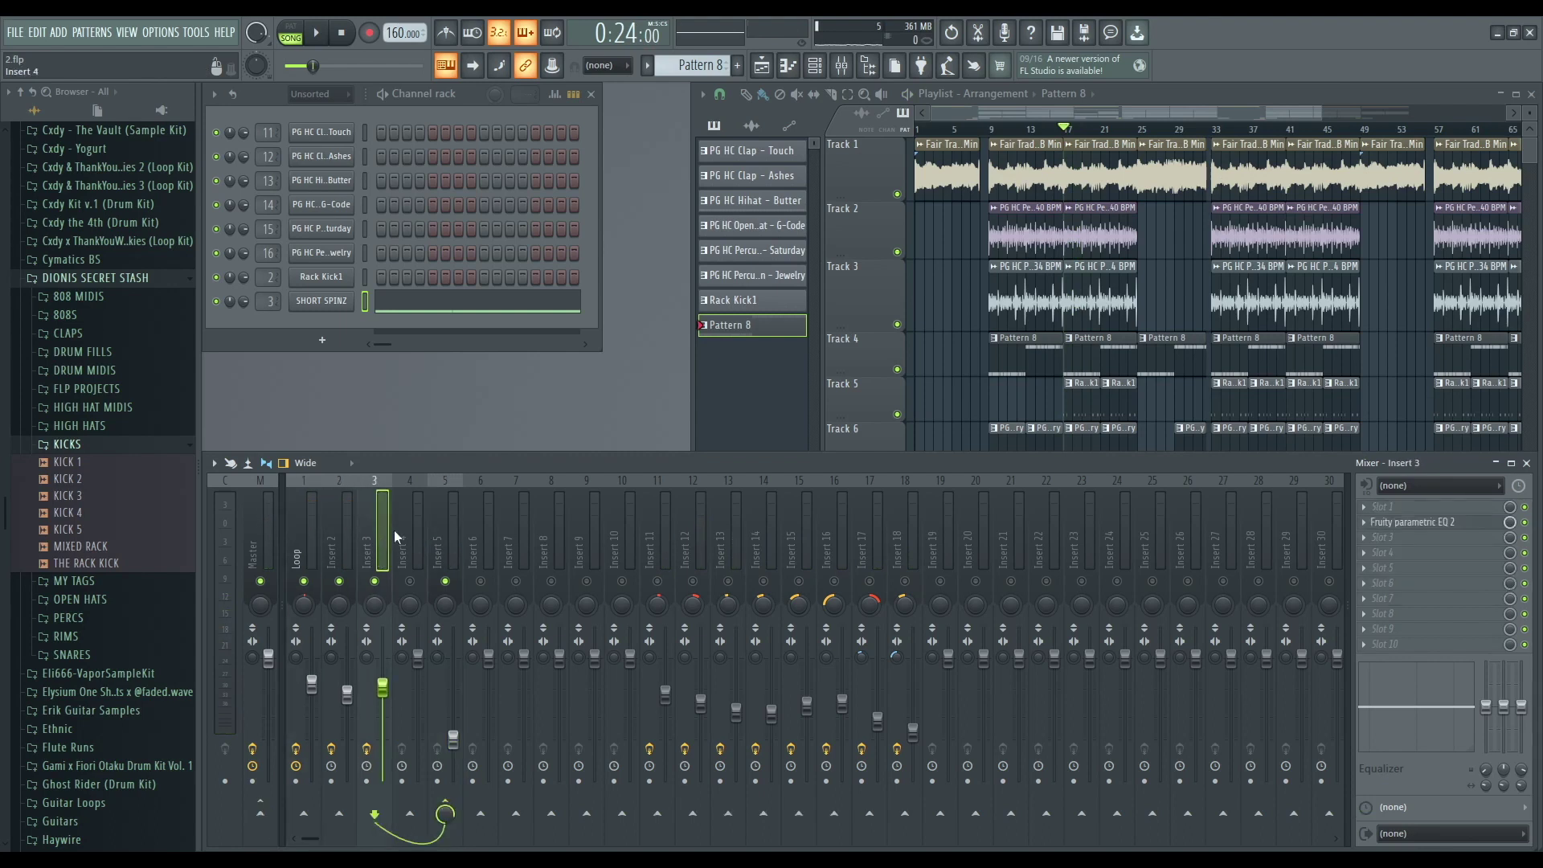
pyautogui.click(445, 518)
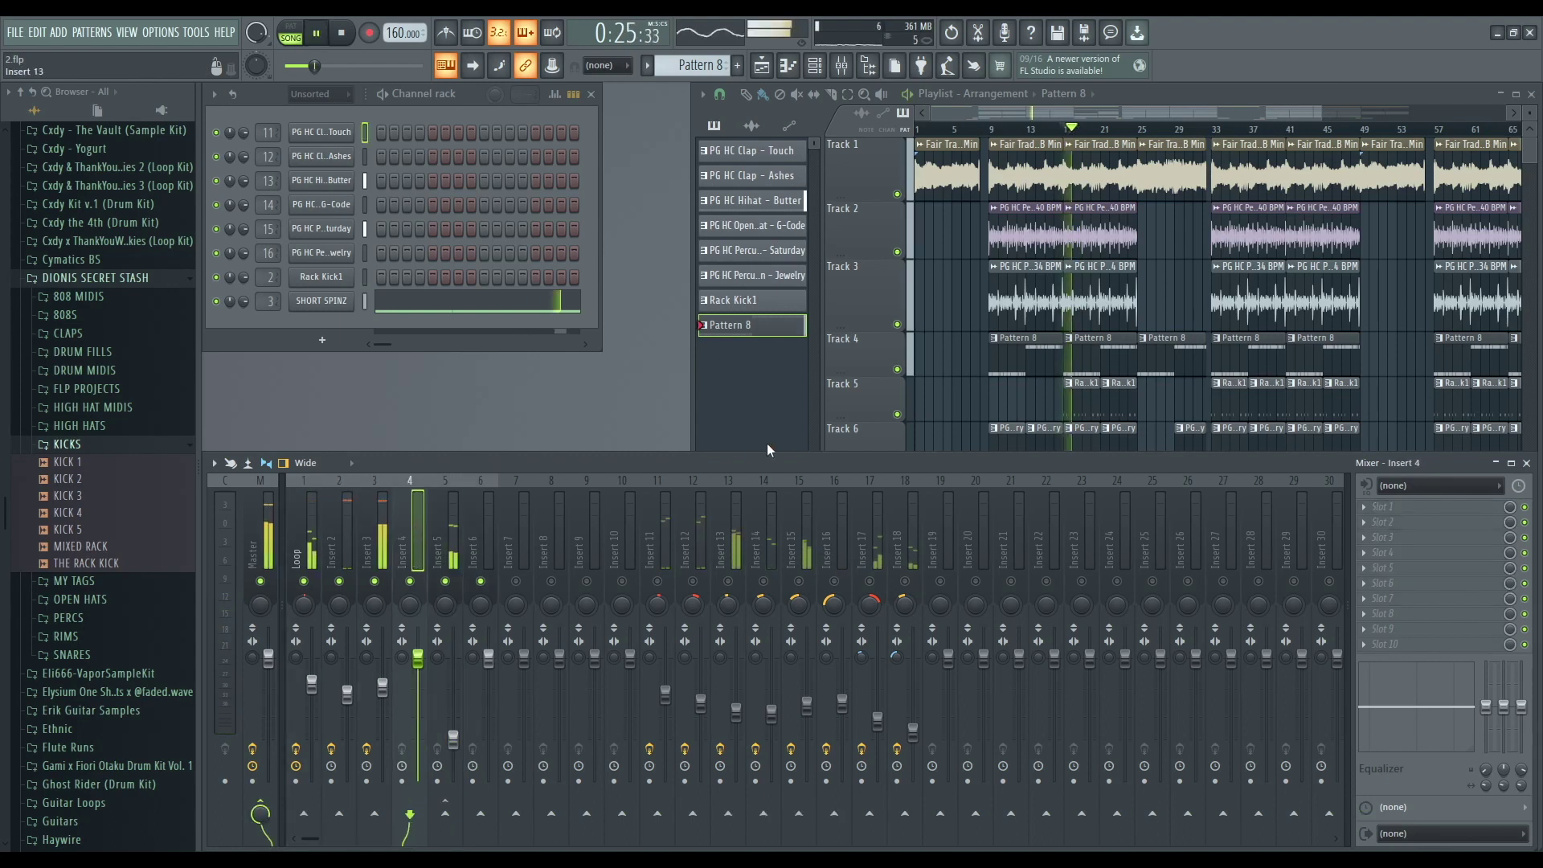
pyautogui.press('space')
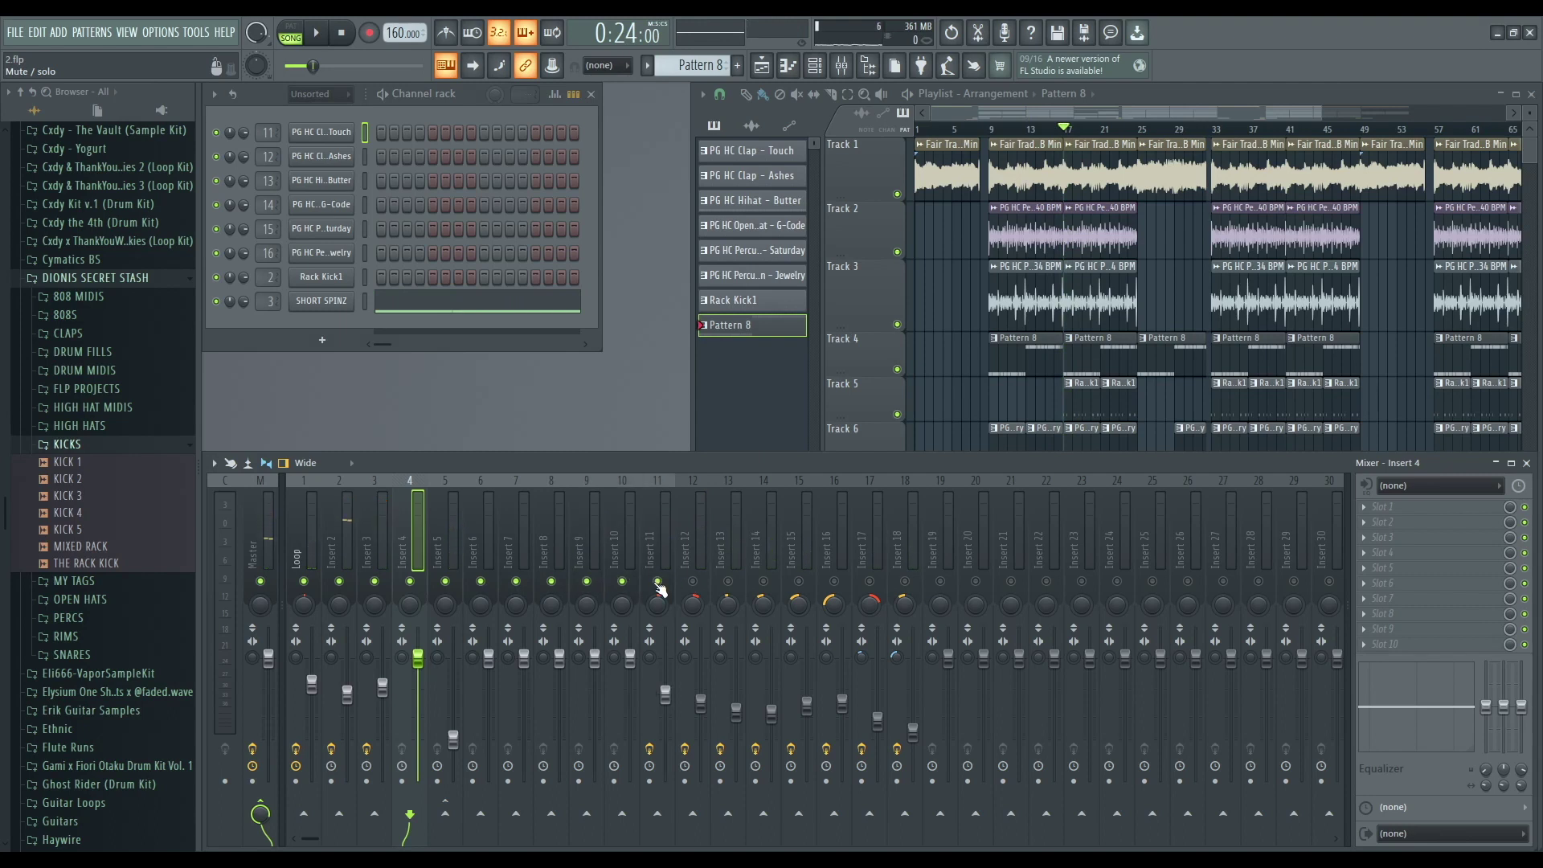
# Review the effects and routing of the Loop track and Inserts 2, 3, 4, 6 and 11.
pyautogui.click(657, 506)
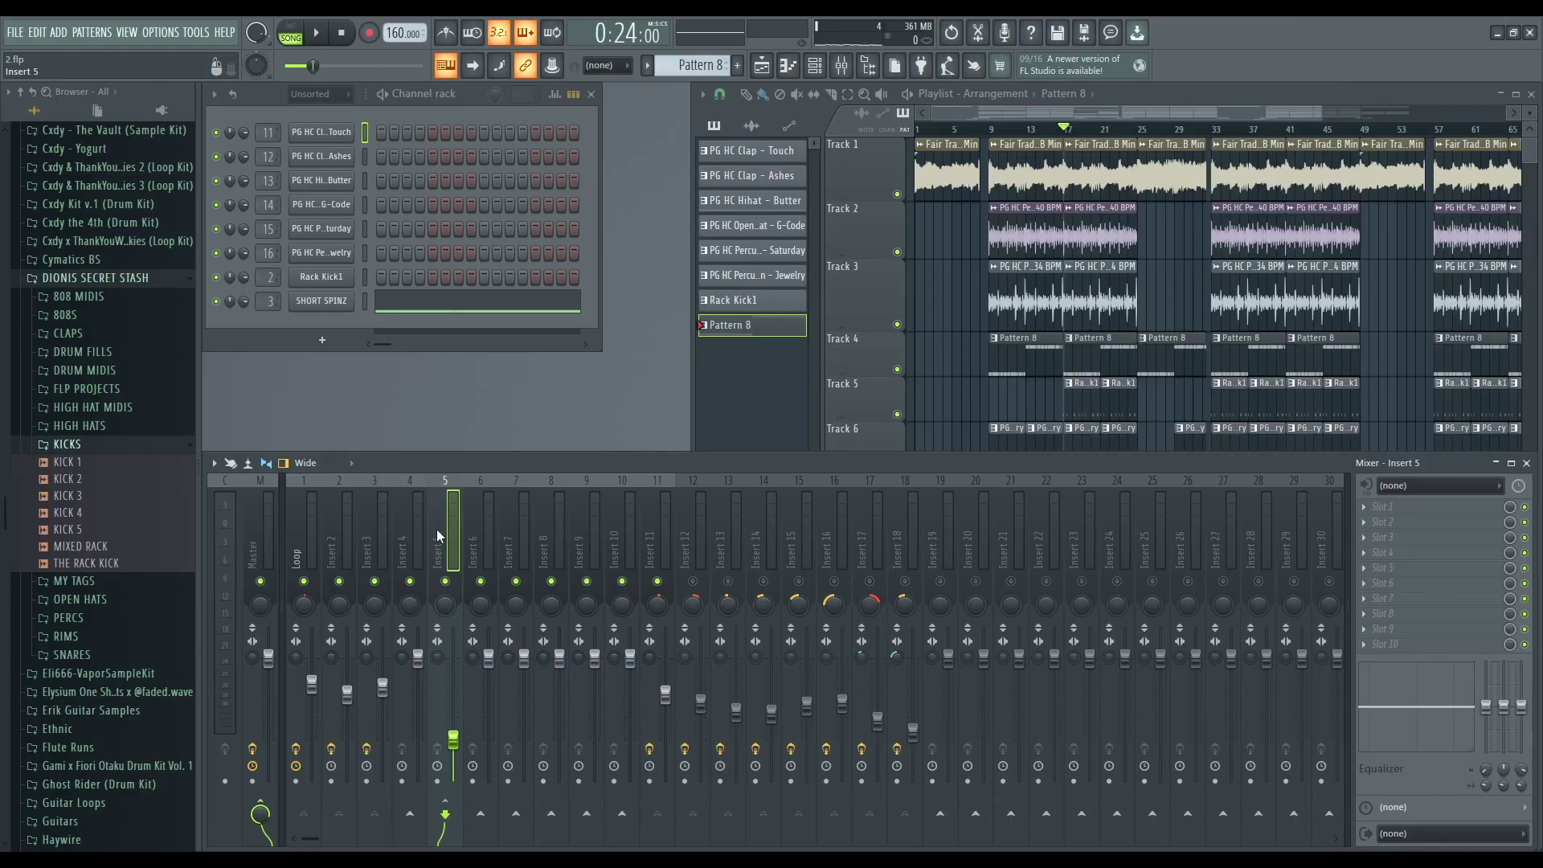
pyautogui.click(289, 659)
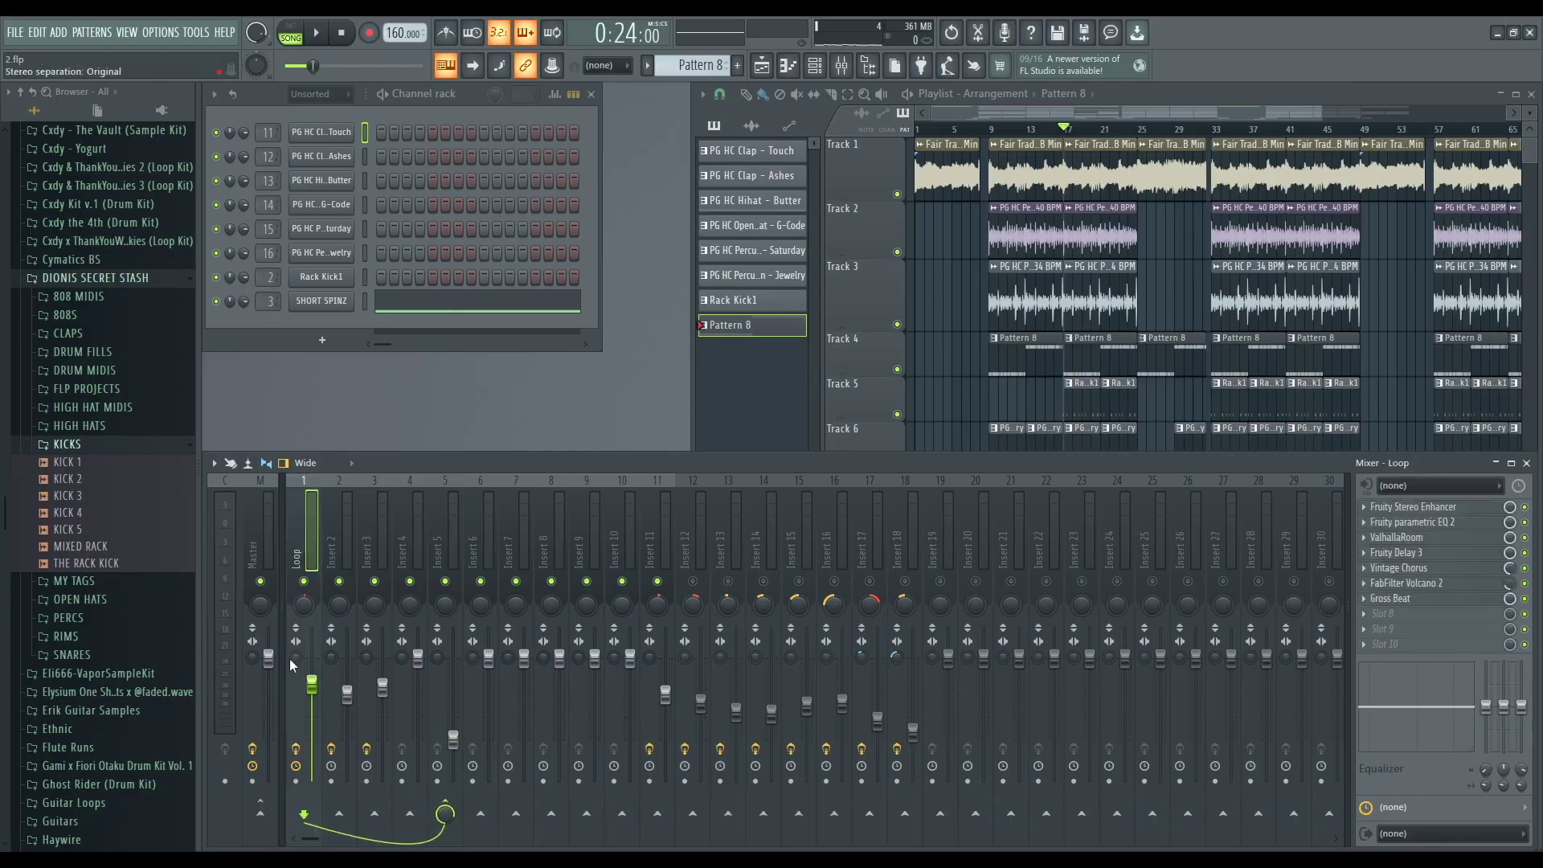
pyautogui.click(344, 565)
pyautogui.click(383, 541)
pyautogui.click(417, 539)
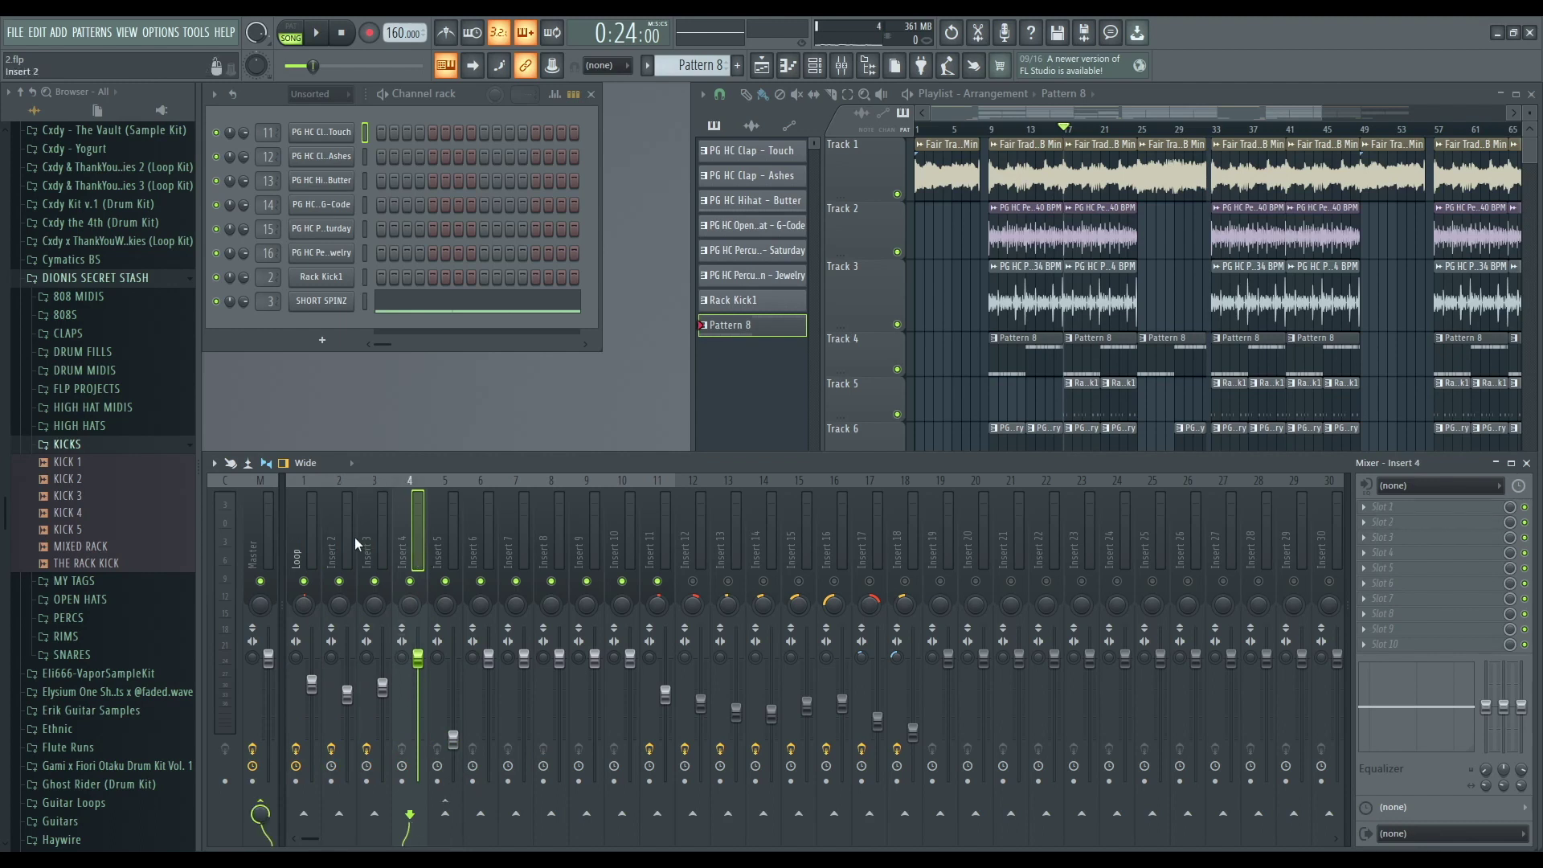
pyautogui.click(353, 537)
pyautogui.click(383, 563)
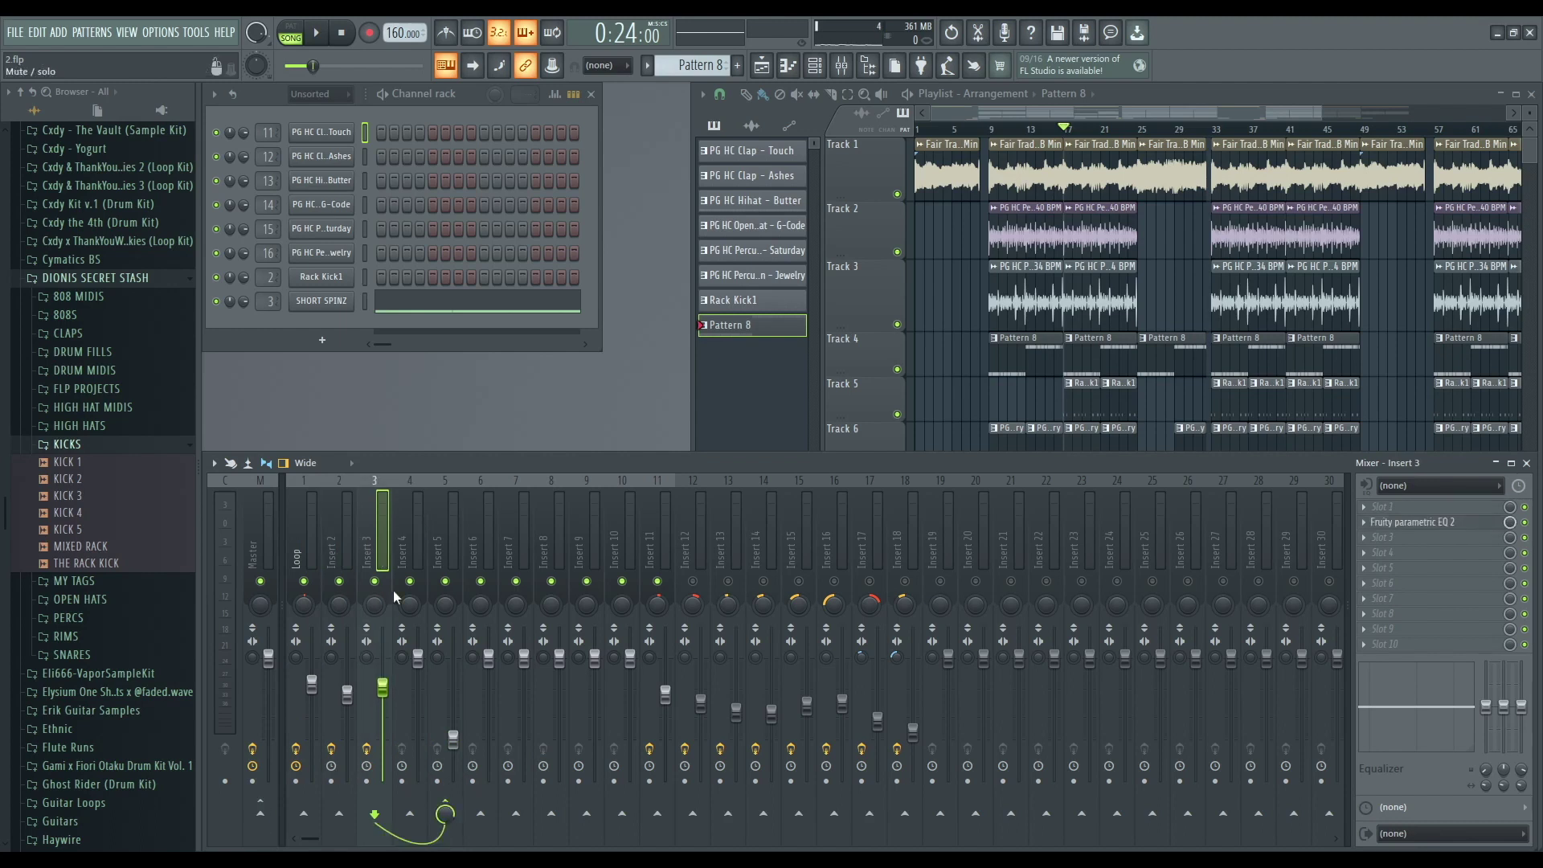
pyautogui.click(481, 545)
pyautogui.click(656, 537)
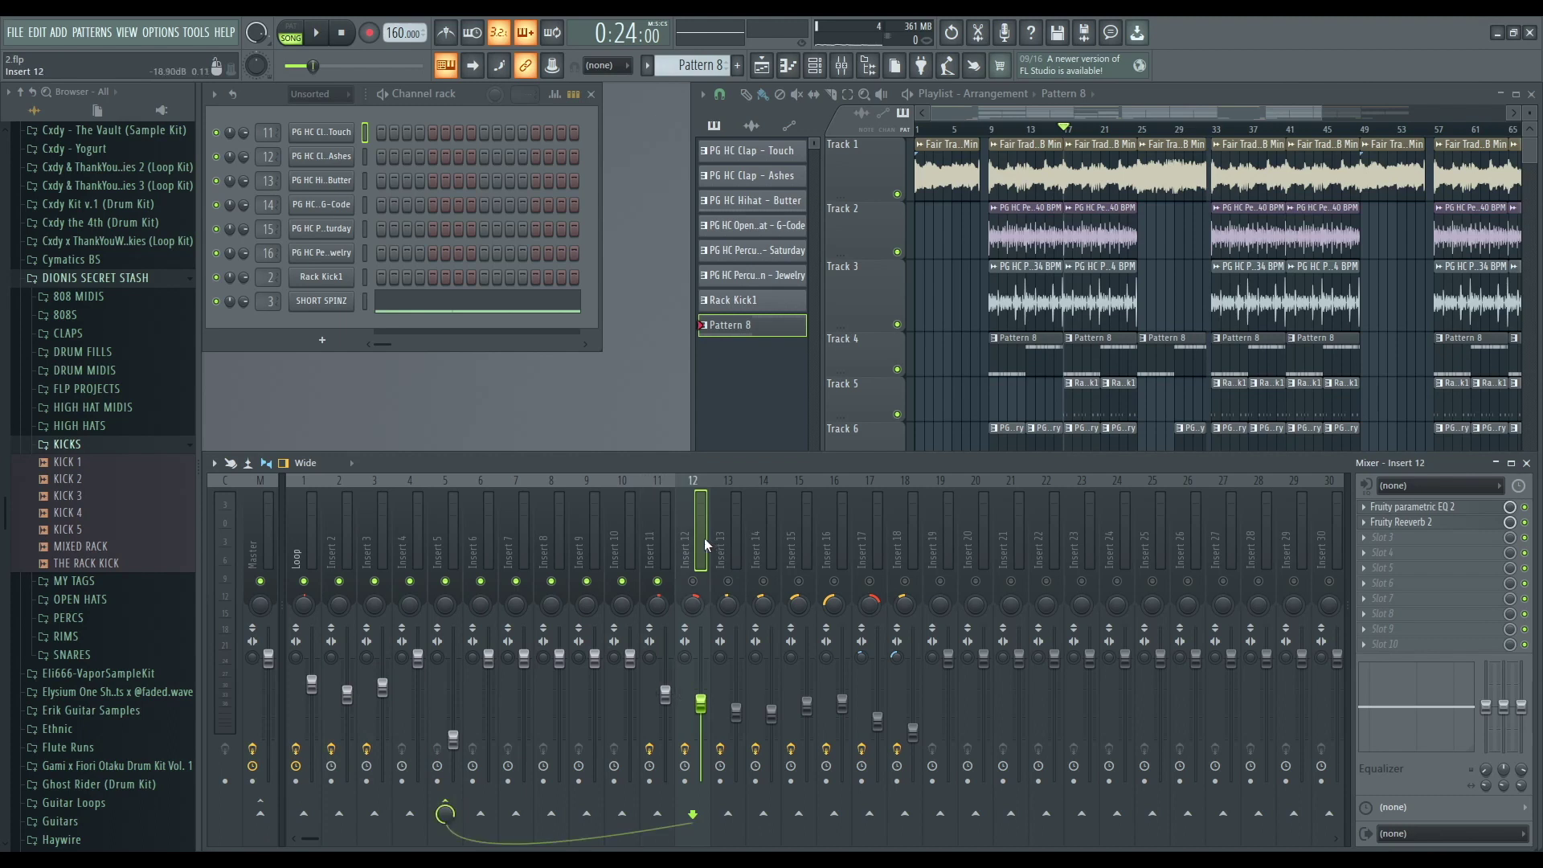
# Check the Master and Insert 3 mixer tracks, then inspect the SHORT SPINZ sampler's precomputed effects and close its window.
pyautogui.click(264, 535)
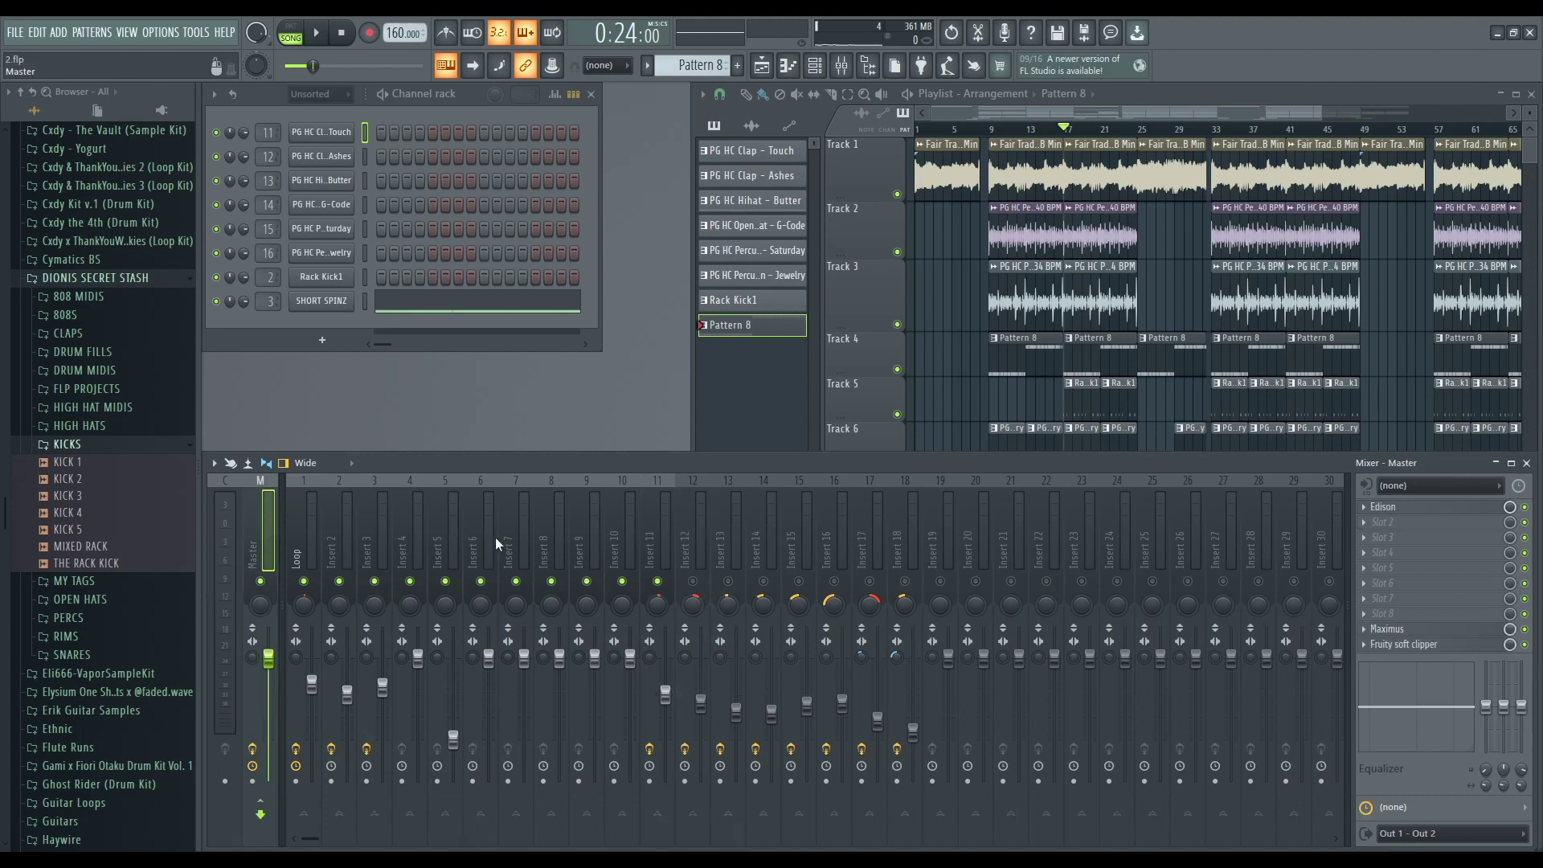
pyautogui.click(577, 500)
pyautogui.click(376, 532)
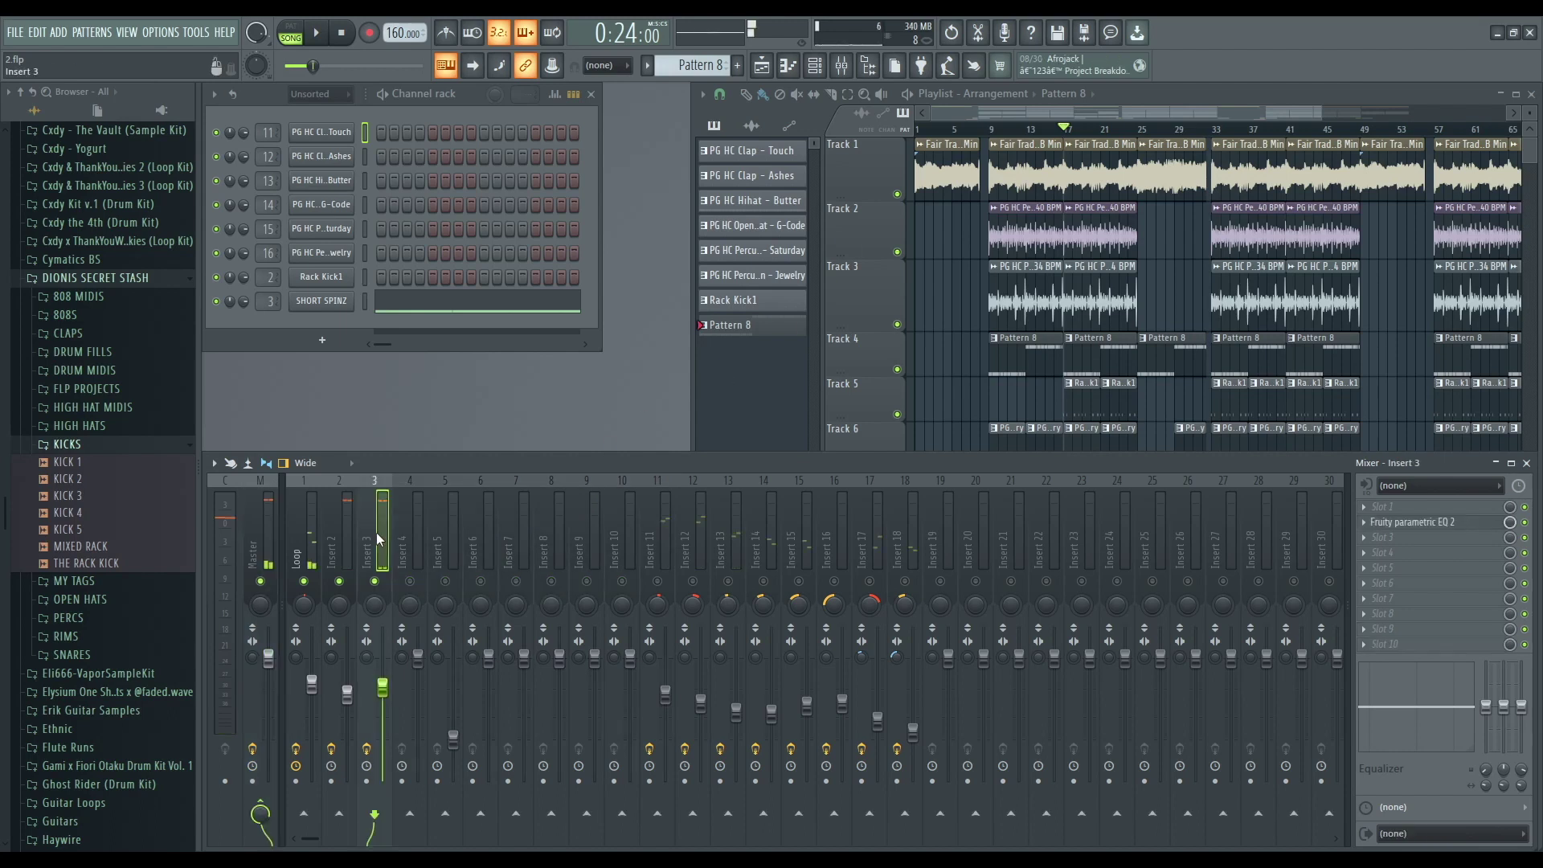
pyautogui.click(322, 301)
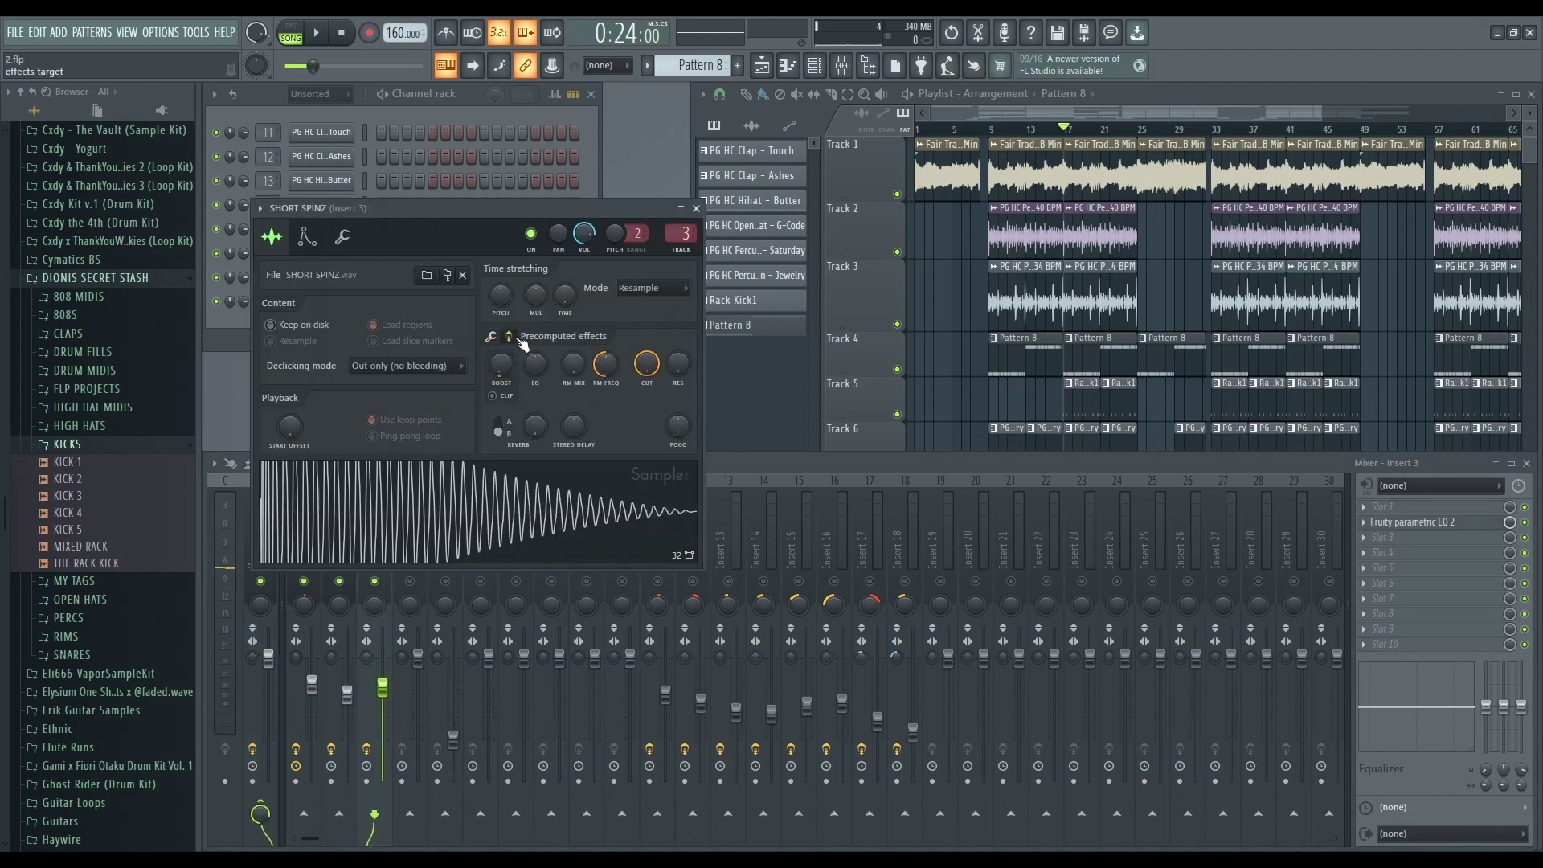
pyautogui.click(697, 208)
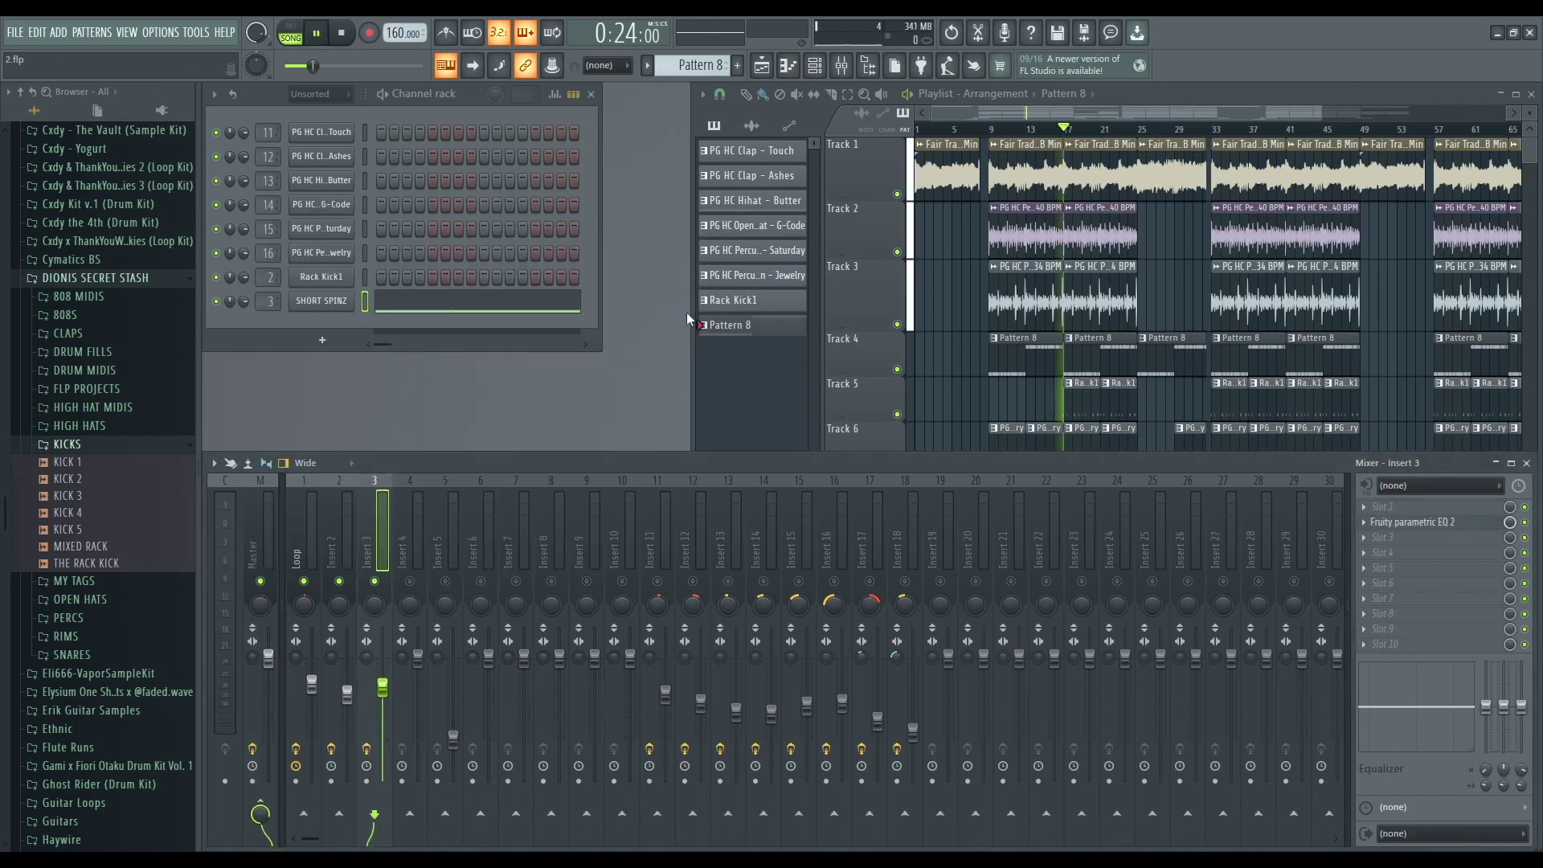
# Raise the volume faders of Inserts 3 and 2, and check the Rack Kick1 sampler's precomputed effects.
pyautogui.click(347, 599)
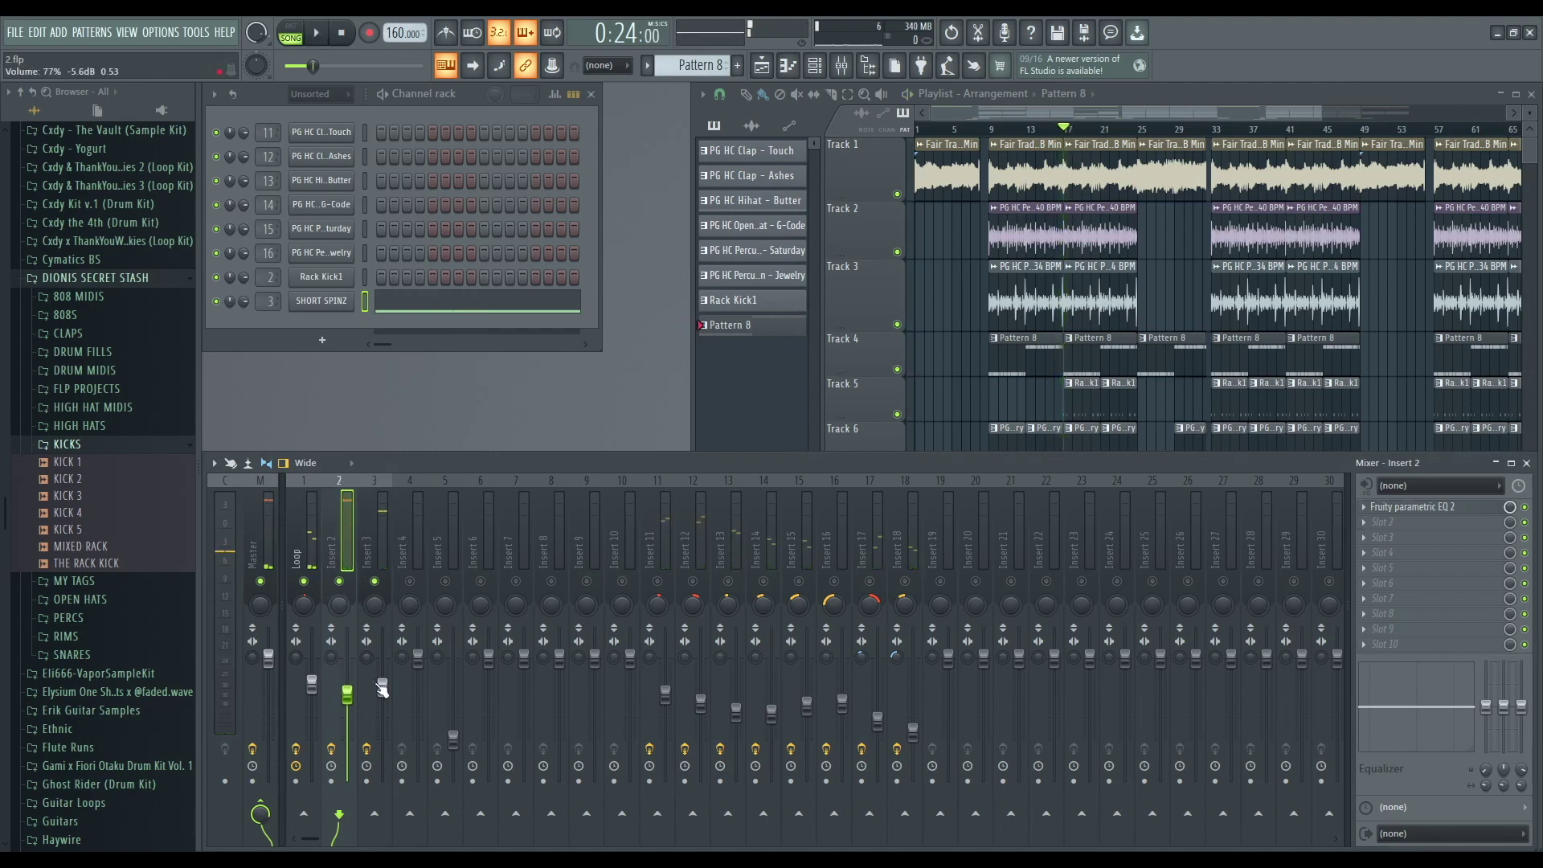
pyautogui.moveTo(382, 689); pyautogui.dragTo(383, 667)
pyautogui.click(334, 276)
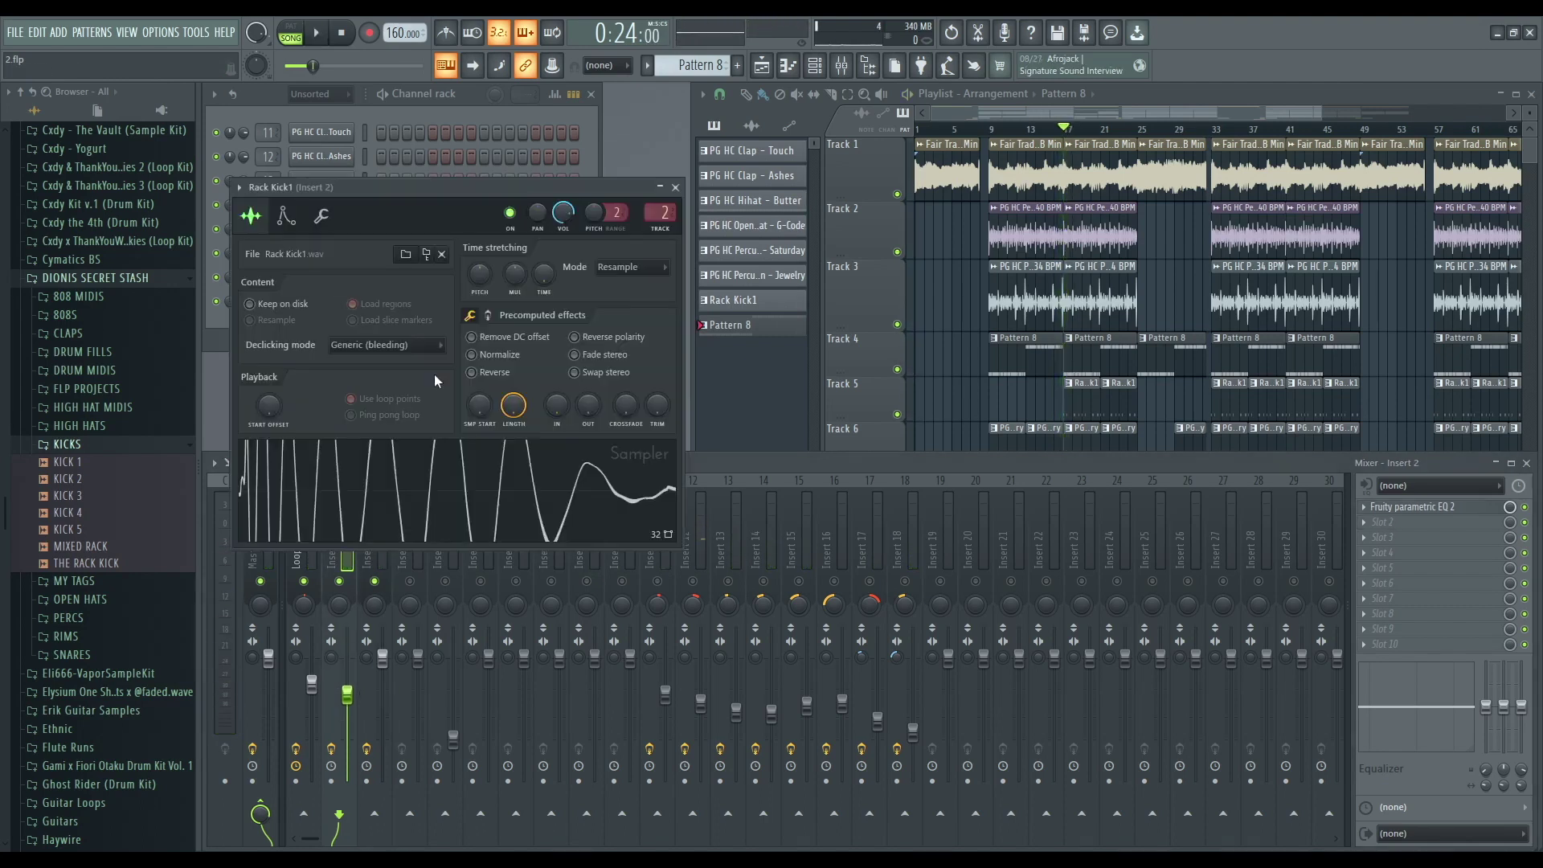
pyautogui.click(487, 315)
pyautogui.press('Escape')
pyautogui.click(349, 691)
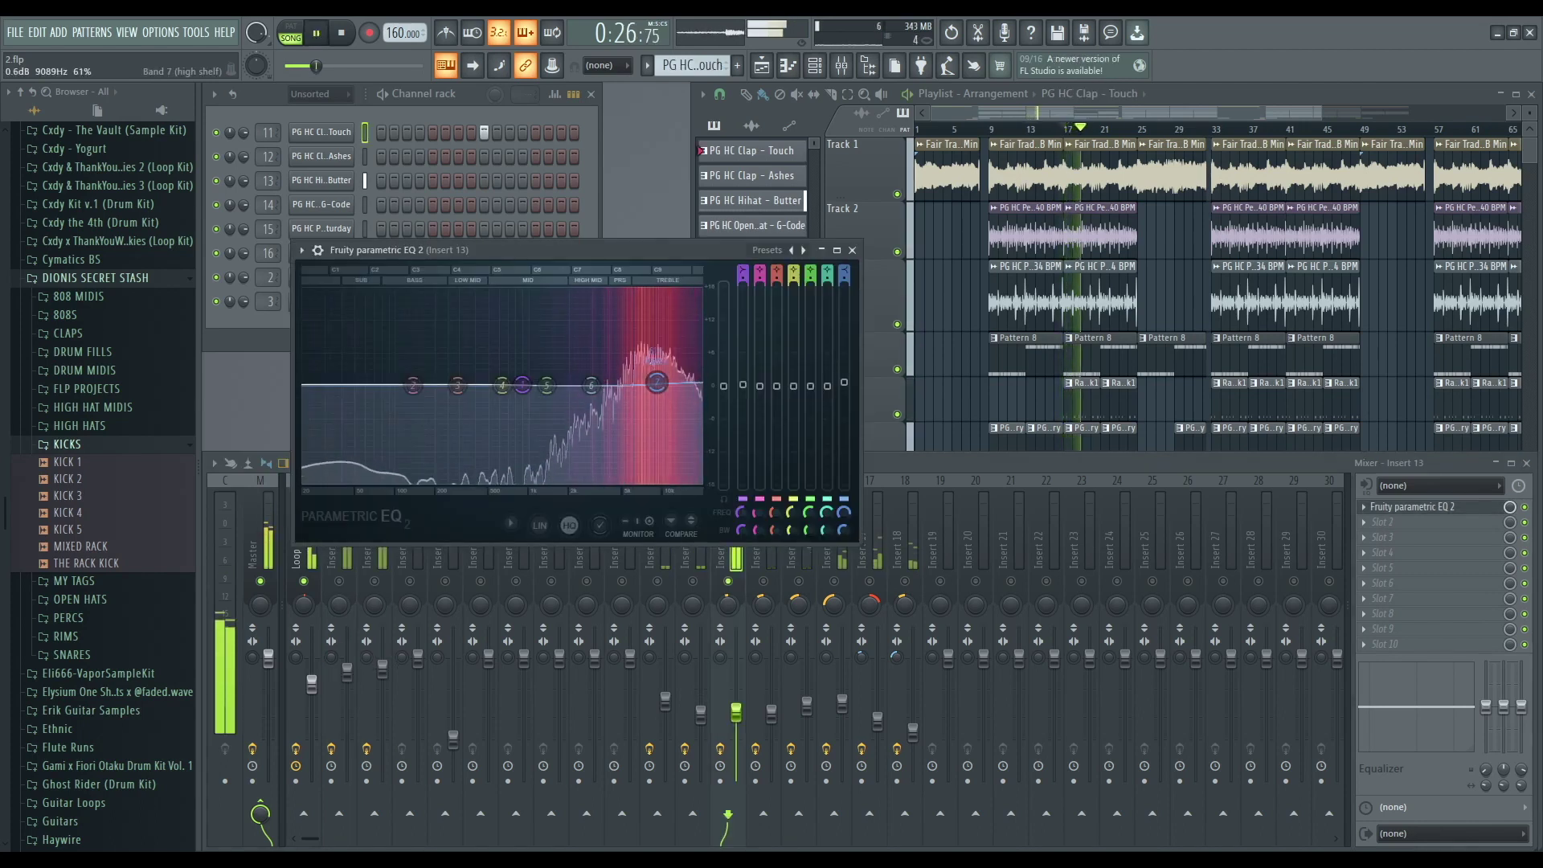
# Close Insert 13's Fruity Parametric EQ 2, add Fruity Phaser in its slot 8, and audition the insert.
pyautogui.press('space')
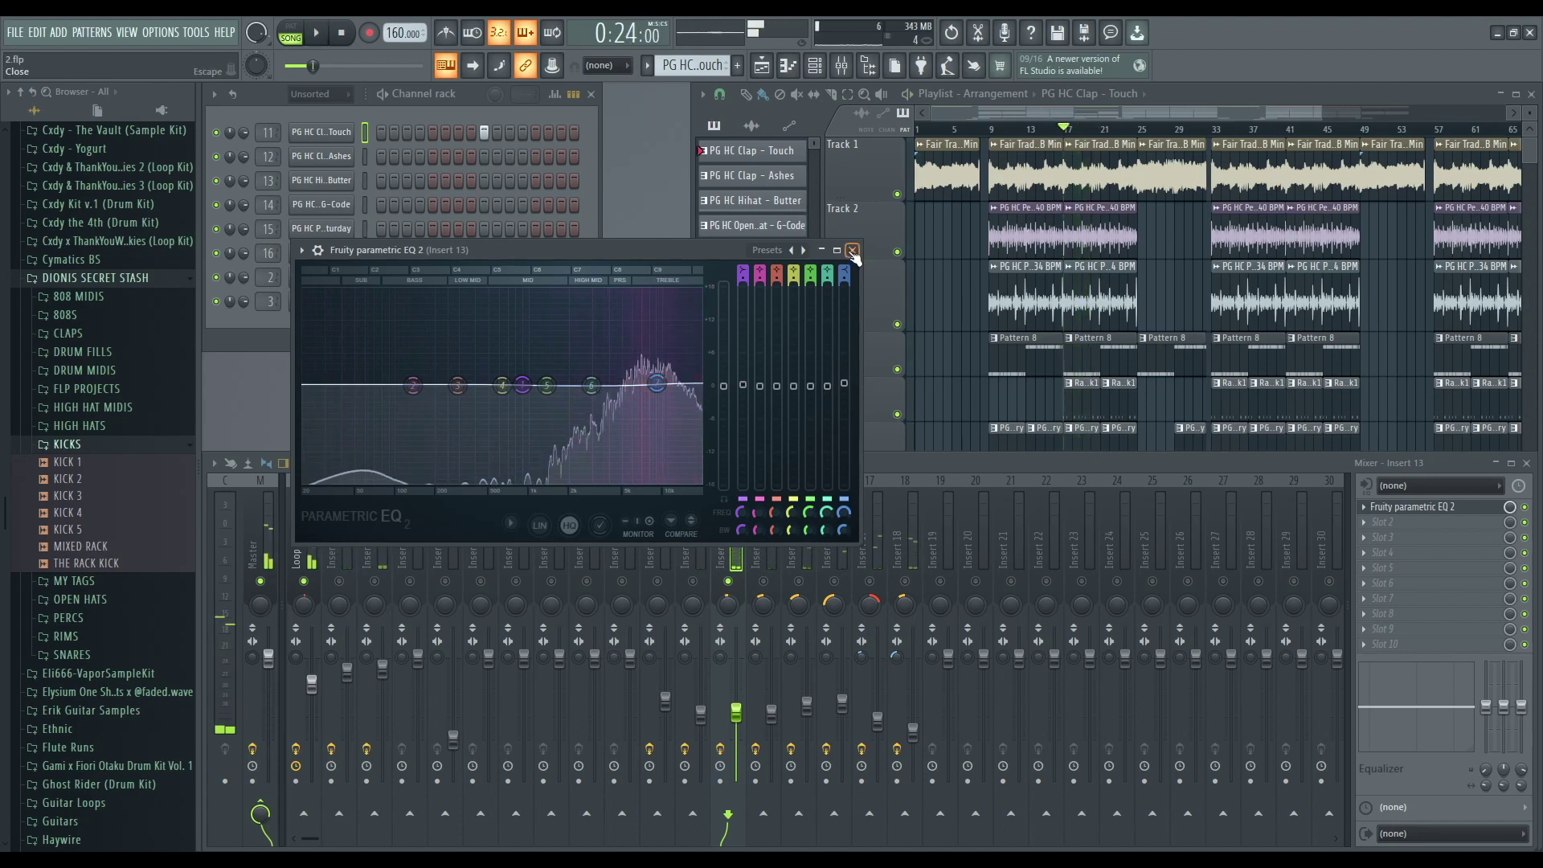
pyautogui.click(853, 251)
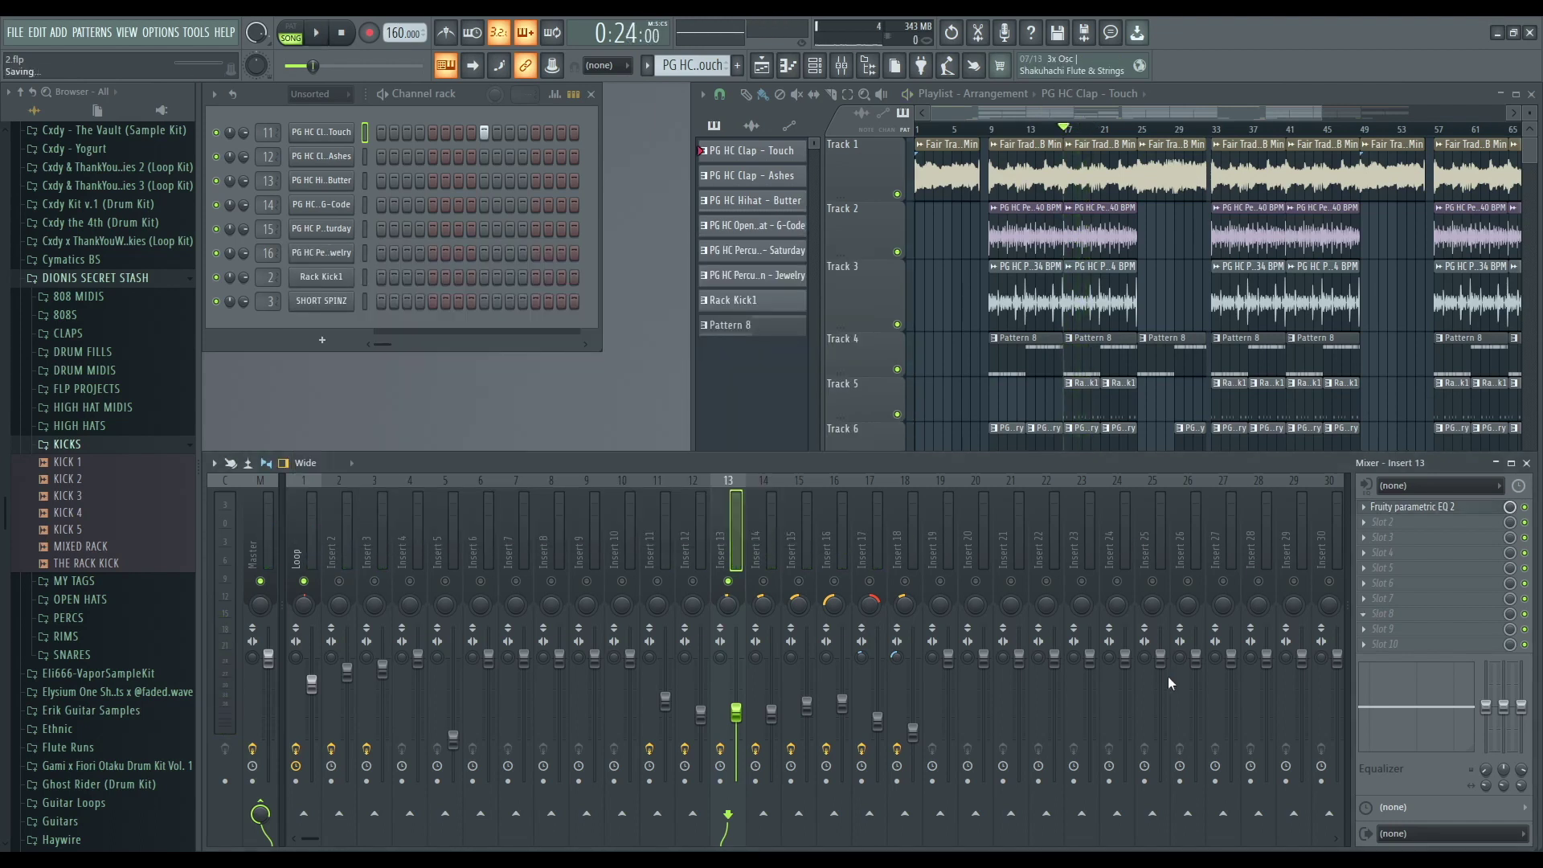
pyautogui.click(672, 230)
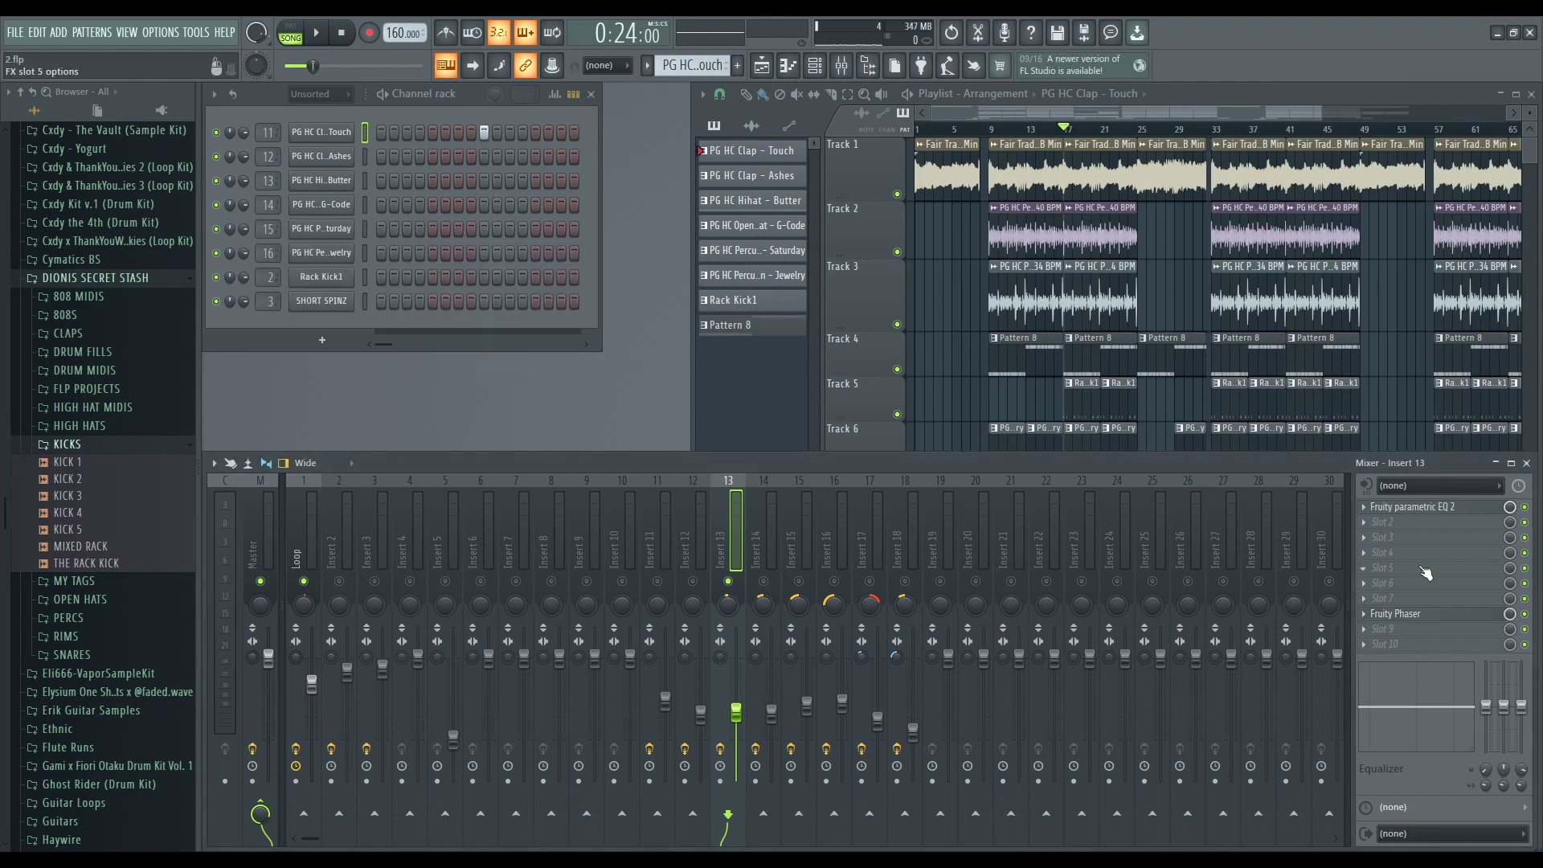
pyautogui.press('space')
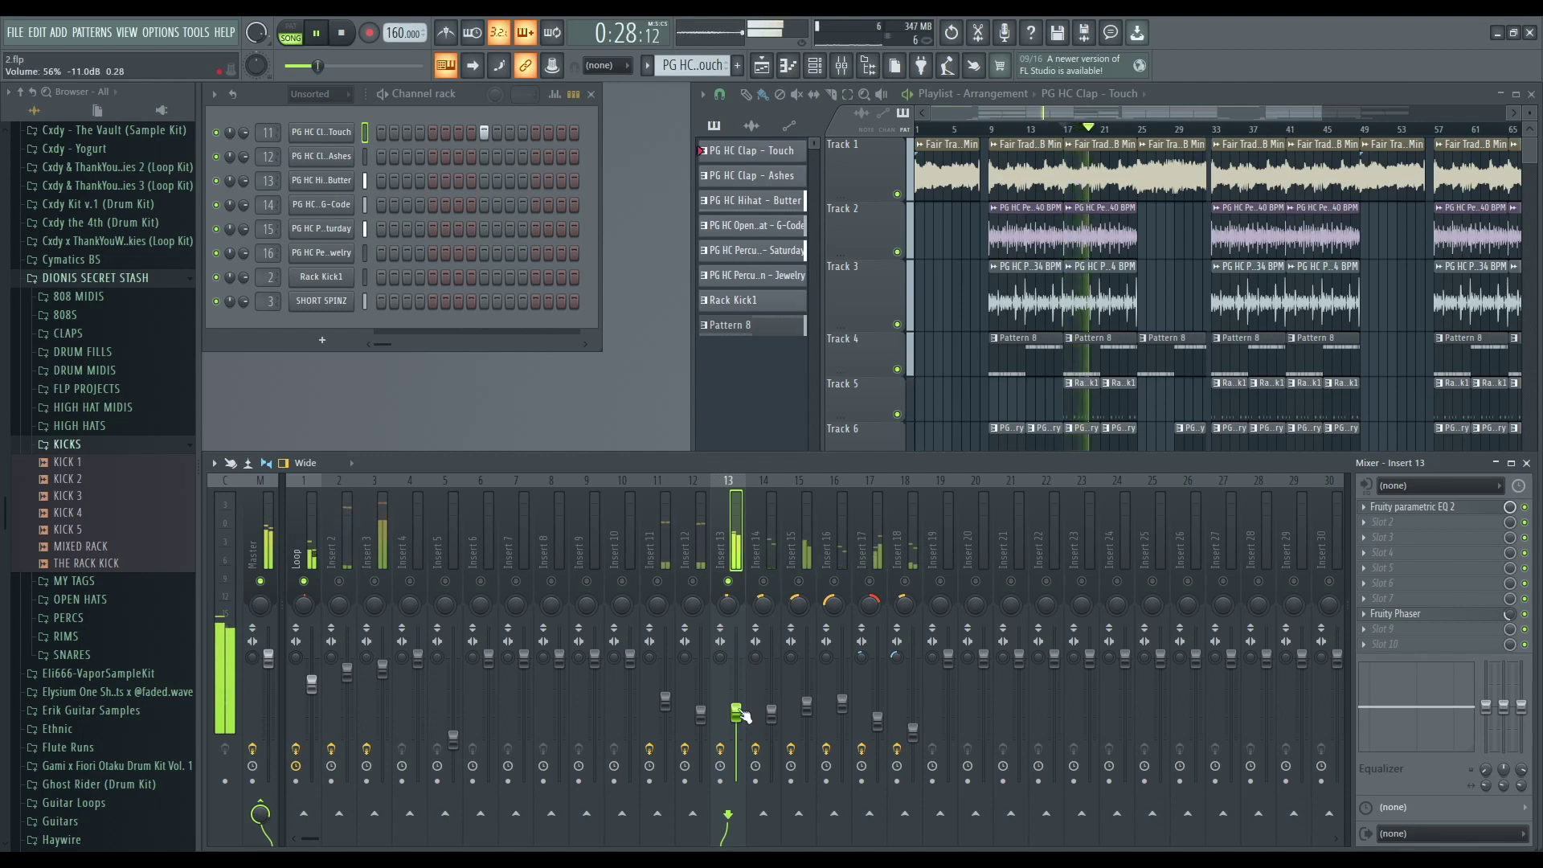
pyautogui.press('space')
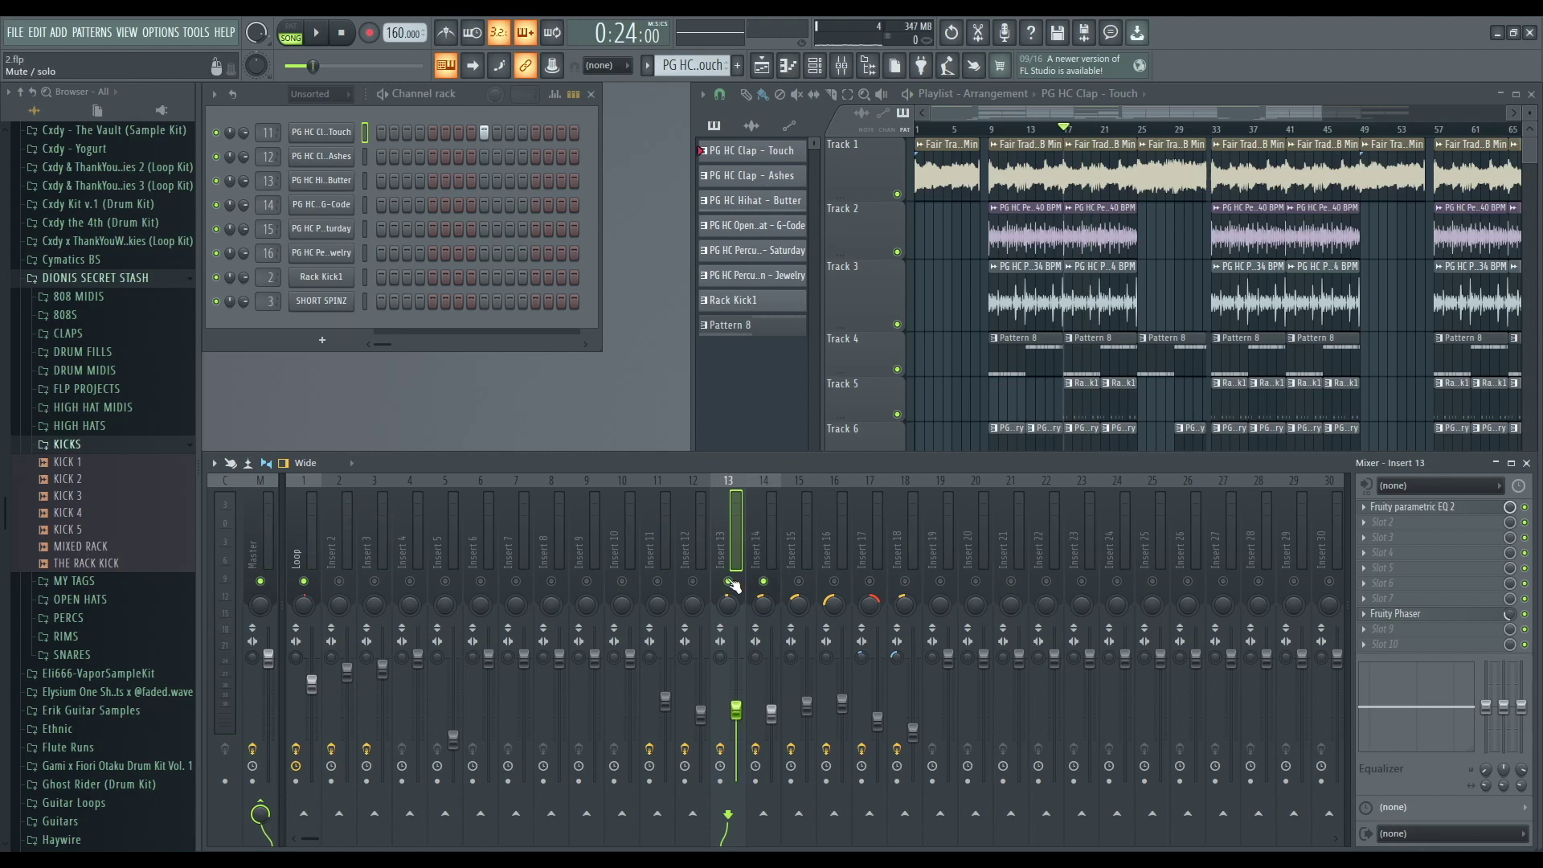
# Audition Insert 14 and raise the gain of the band 1 low shelf in its Fruity Parametric EQ 2.
pyautogui.click(759, 529)
pyautogui.press('space')
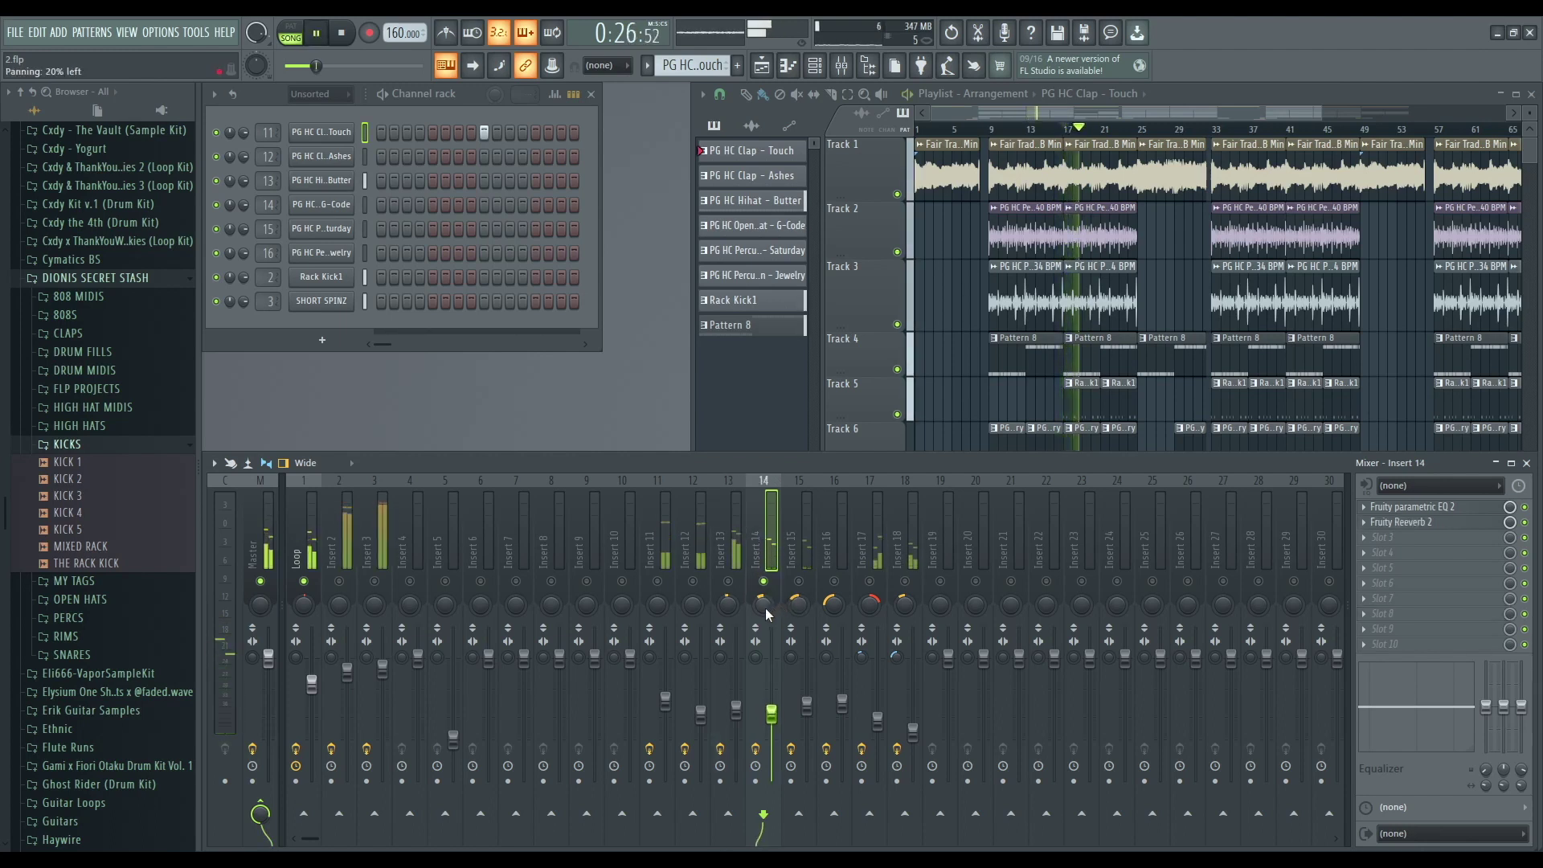
pyautogui.press('space')
pyautogui.click(1407, 507)
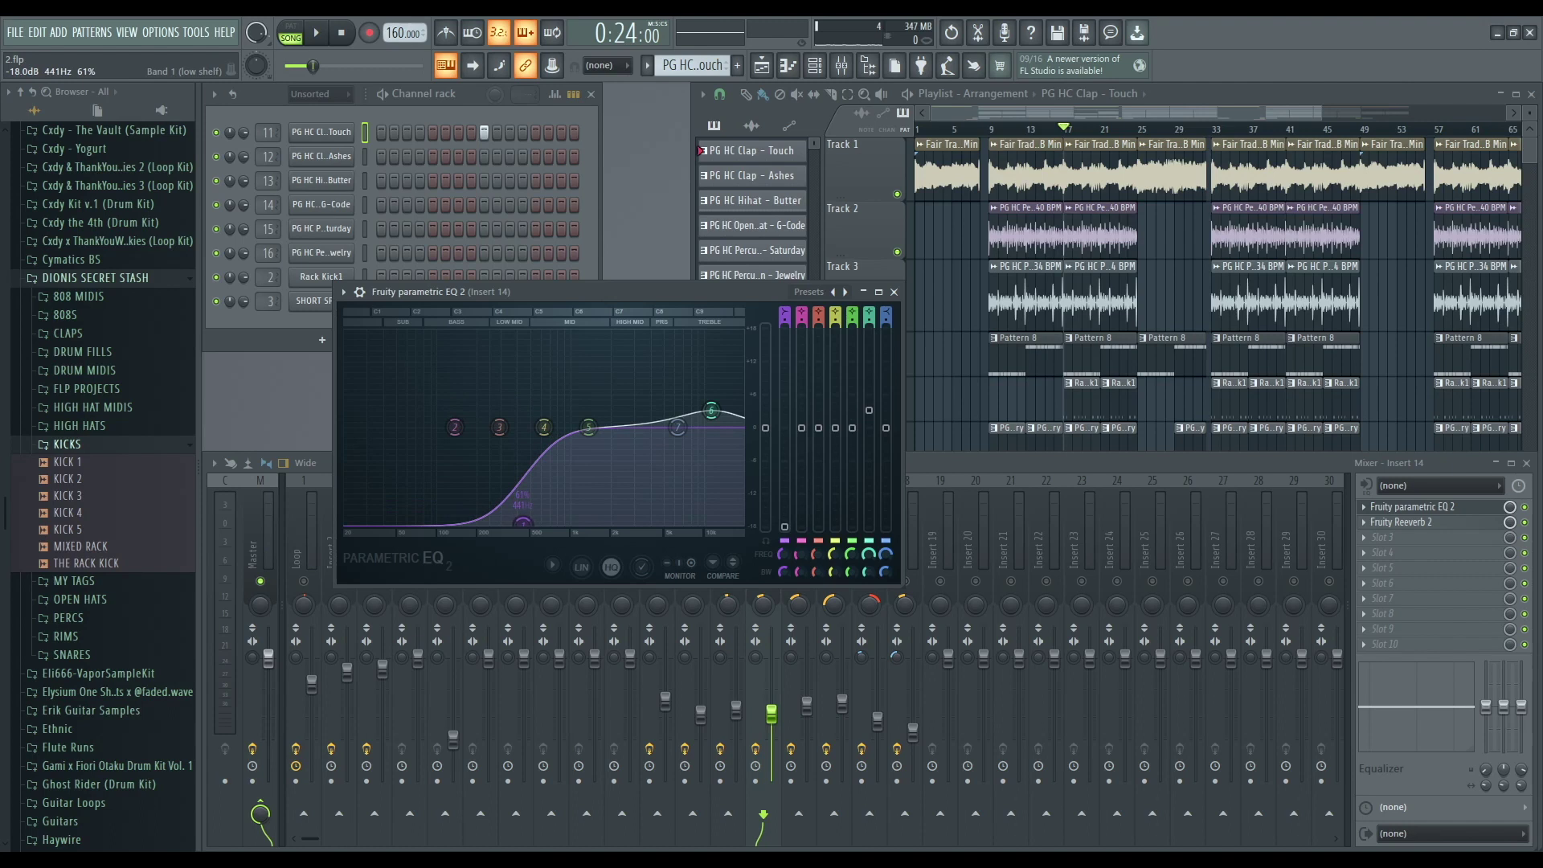
pyautogui.moveTo(785, 527); pyautogui.dragTo(785, 461)
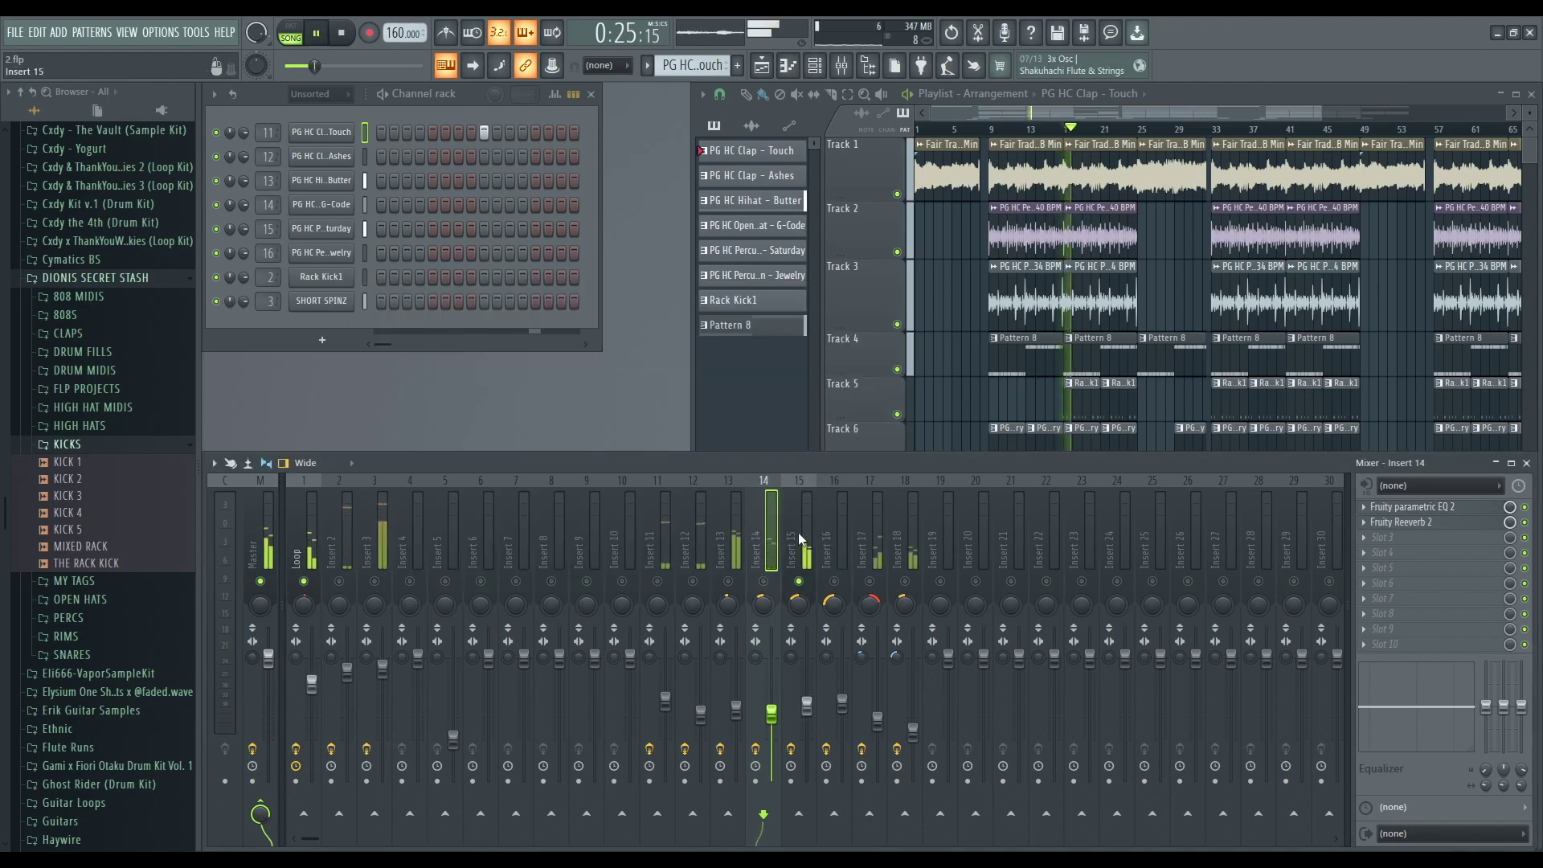
# Change band 7 of Insert 15's Fruity Parametric EQ 2 to a low pass and adjust its cutoff frequency during playback.
pyautogui.click(800, 537)
pyautogui.press('space')
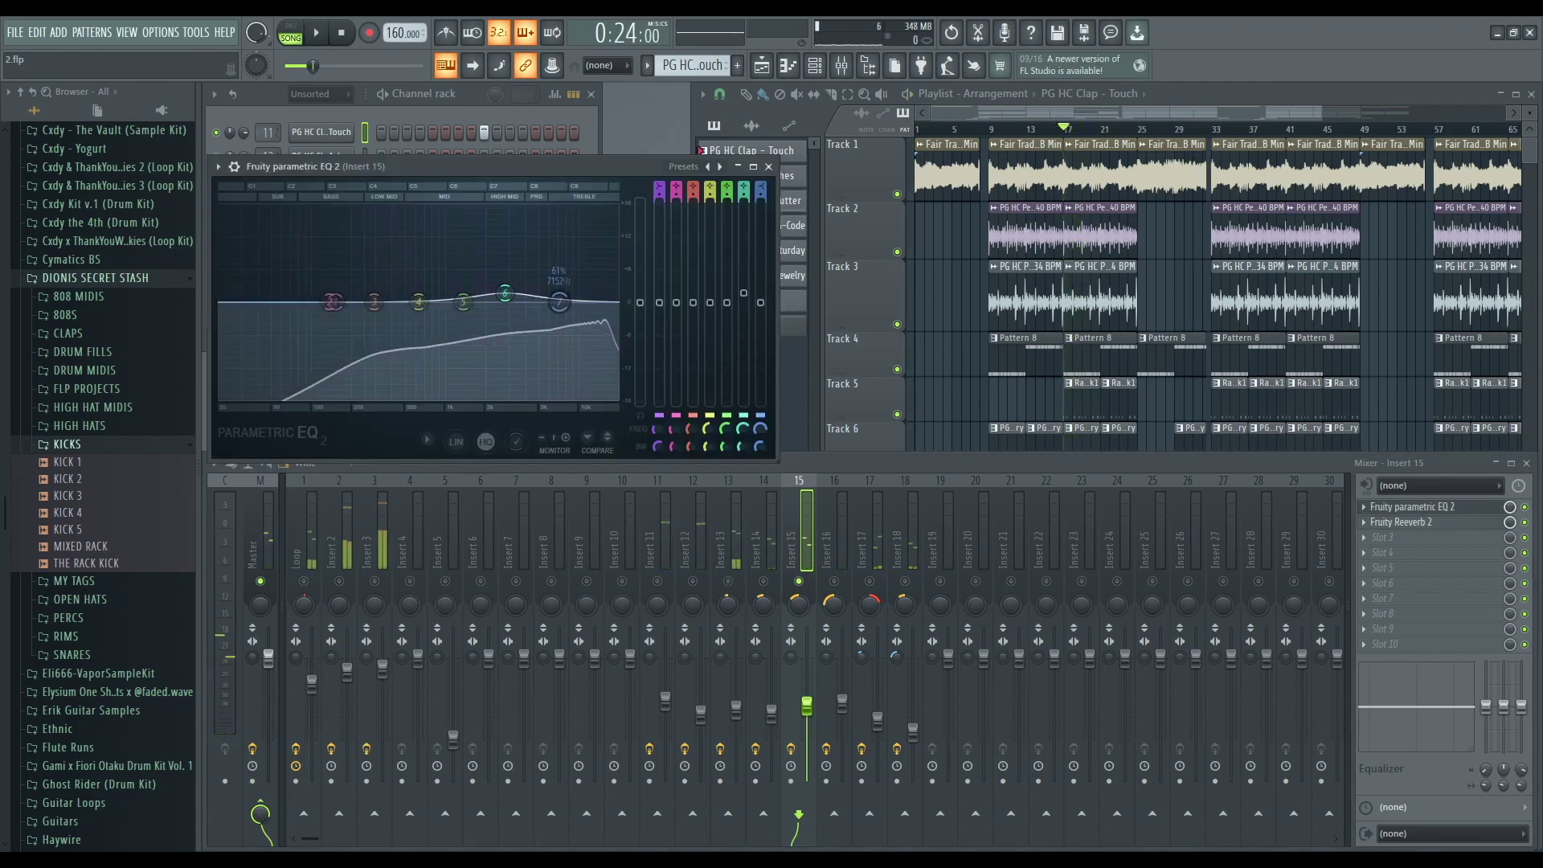
pyautogui.moveTo(552, 302); pyautogui.dragTo(560, 333)
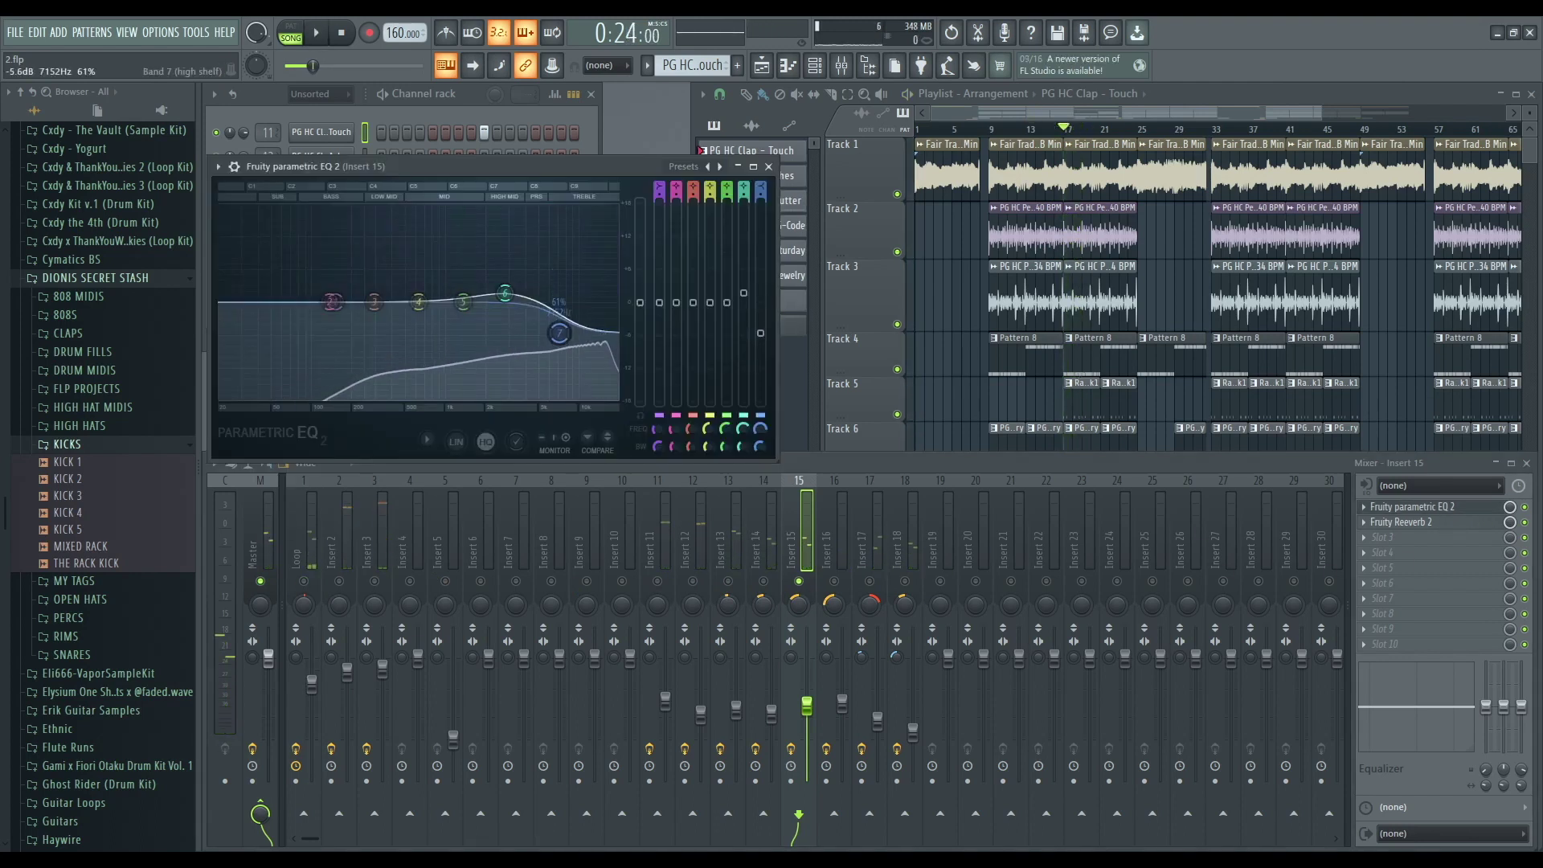
pyautogui.press('space')
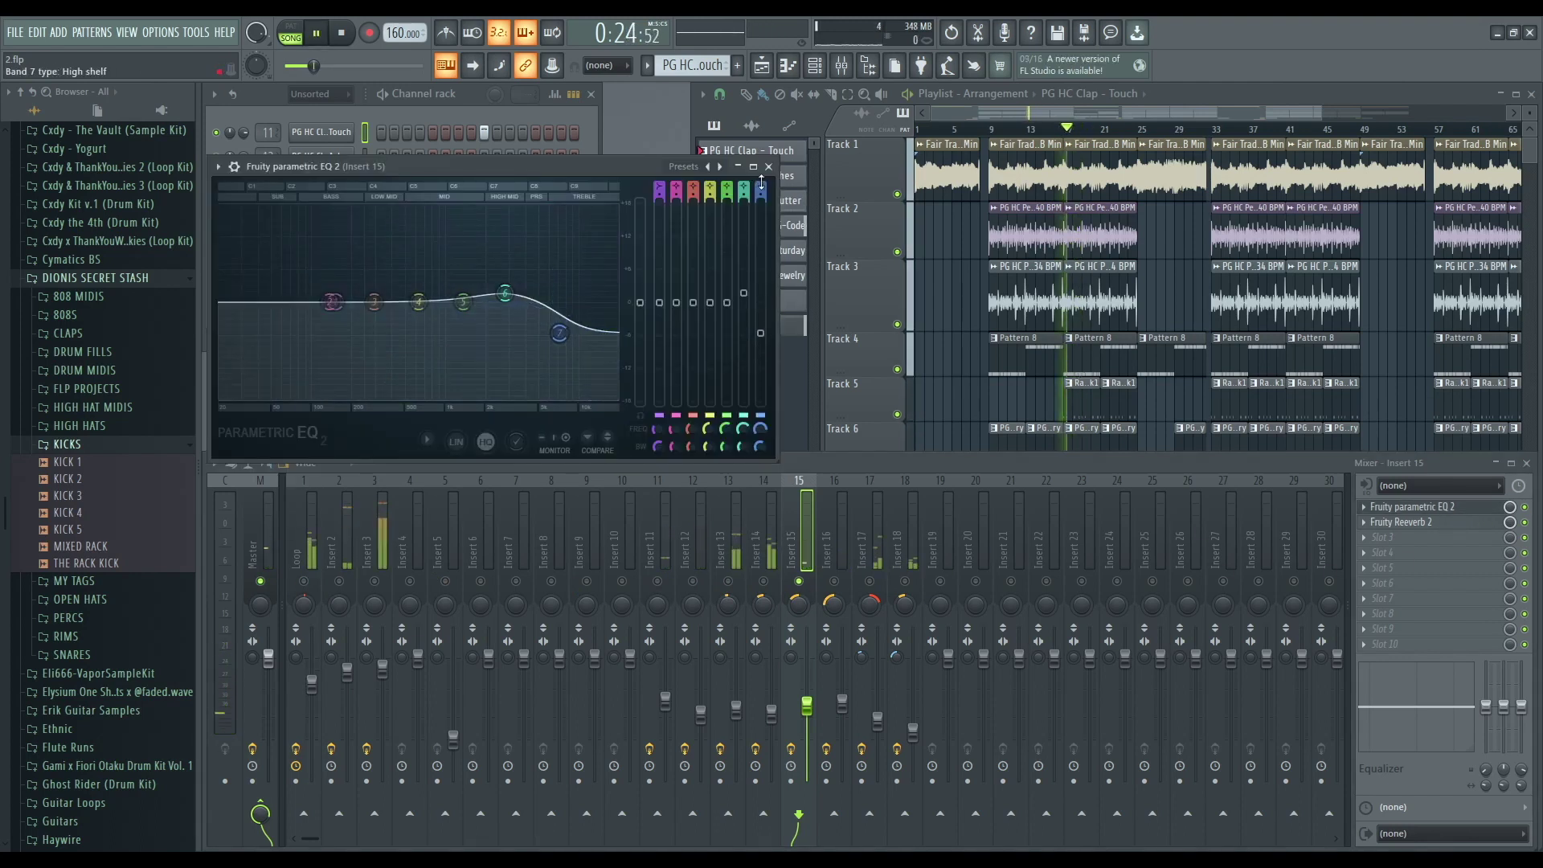
pyautogui.moveTo(760, 191); pyautogui.dragTo(760, 227)
pyautogui.scroll(-2, 560, 304)
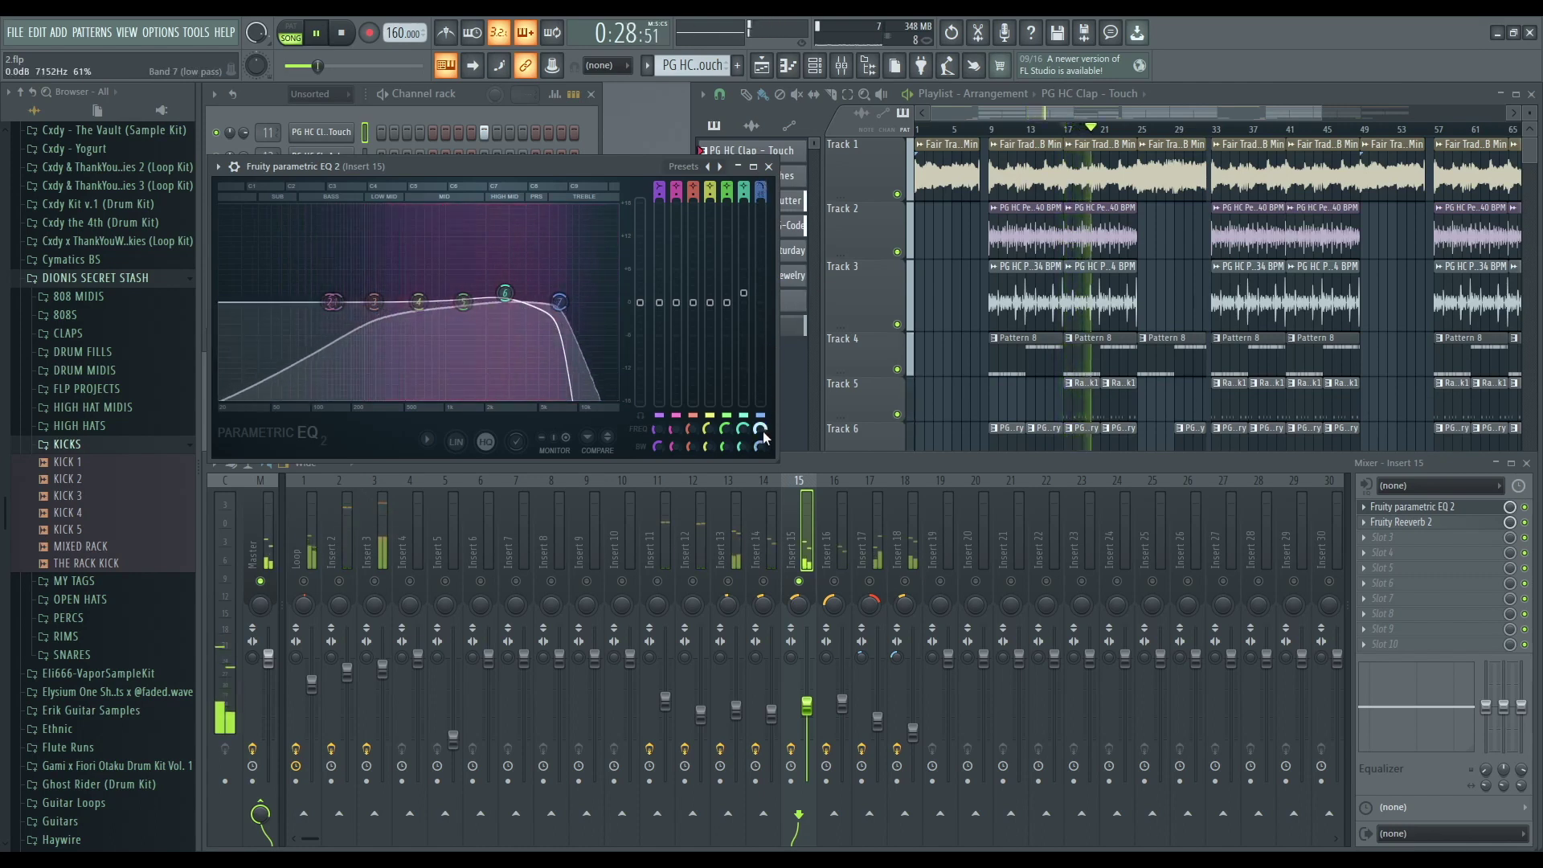
pyautogui.moveTo(761, 430); pyautogui.dragTo(761, 413)
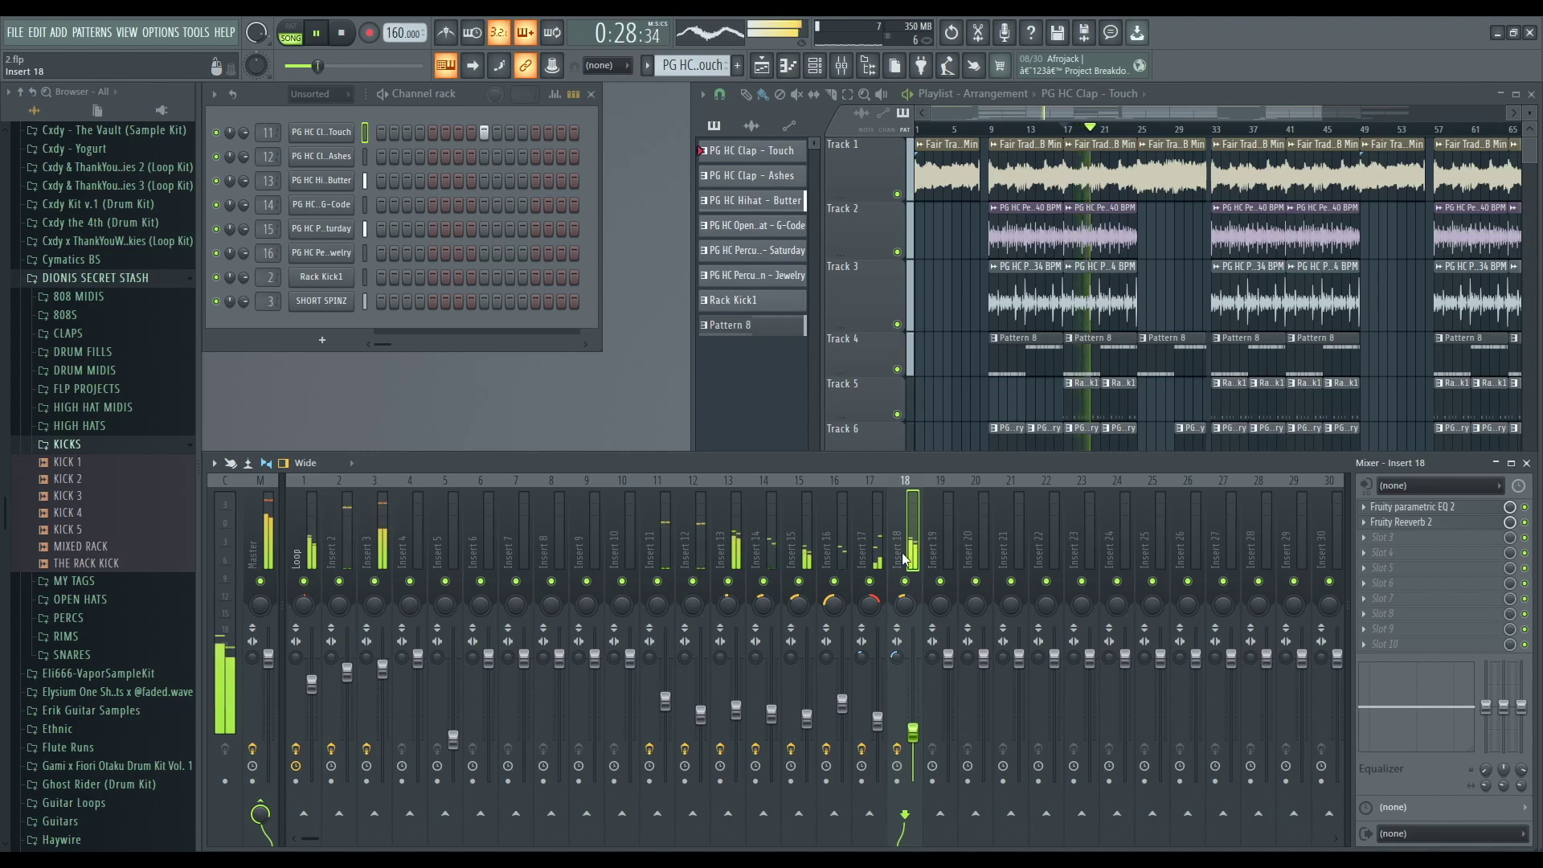
# Stop playback, clear the solo on playlist Track 1, and move the song position near bar 25.
pyautogui.press('space')
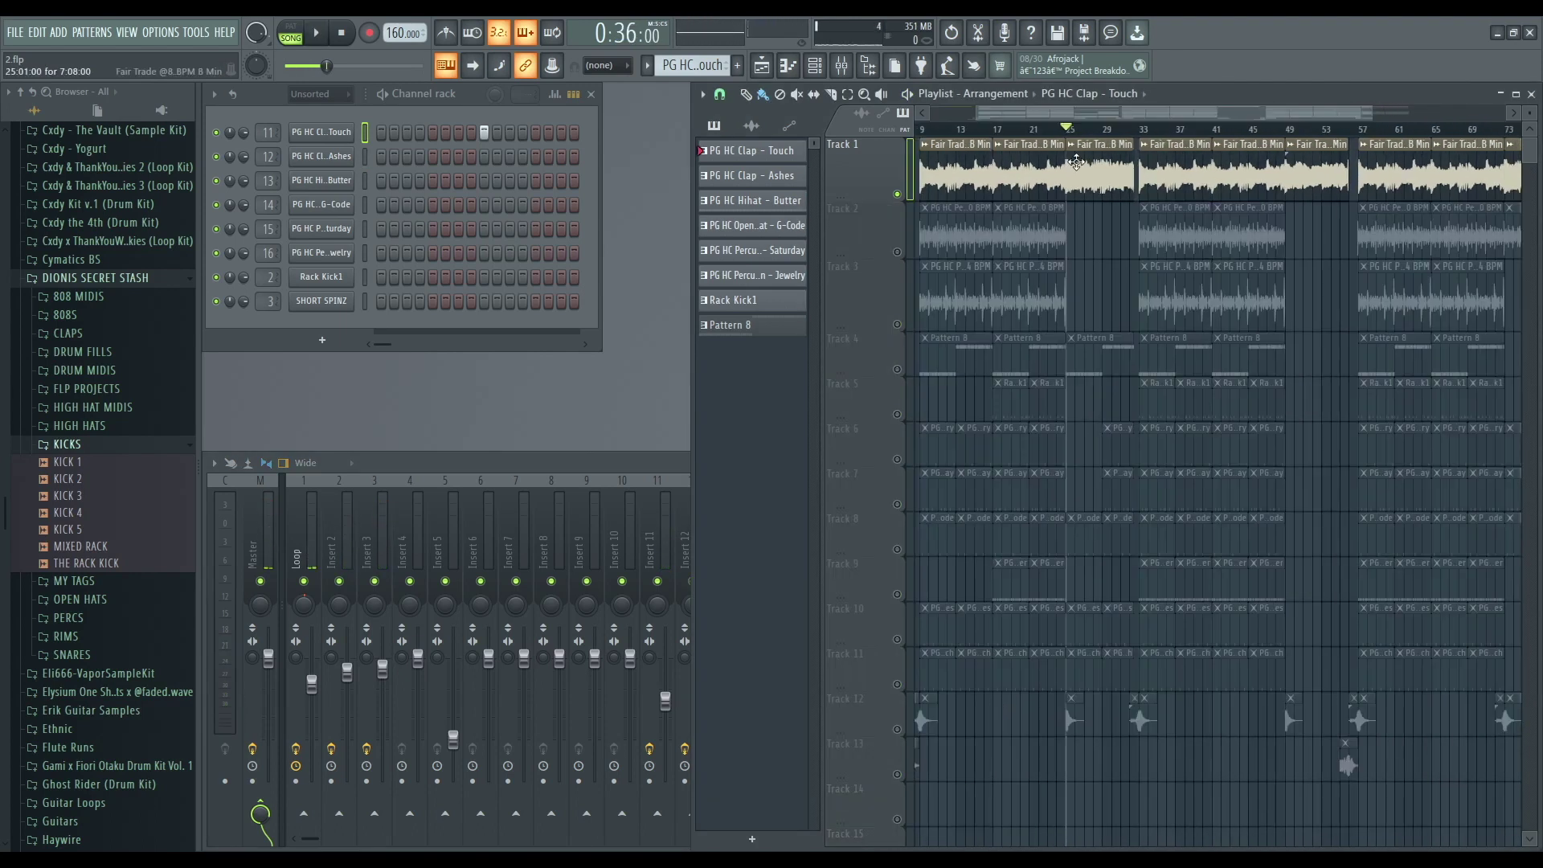
pyautogui.rightClick(897, 194)
pyautogui.moveTo(1111, 114); pyautogui.dragTo(1063, 114)
pyautogui.click(1077, 135)
pyautogui.click(994, 134)
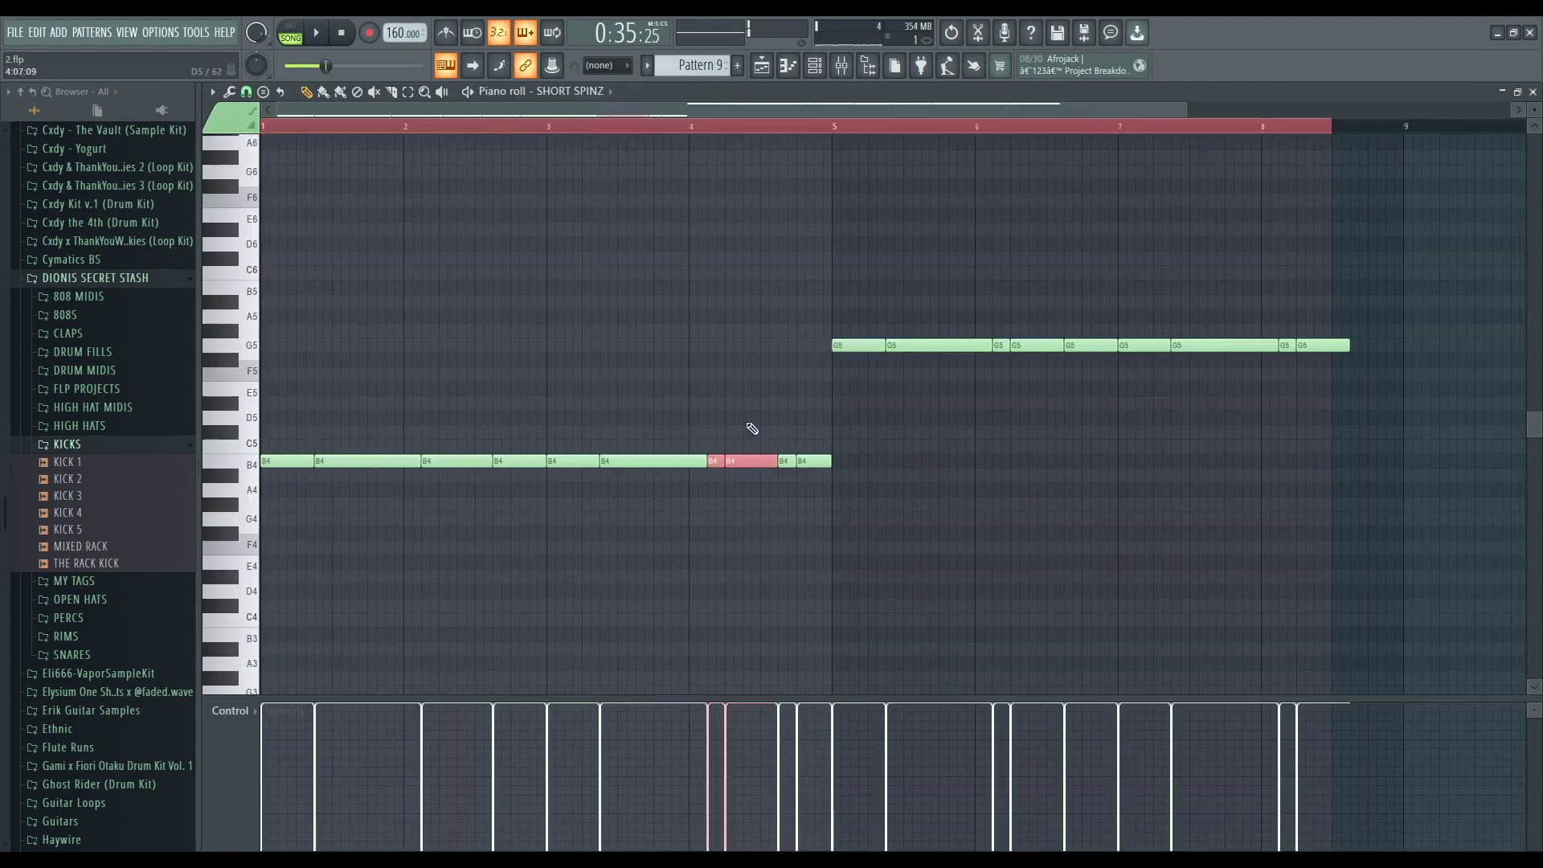
# Raise the short B4 note early in bar 4 of the SHORT SPINZ piano roll one octave, audition it, and pick the short G5 note in bar 8.
pyautogui.moveTo(715, 426); pyautogui.dragTo(720, 483)
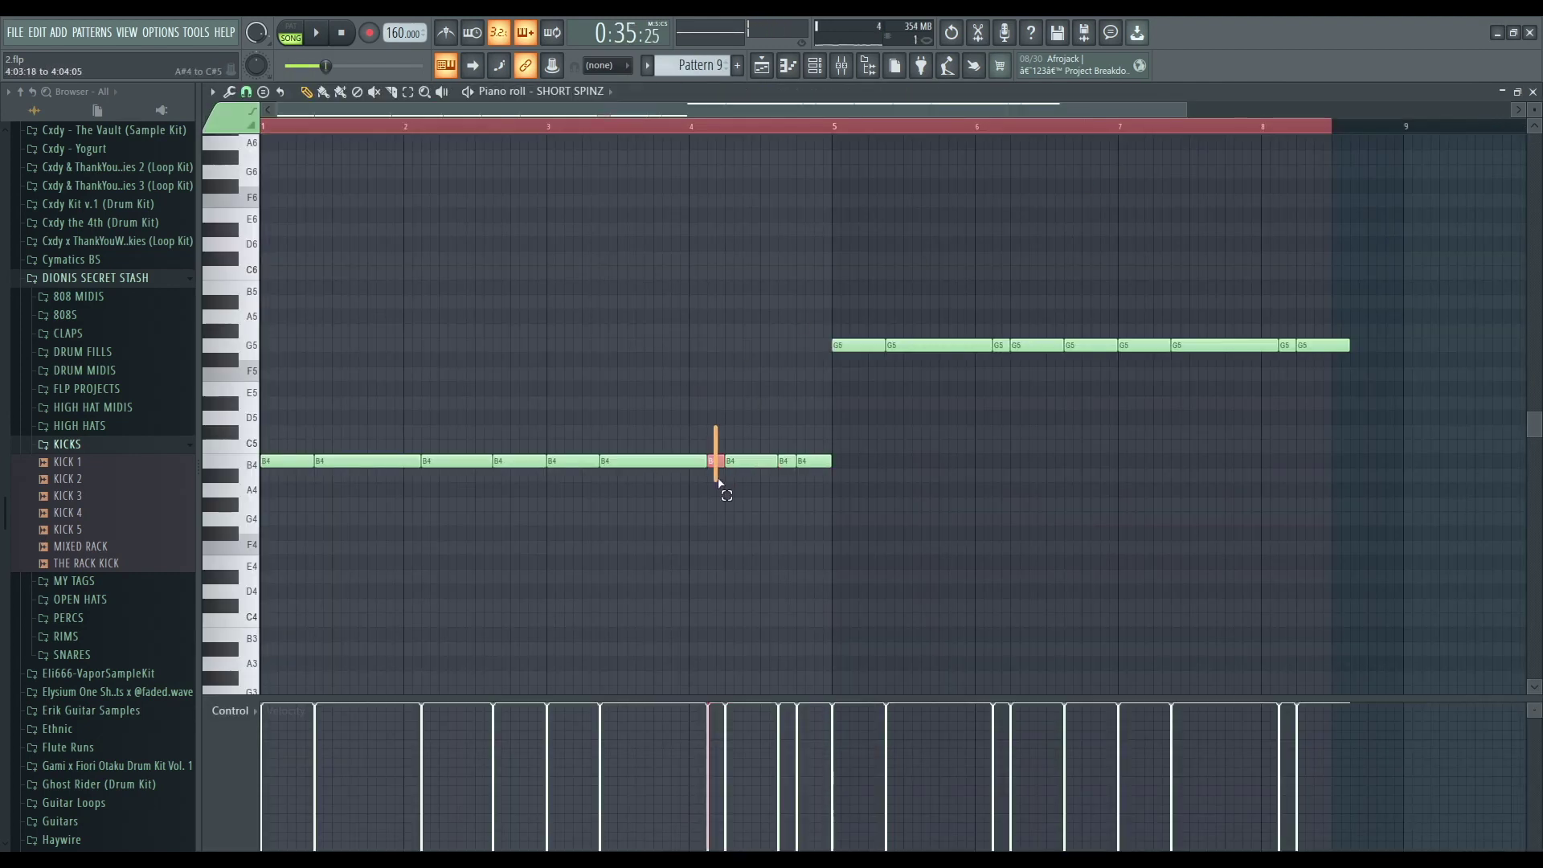
pyautogui.scroll(1, 731, 439)
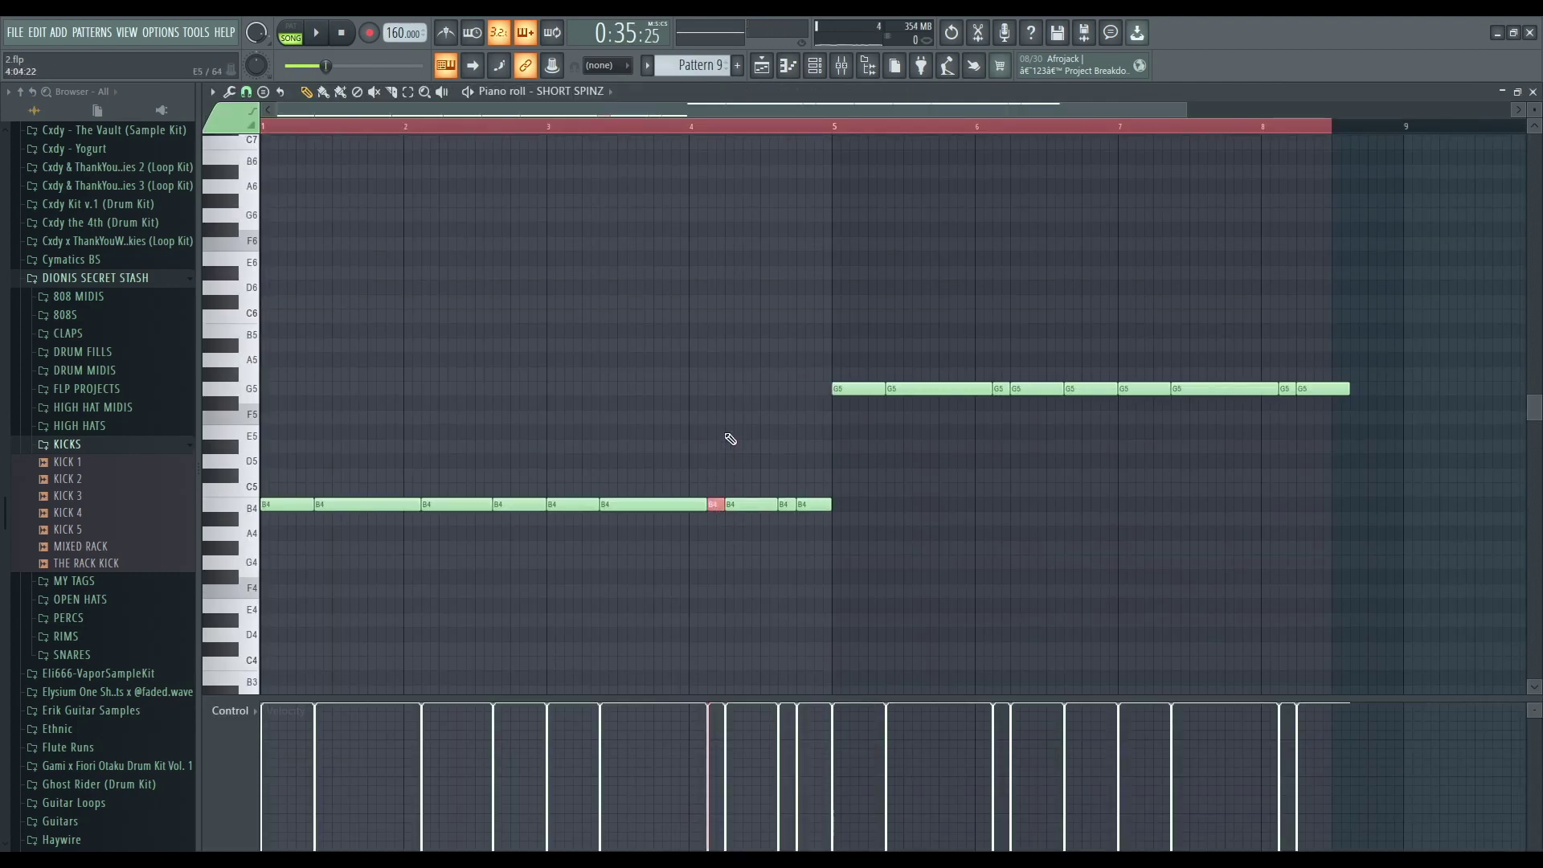
pyautogui.hotkey('ctrl', 'Up')
pyautogui.press('space')
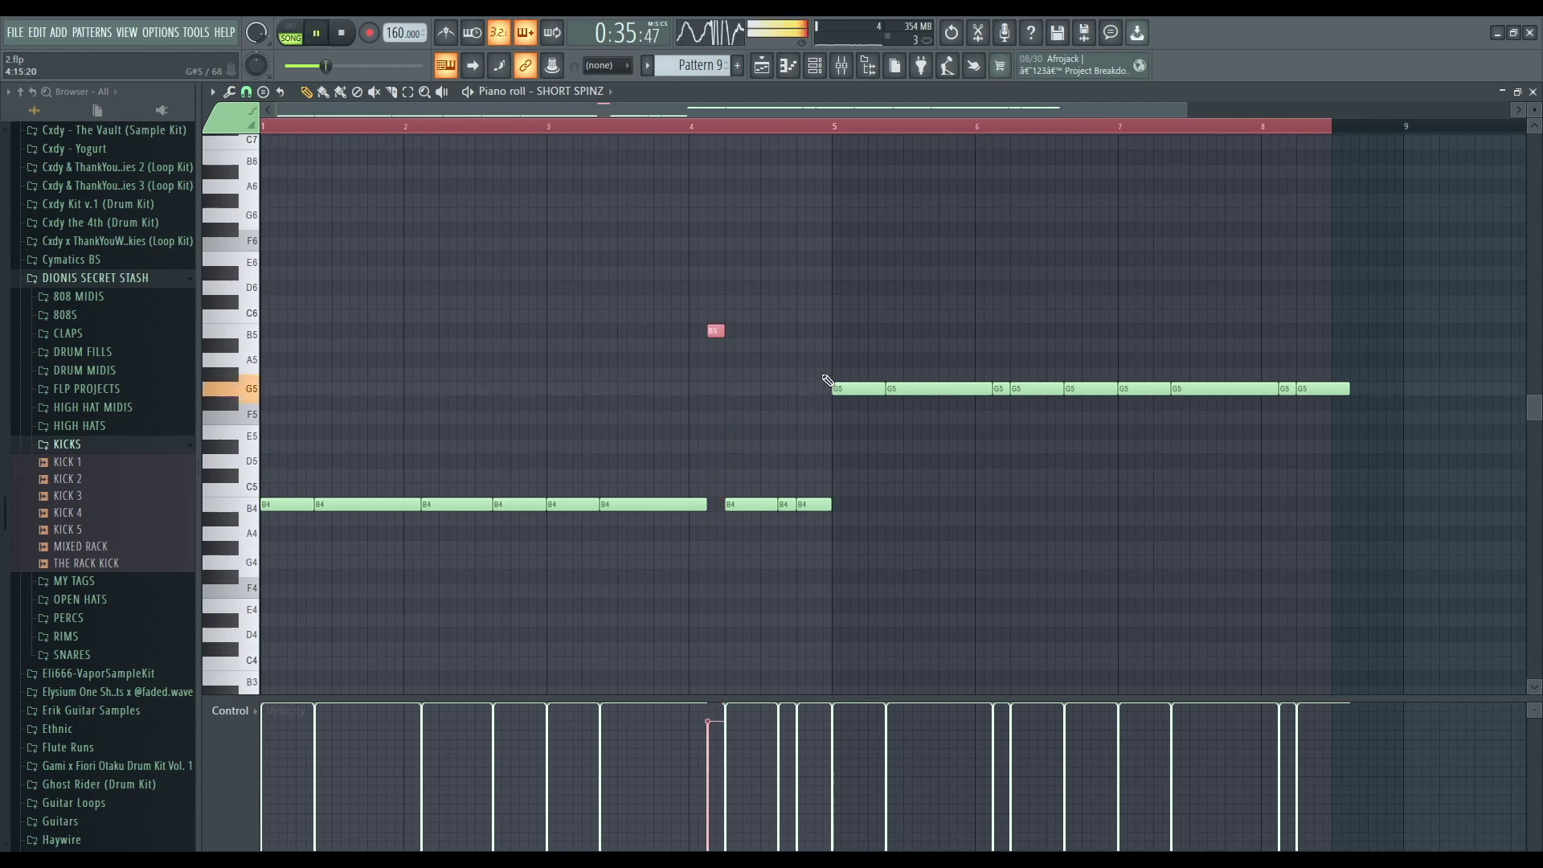
pyautogui.click(1286, 389)
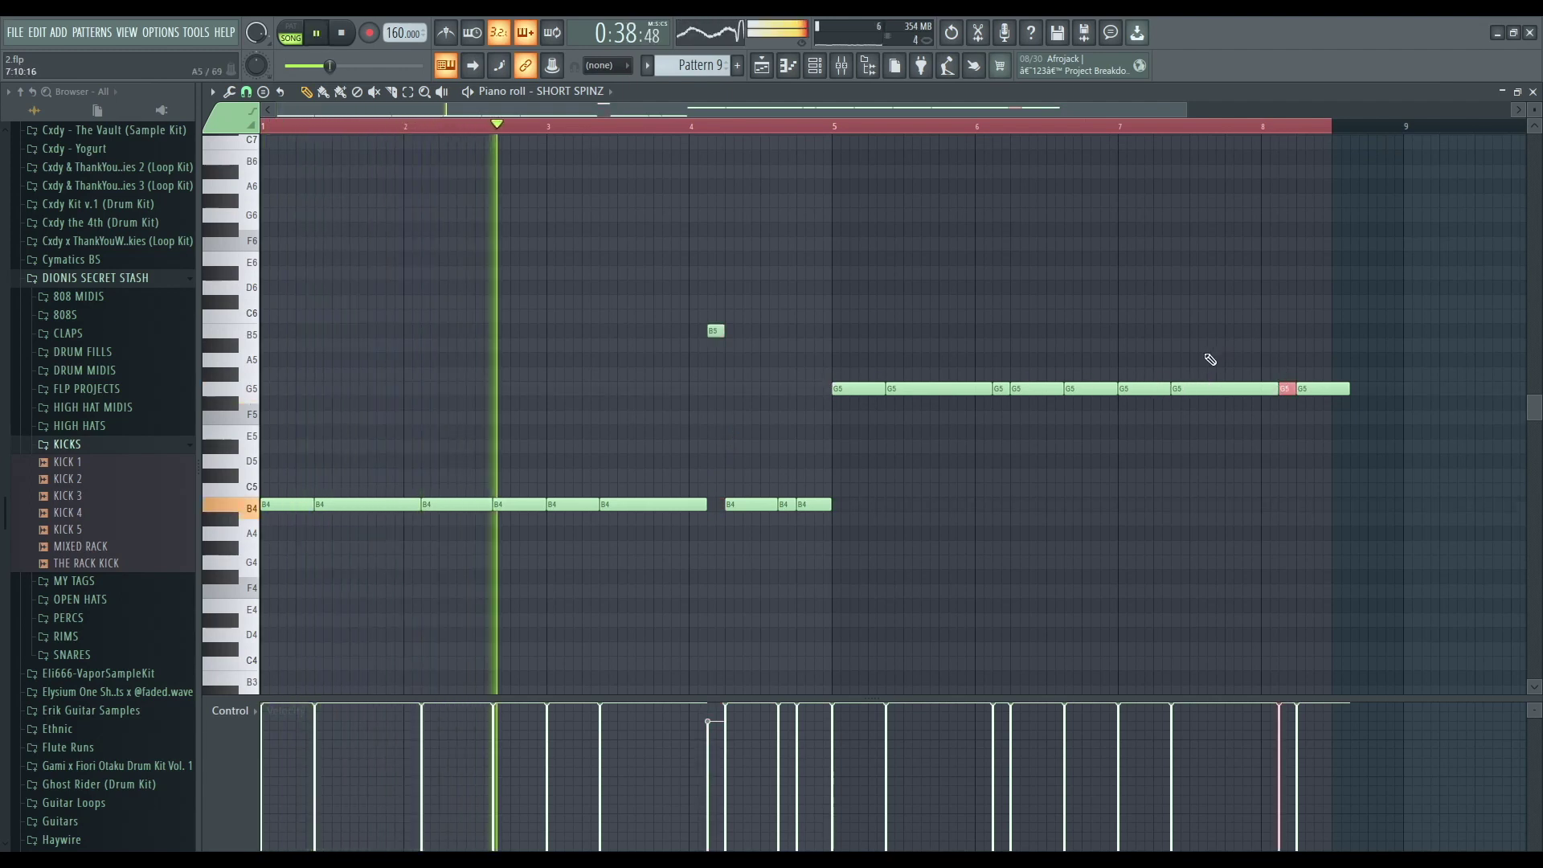
pyautogui.keyDown('ctrl'); pyautogui.click(1137, 349); pyautogui.keyUp('ctrl')
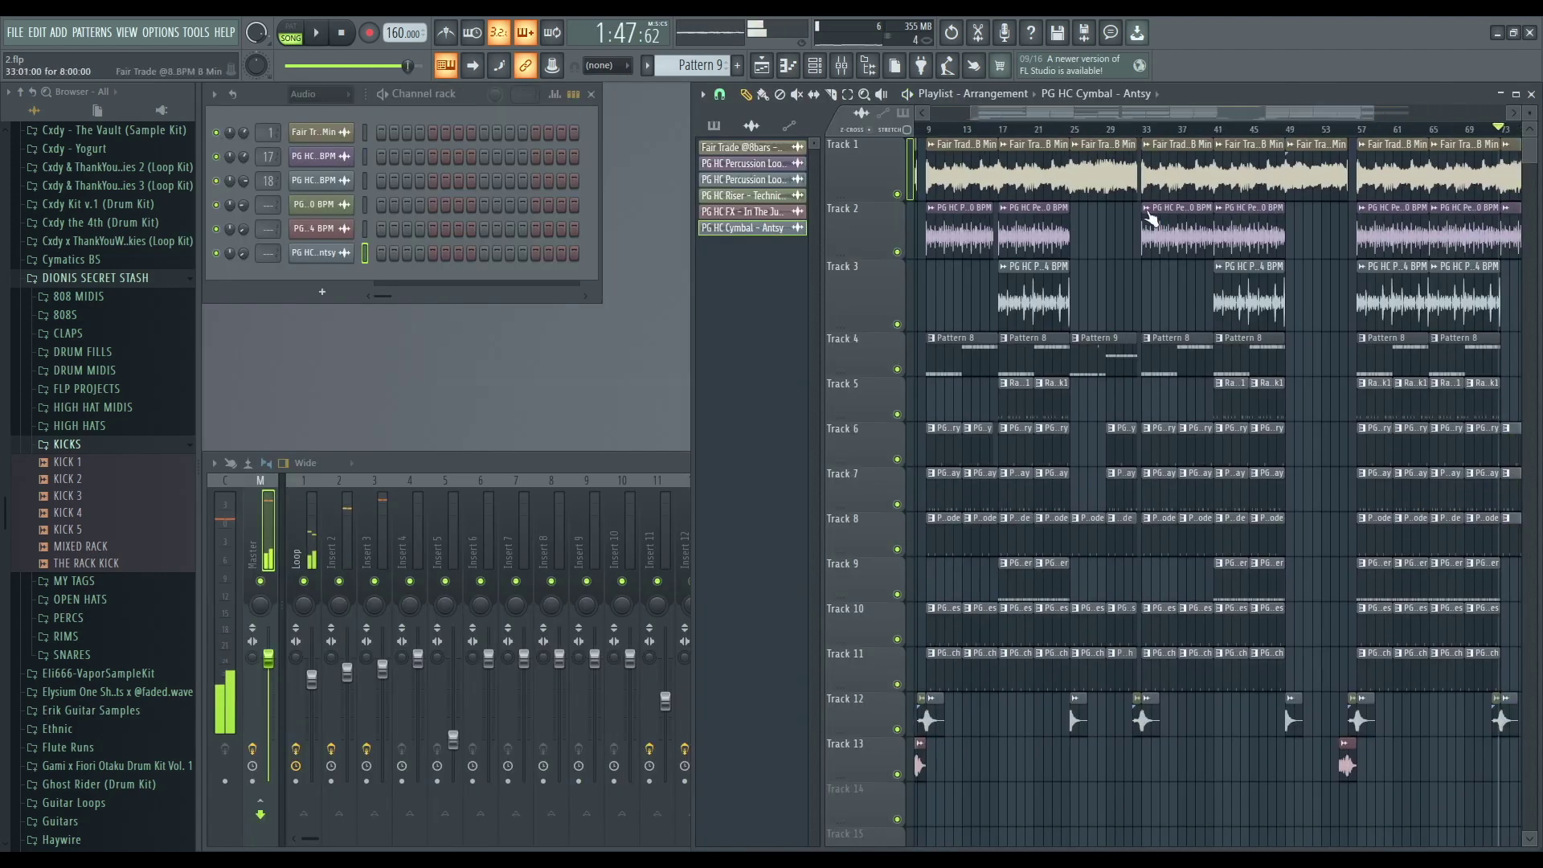
# Play the before version of the beat for comparison and close the Maximus window on the Master track.
pyautogui.press('F9')
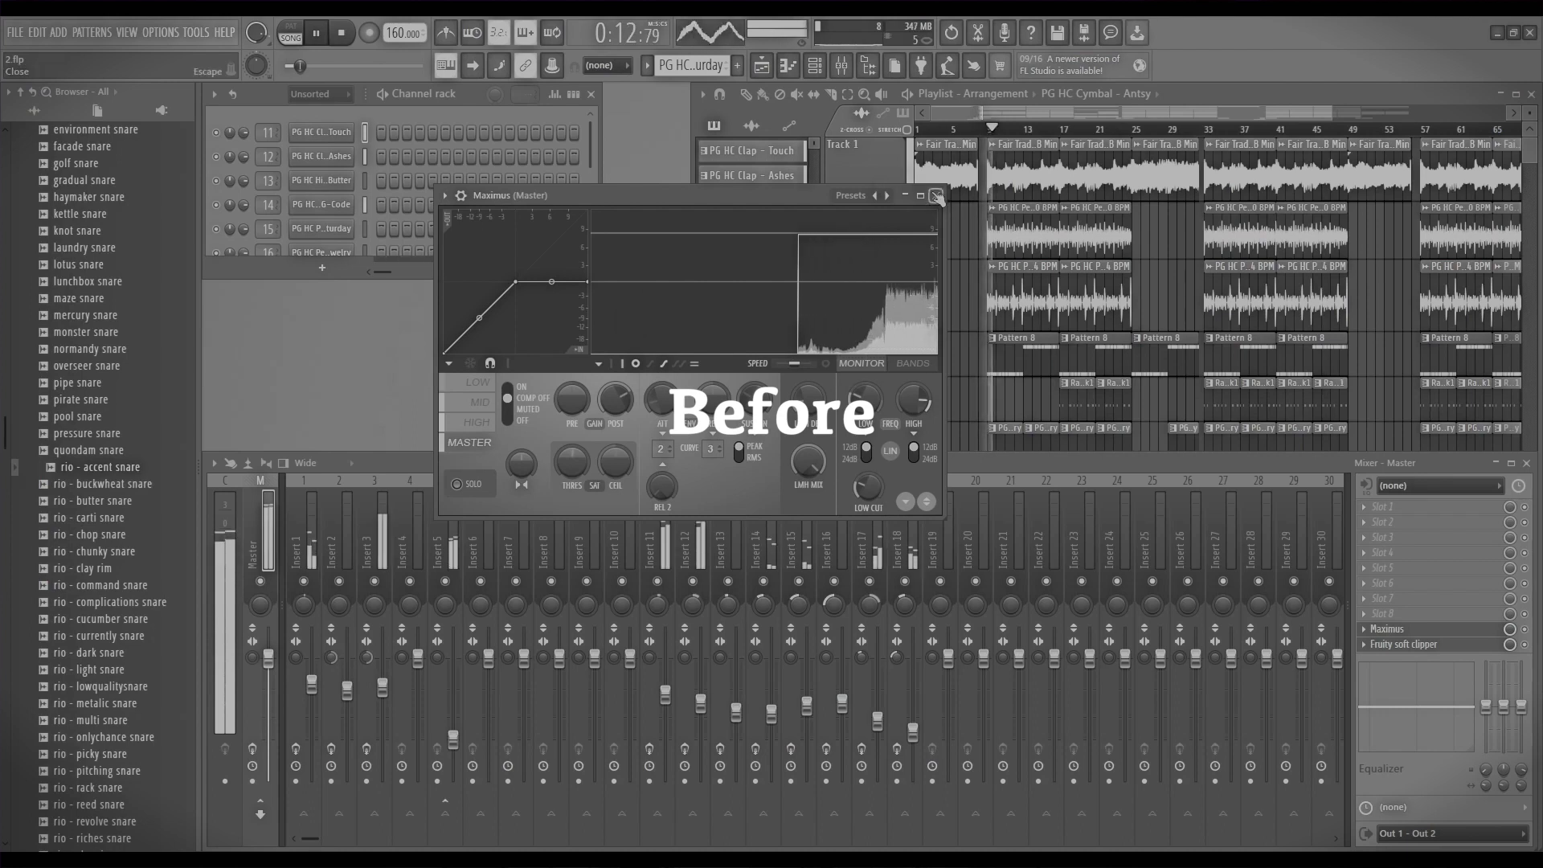
pyautogui.click(936, 195)
pyautogui.click(1056, 109)
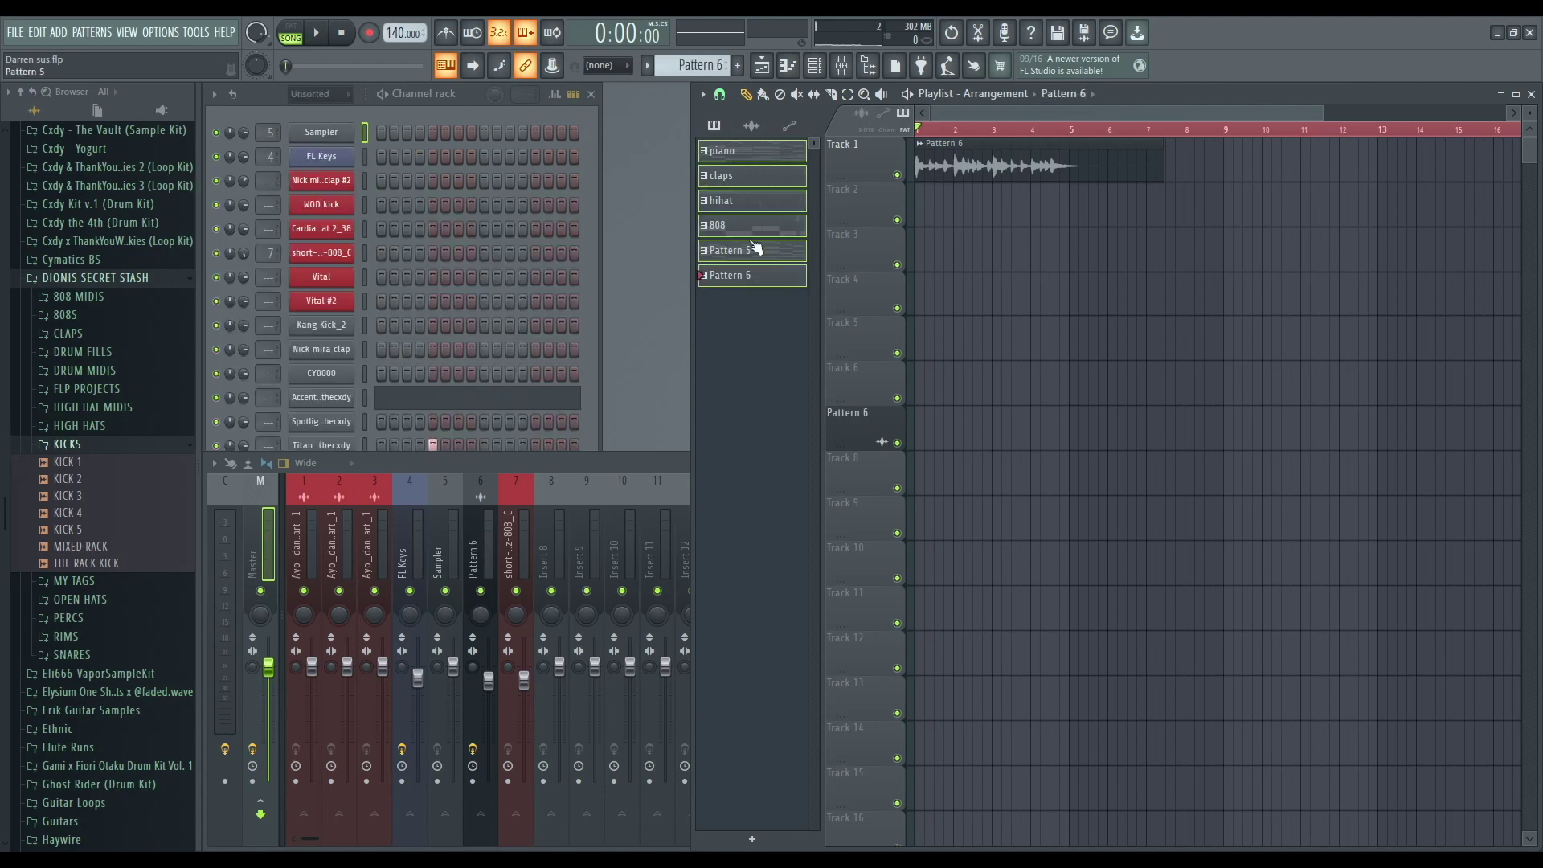
# Place the piano, claps, hihat, 808, Pattern 5 and Pattern 6 clips from playlist Track 3 down to Track 8 and audition them.
pyautogui.press('space')
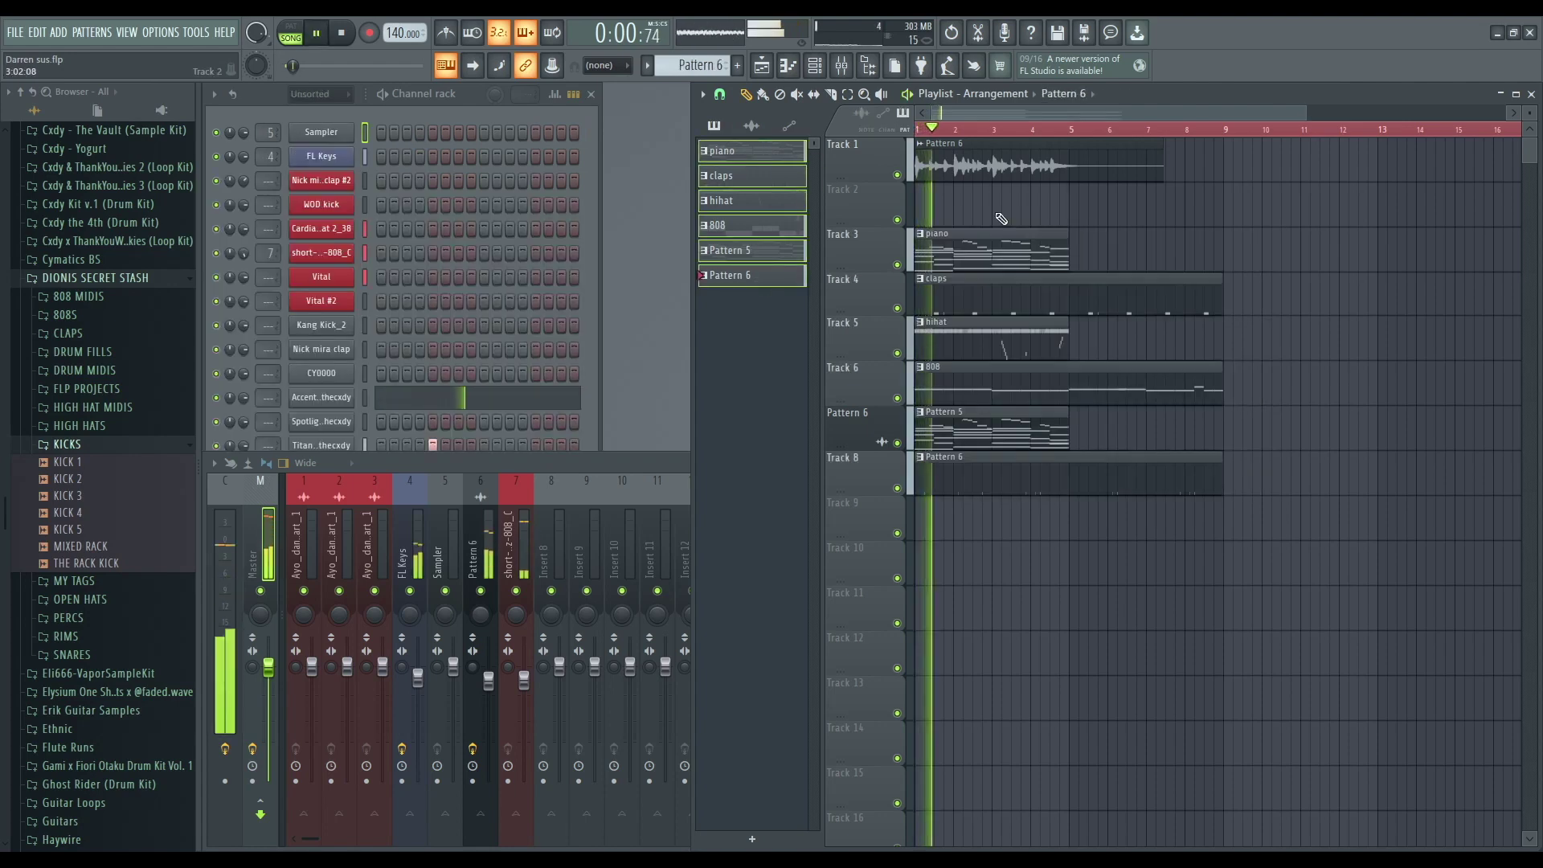
pyautogui.press('space')
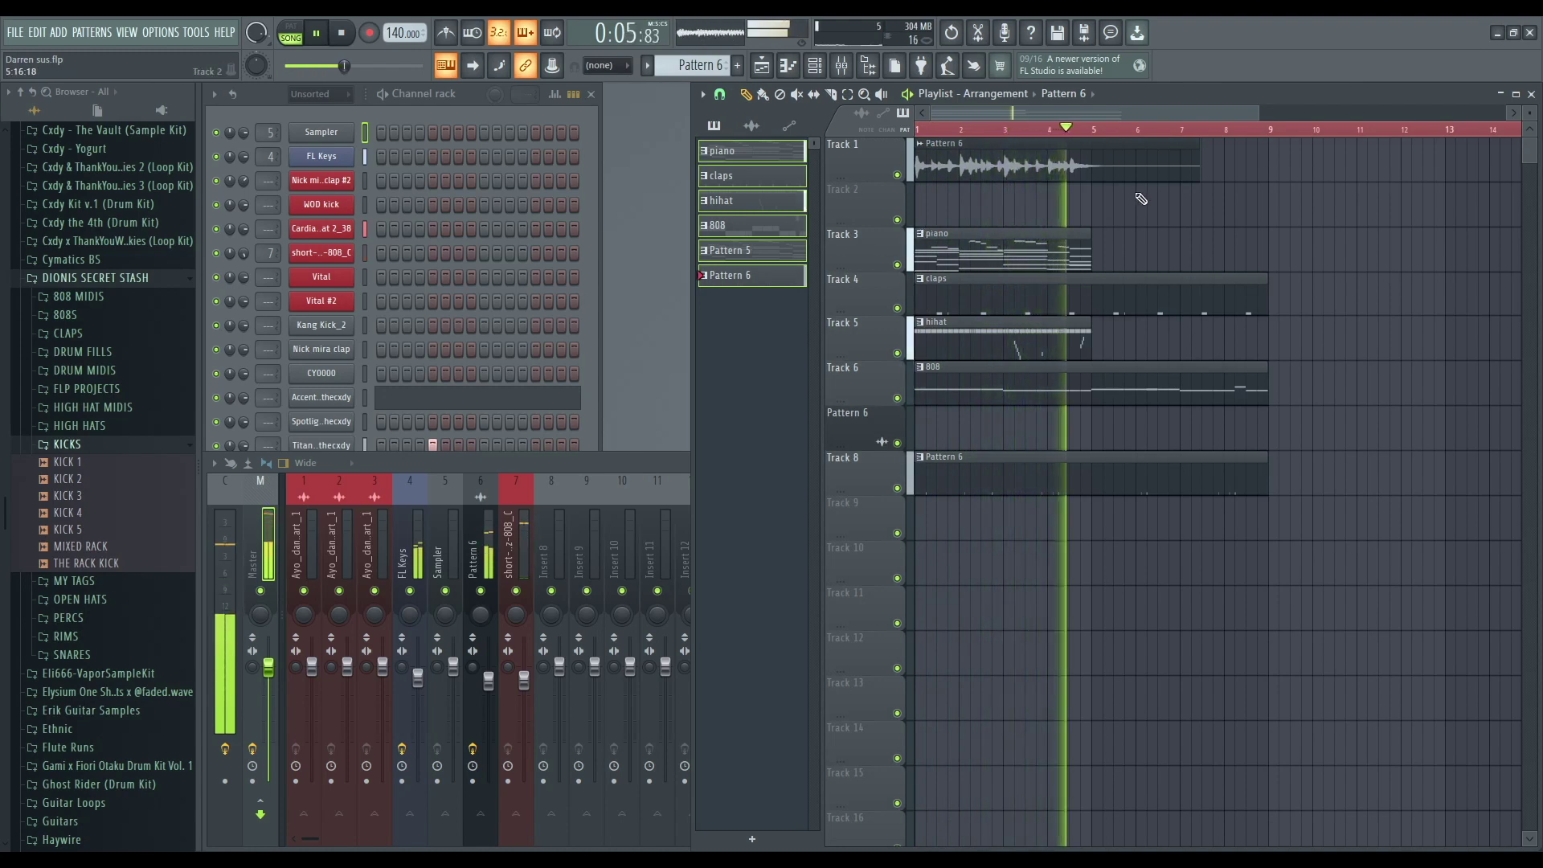
pyautogui.press('space')
pyautogui.click(751, 125)
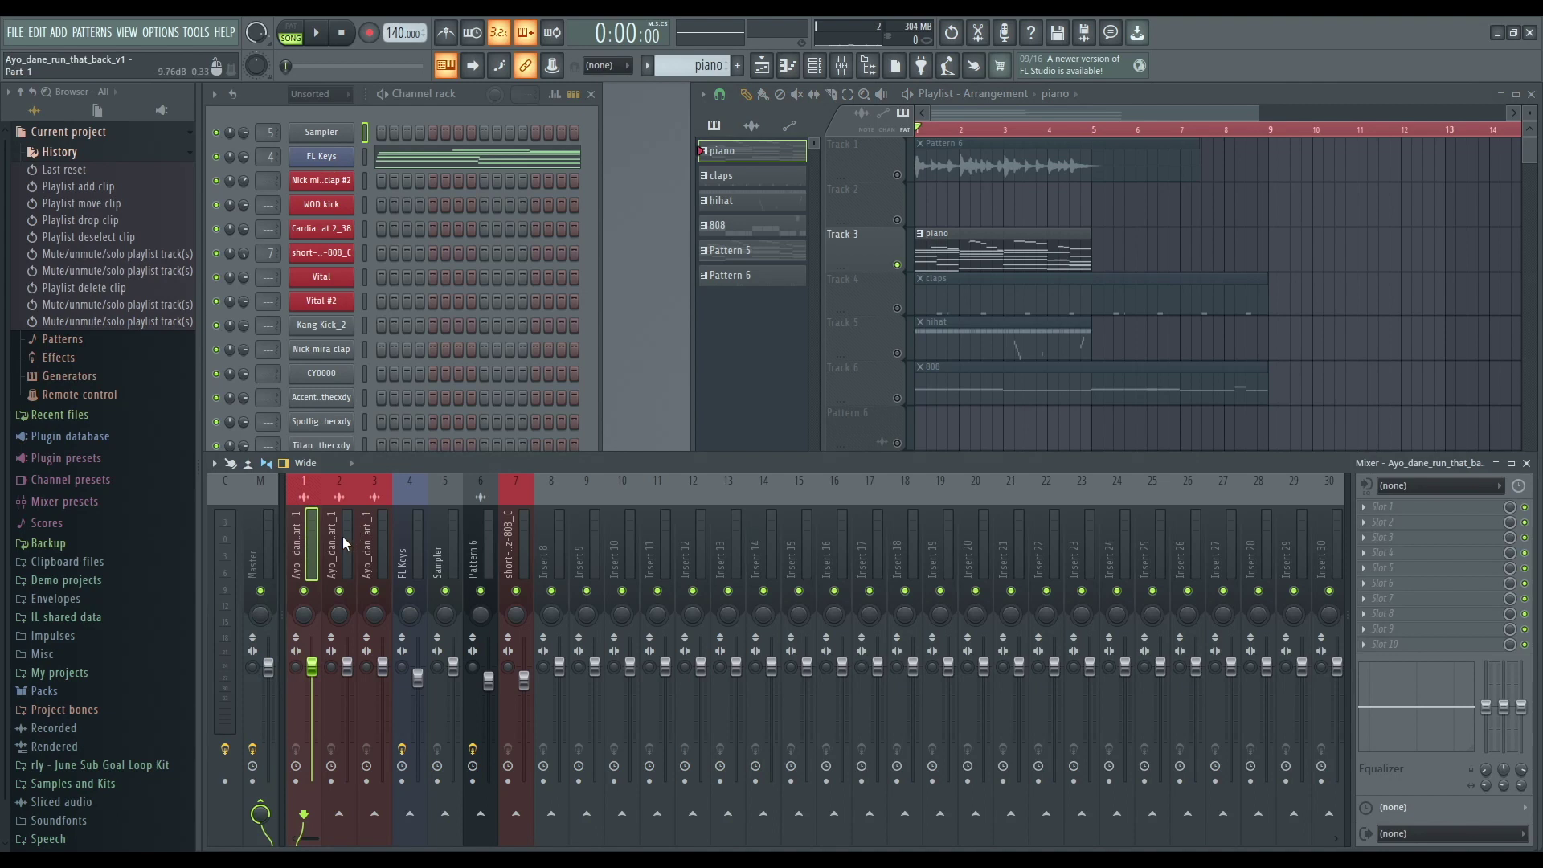
# Check the effect slots of mixer tracks 2 through 5, then select the piano pattern from its clip on playlist Track 2.
pyautogui.click(342, 537)
pyautogui.click(374, 539)
pyautogui.click(410, 538)
pyautogui.click(437, 539)
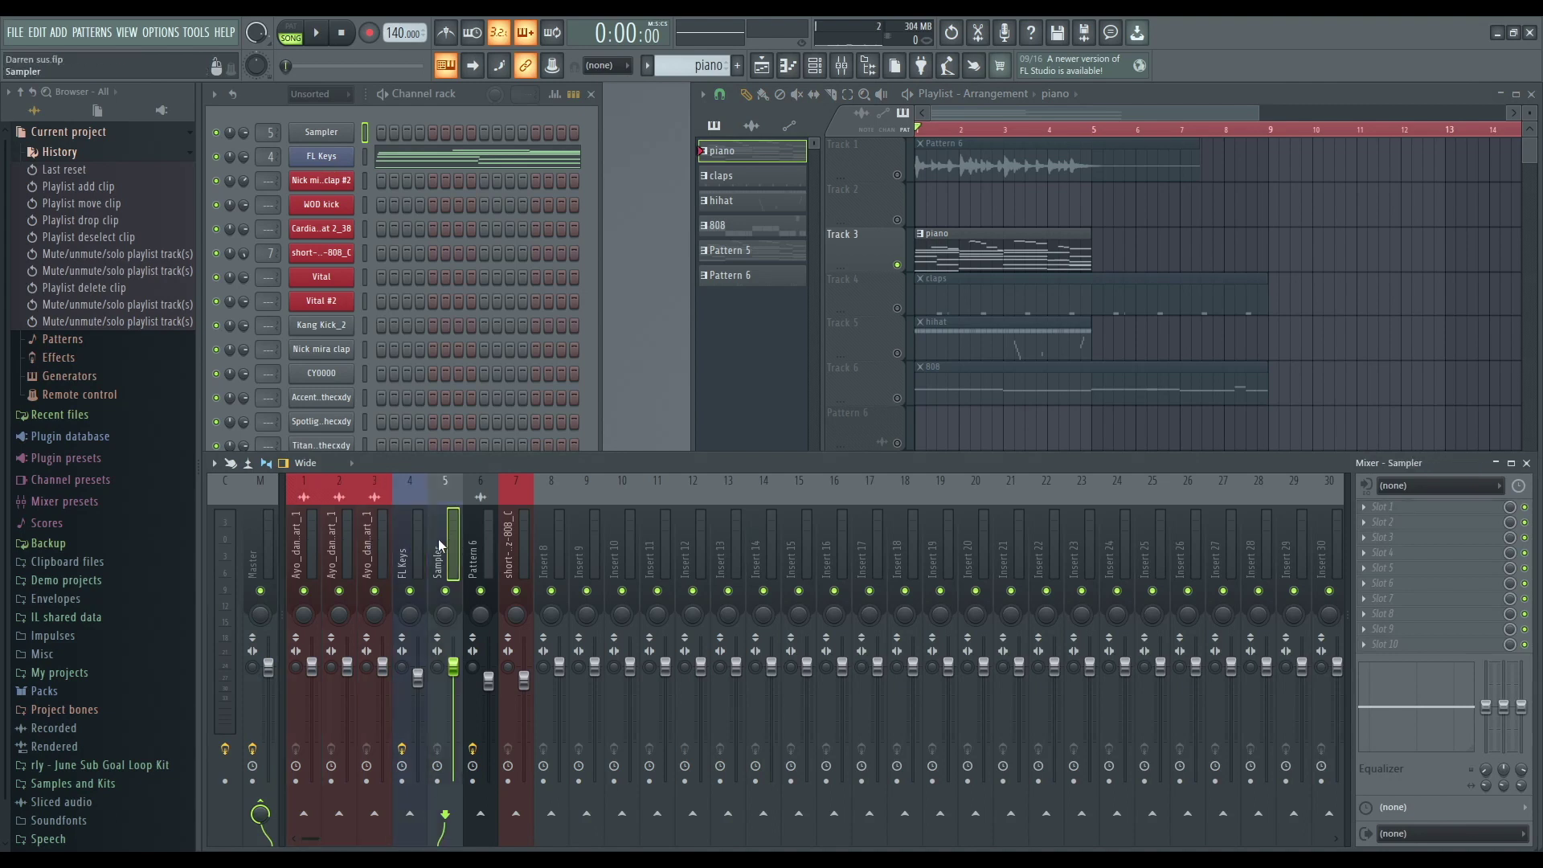
pyautogui.scroll(-6, 553, 549)
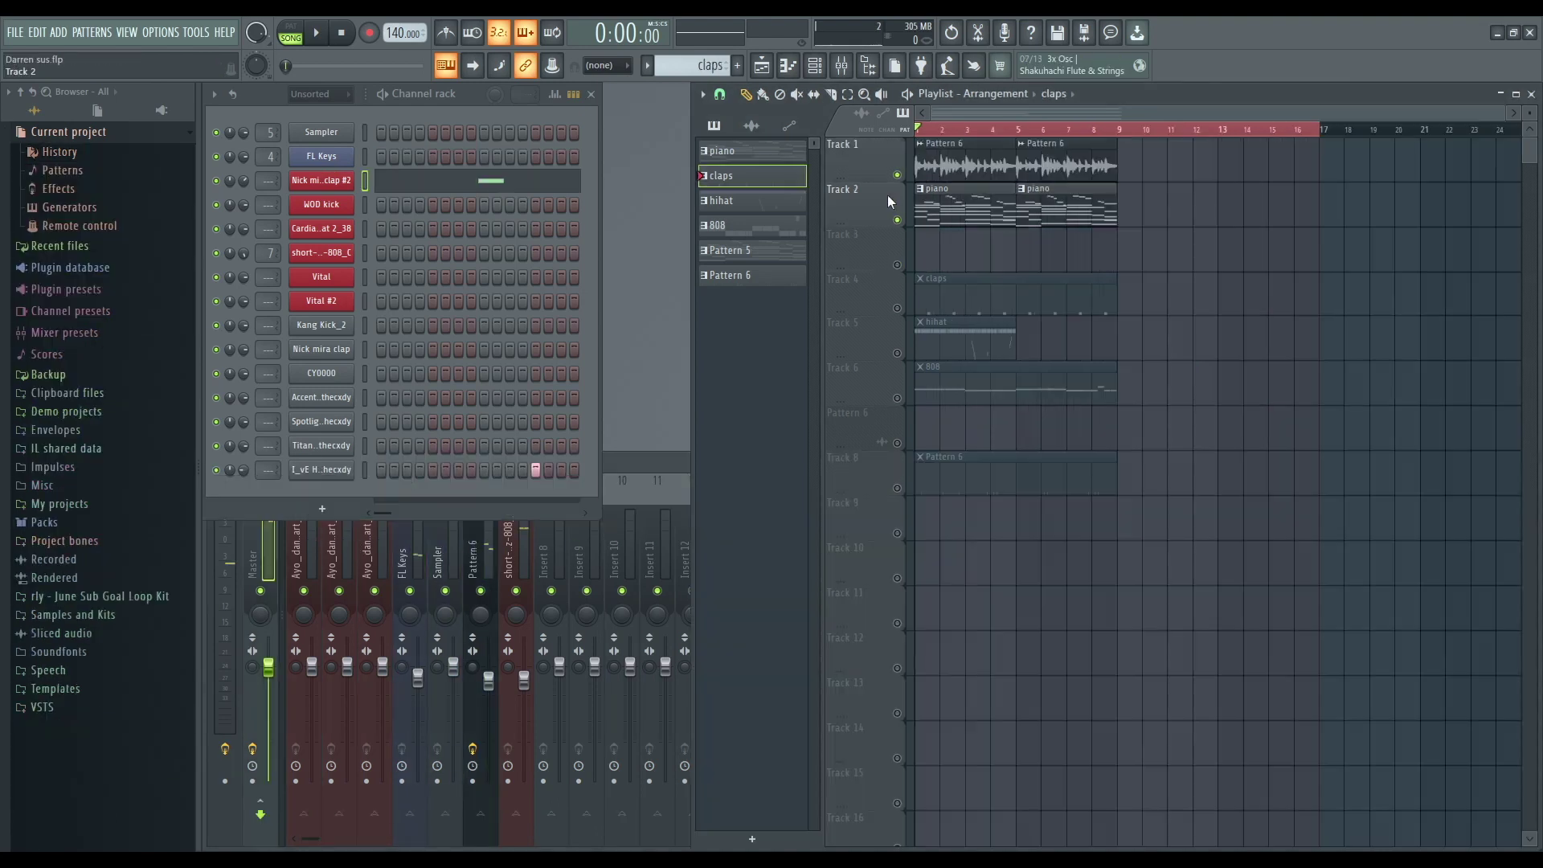
pyautogui.click(928, 198)
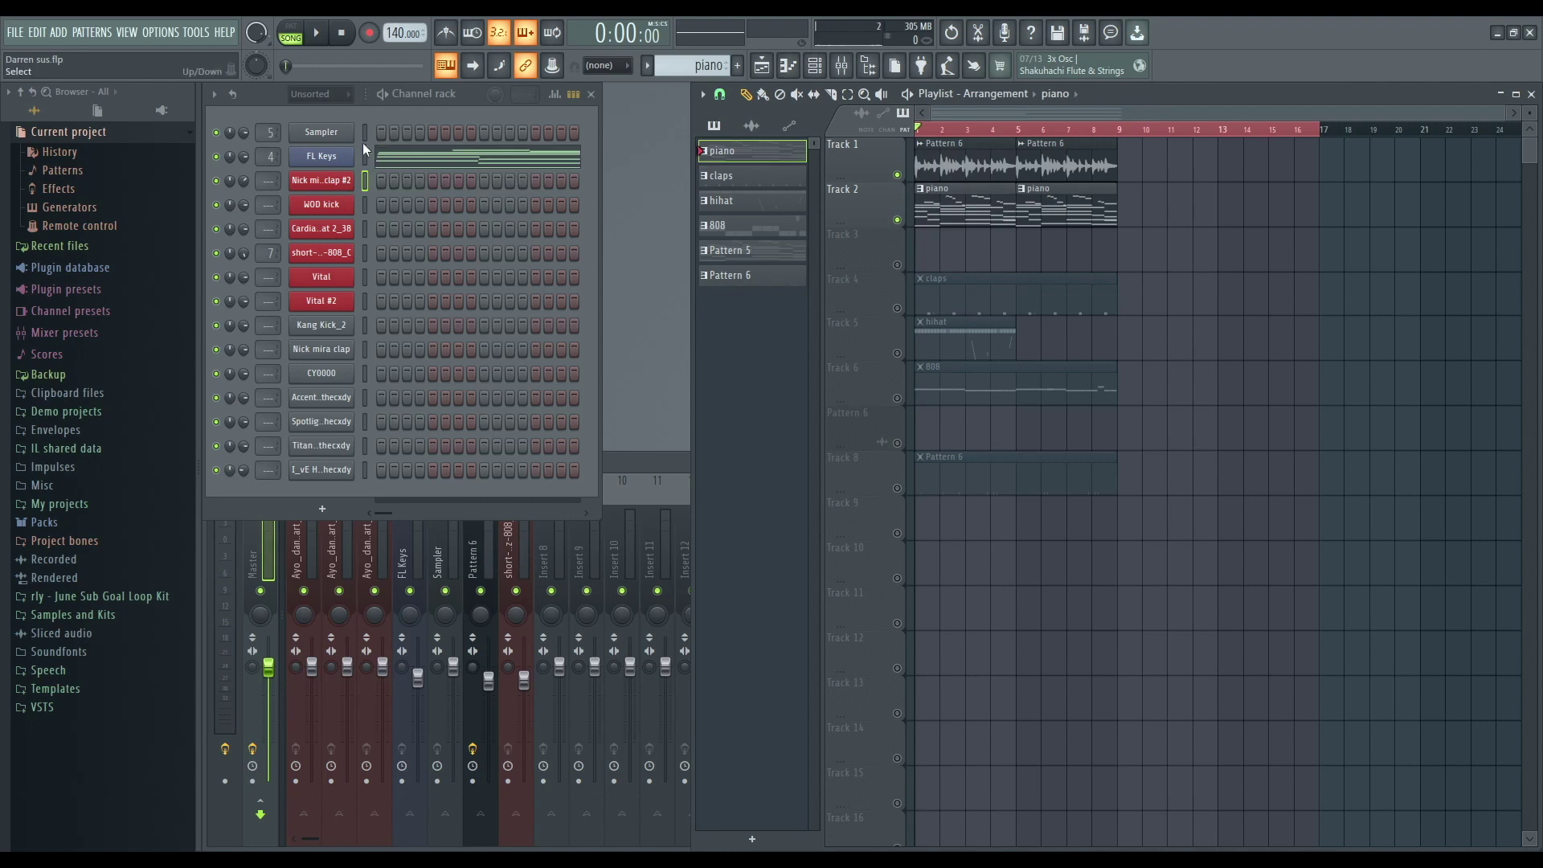
# Replace the FL Keys instrument with ElectraX64 and browse its WavSupply Roy Major Leviathan patches while the beat plays.
pyautogui.click(320, 156)
pyautogui.click(553, 398)
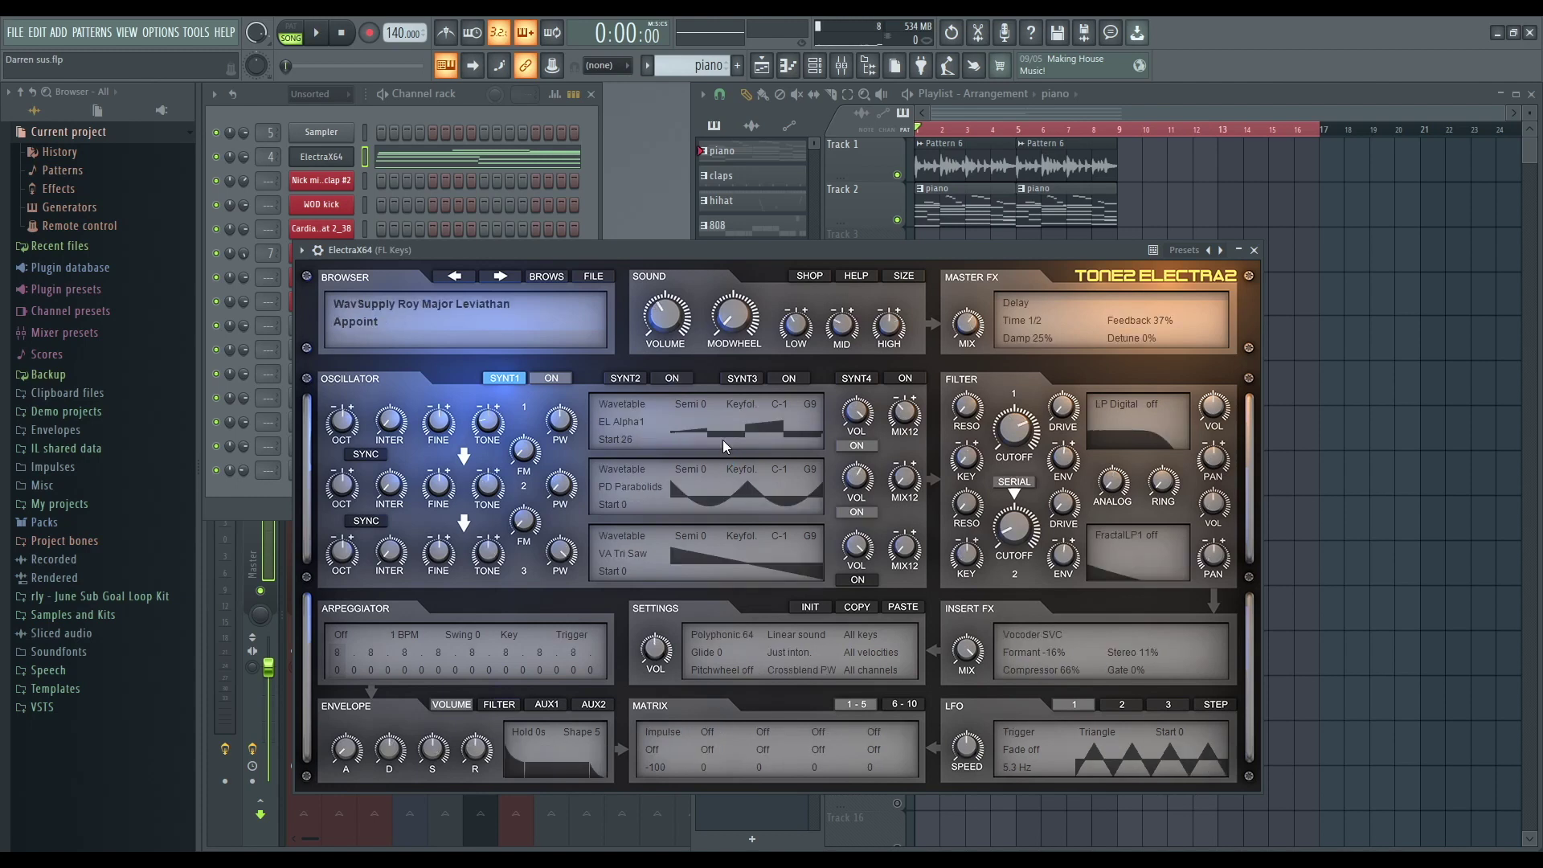
pyautogui.click(545, 277)
pyautogui.click(320, 32)
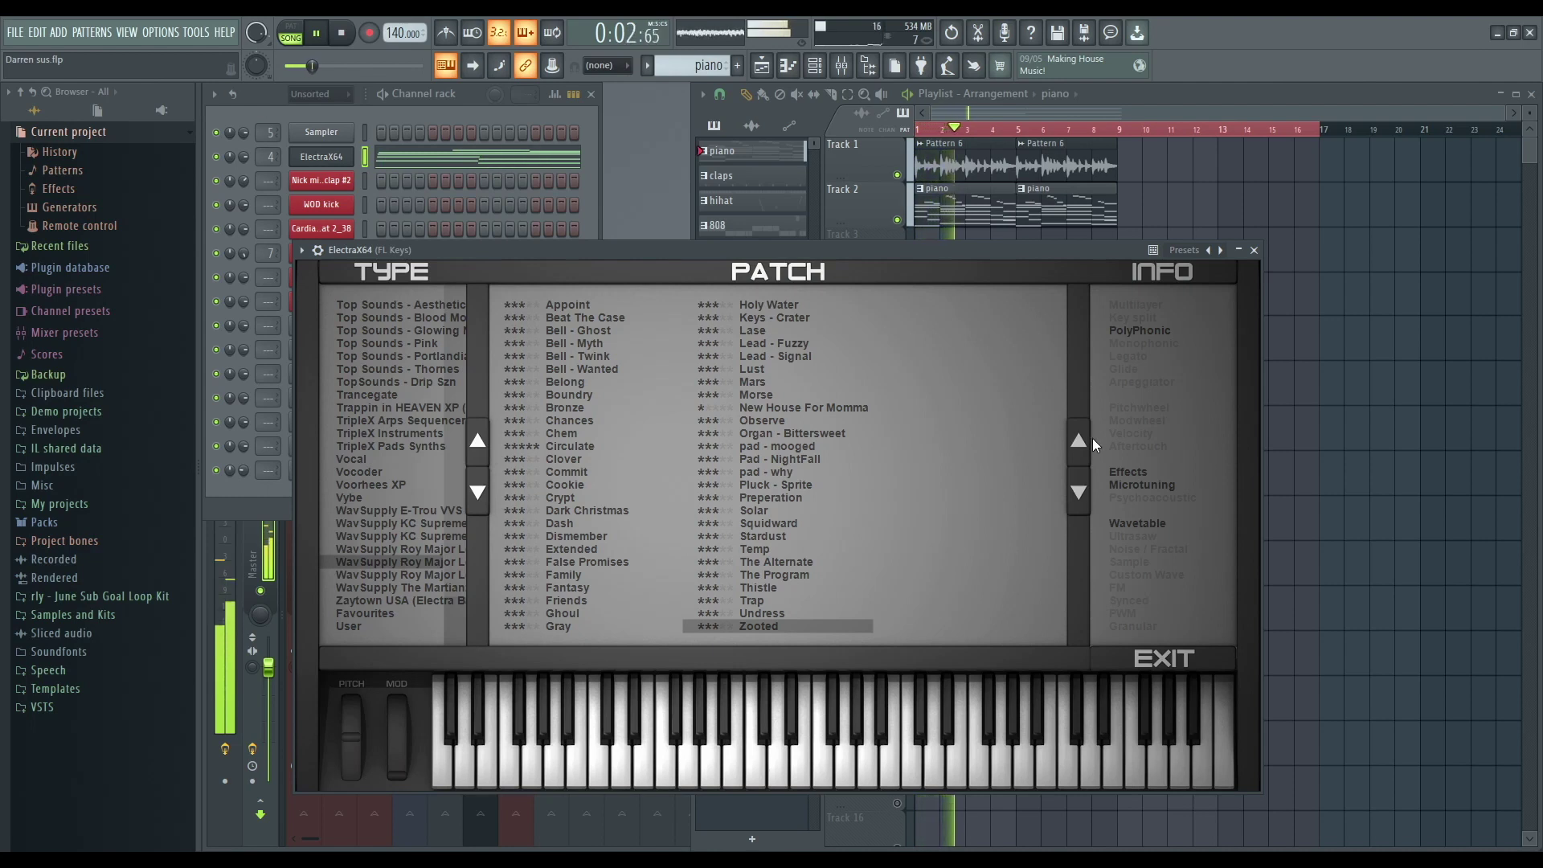
pyautogui.moveTo(844, 250); pyautogui.dragTo(860, 291)
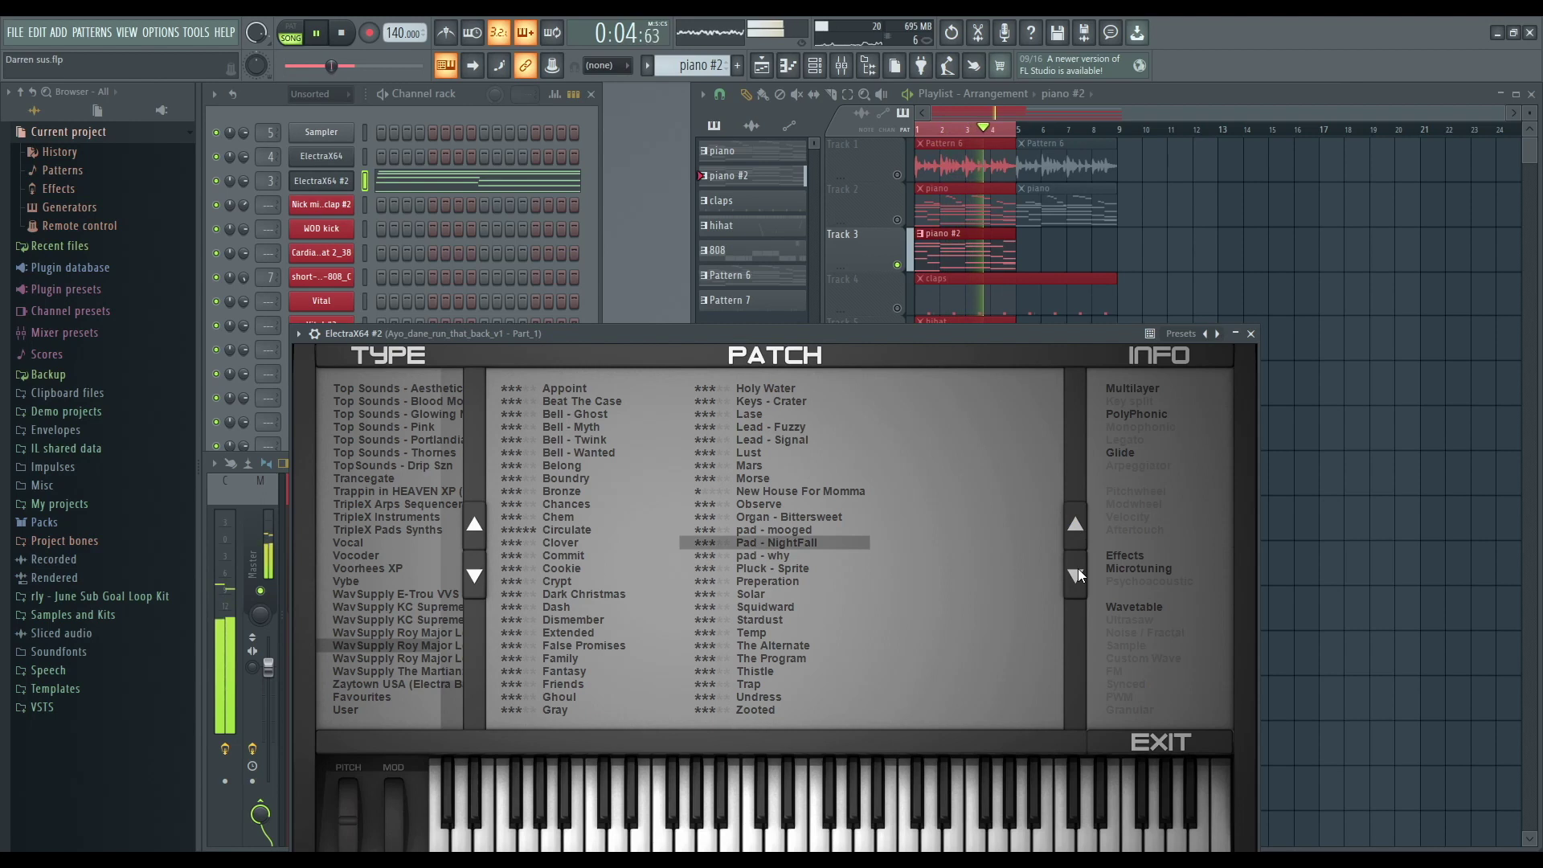
# Browse the Leviathan patches on ElectraX64 #2 during playback, close the instrument, and review the piano #2 notes in the piano roll.
pyautogui.click(1076, 570)
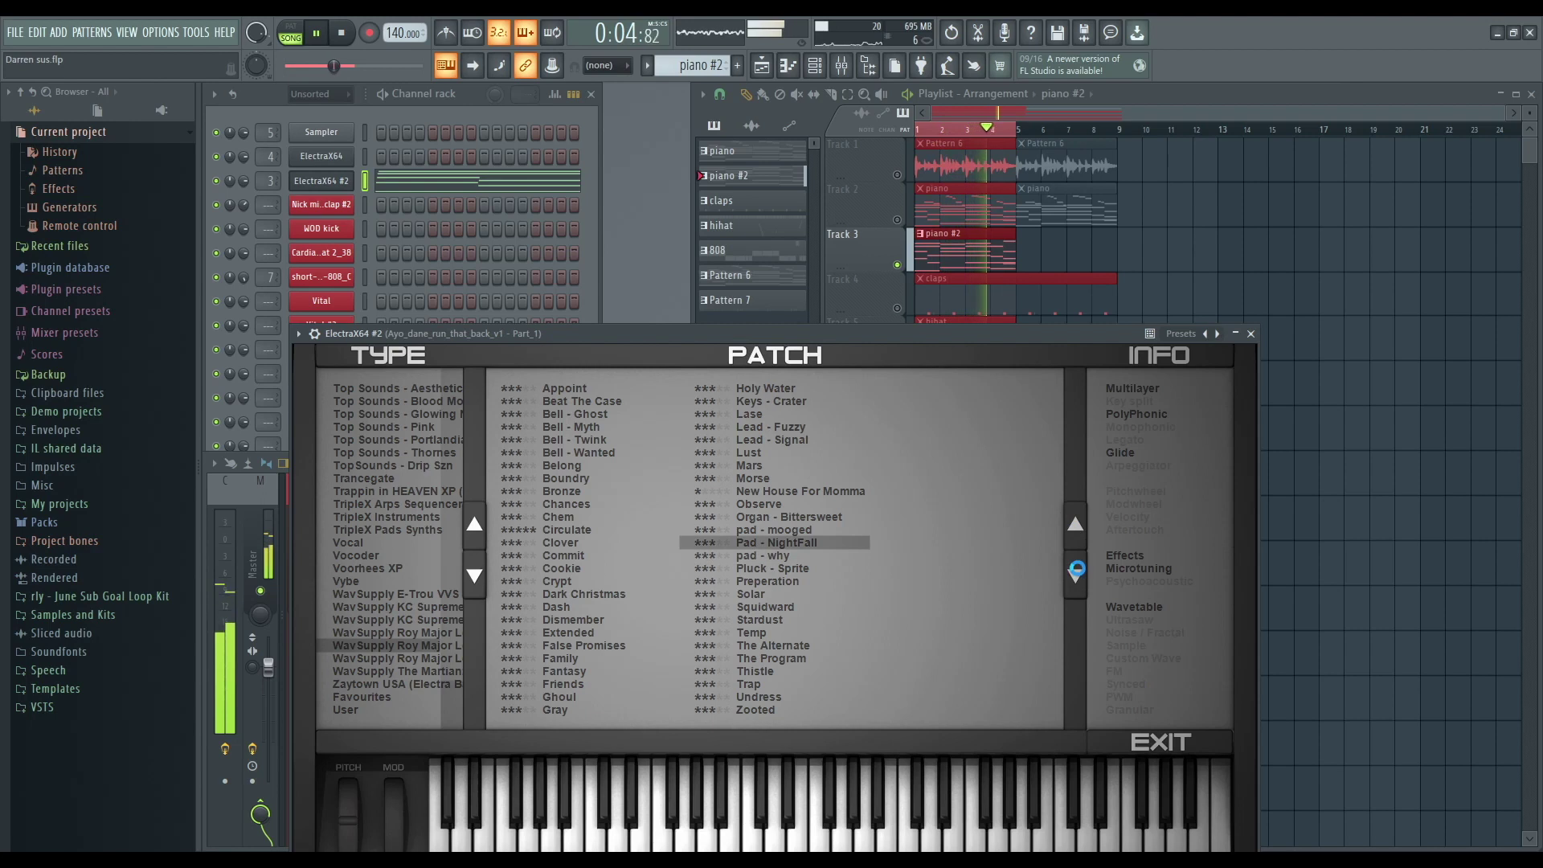
pyautogui.click(1250, 334)
pyautogui.press('space')
pyautogui.doubleClick(984, 253)
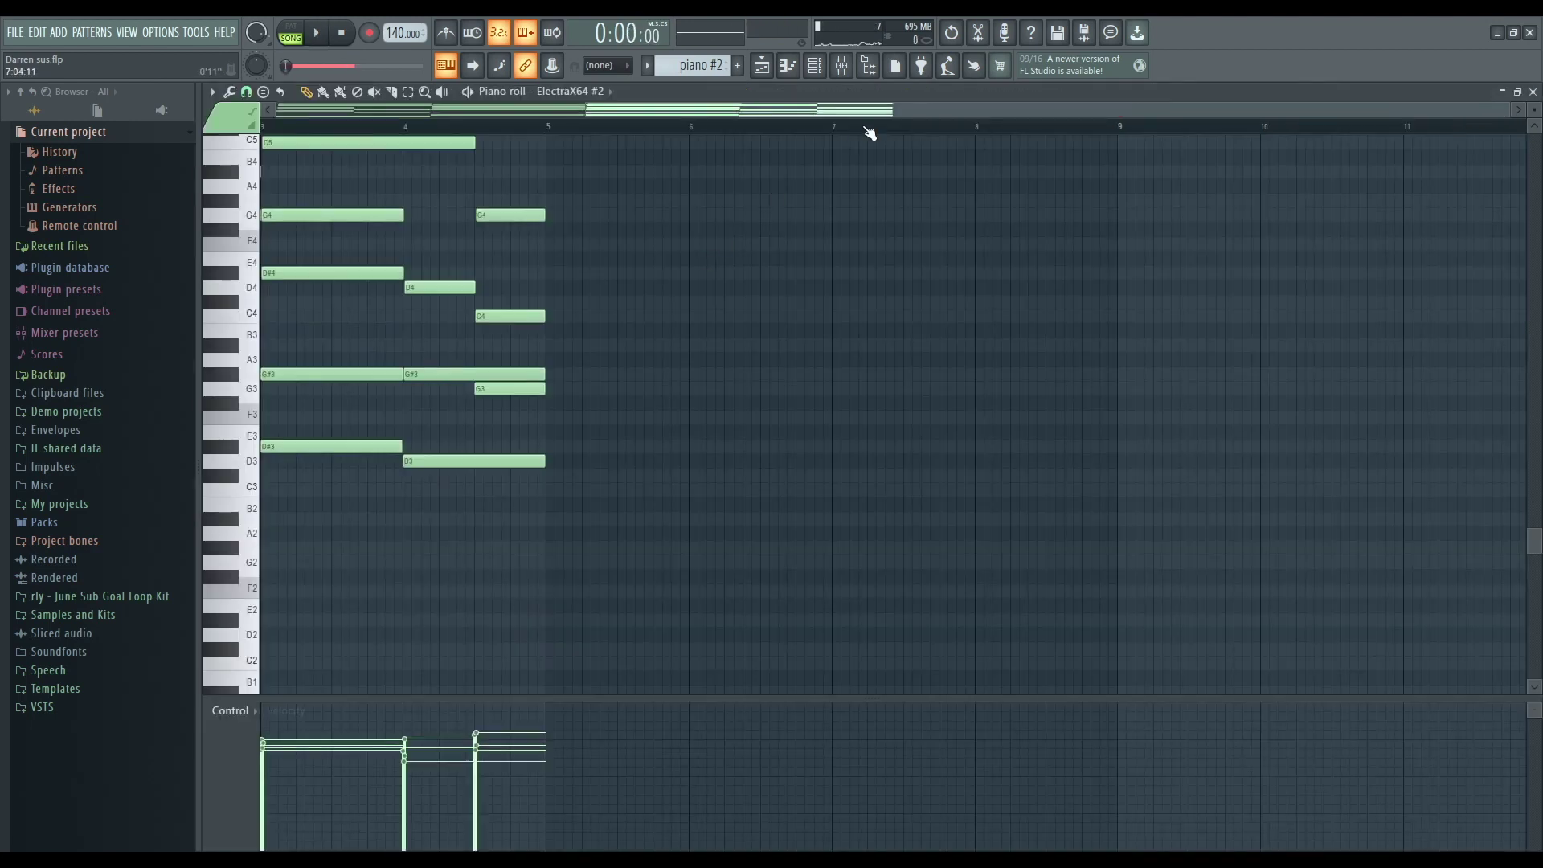
pyautogui.click(1533, 92)
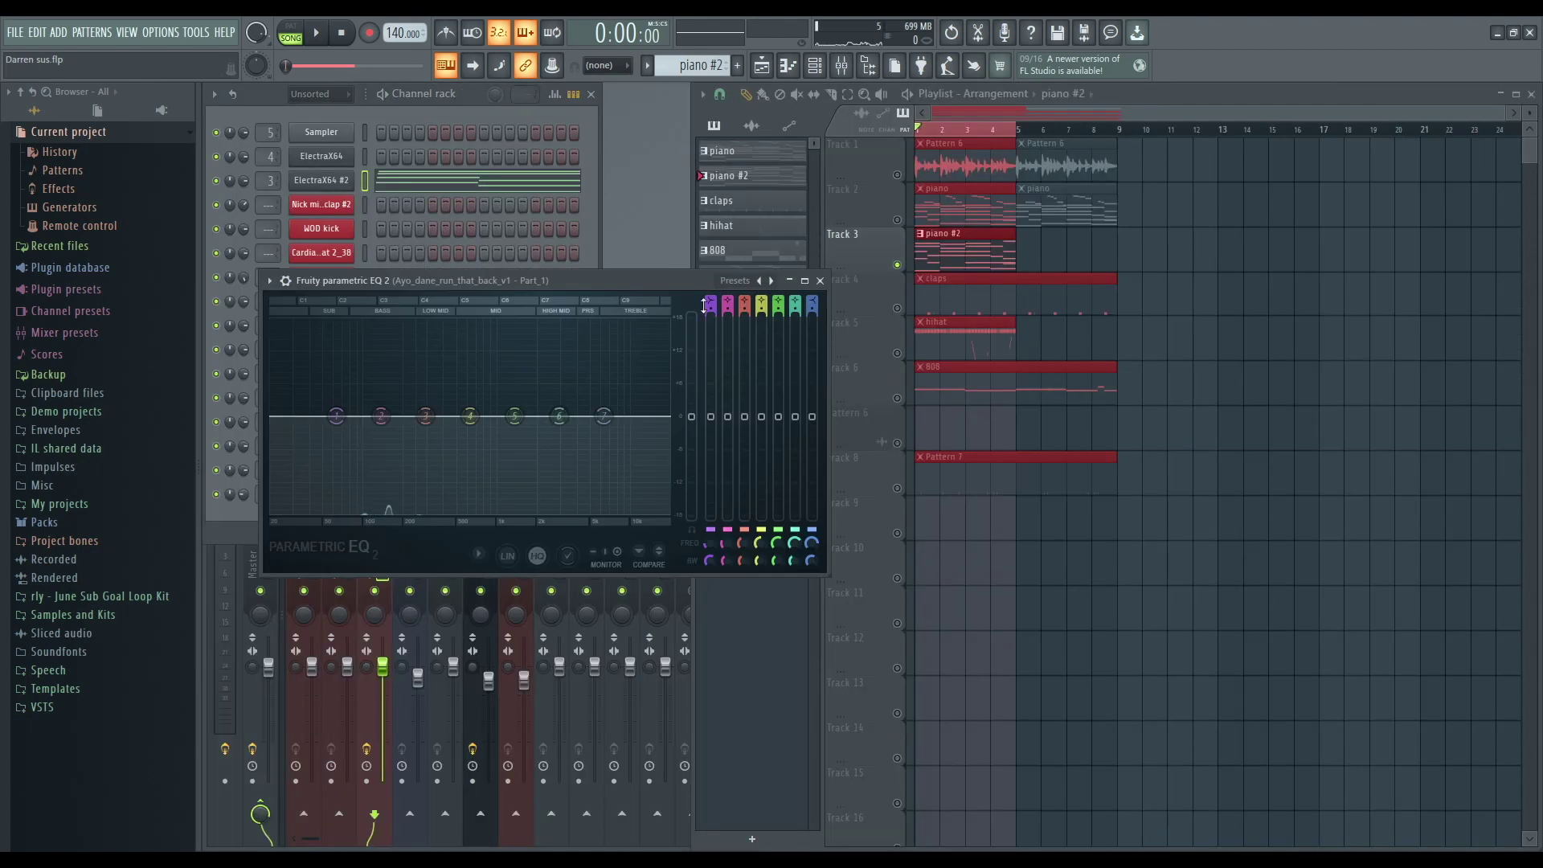
# Set band 1 of the Parametric EQ 2 on mixer track 3 to a steep high pass at about 99 Hz and audition it.
pyautogui.moveTo(709, 302); pyautogui.dragTo(709, 322)
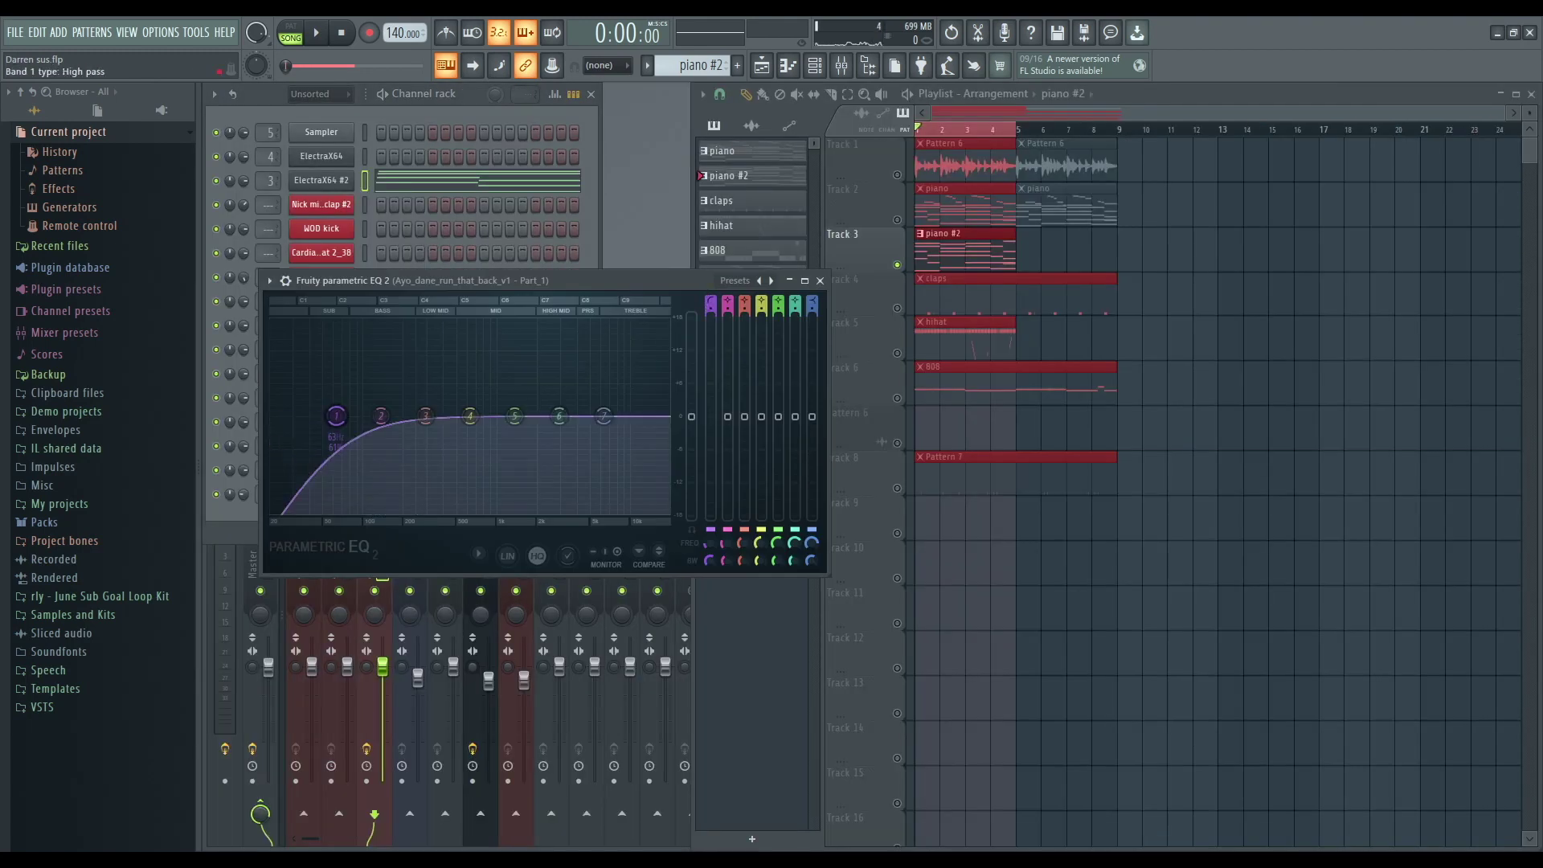
pyautogui.moveTo(336, 416); pyautogui.dragTo(356, 416)
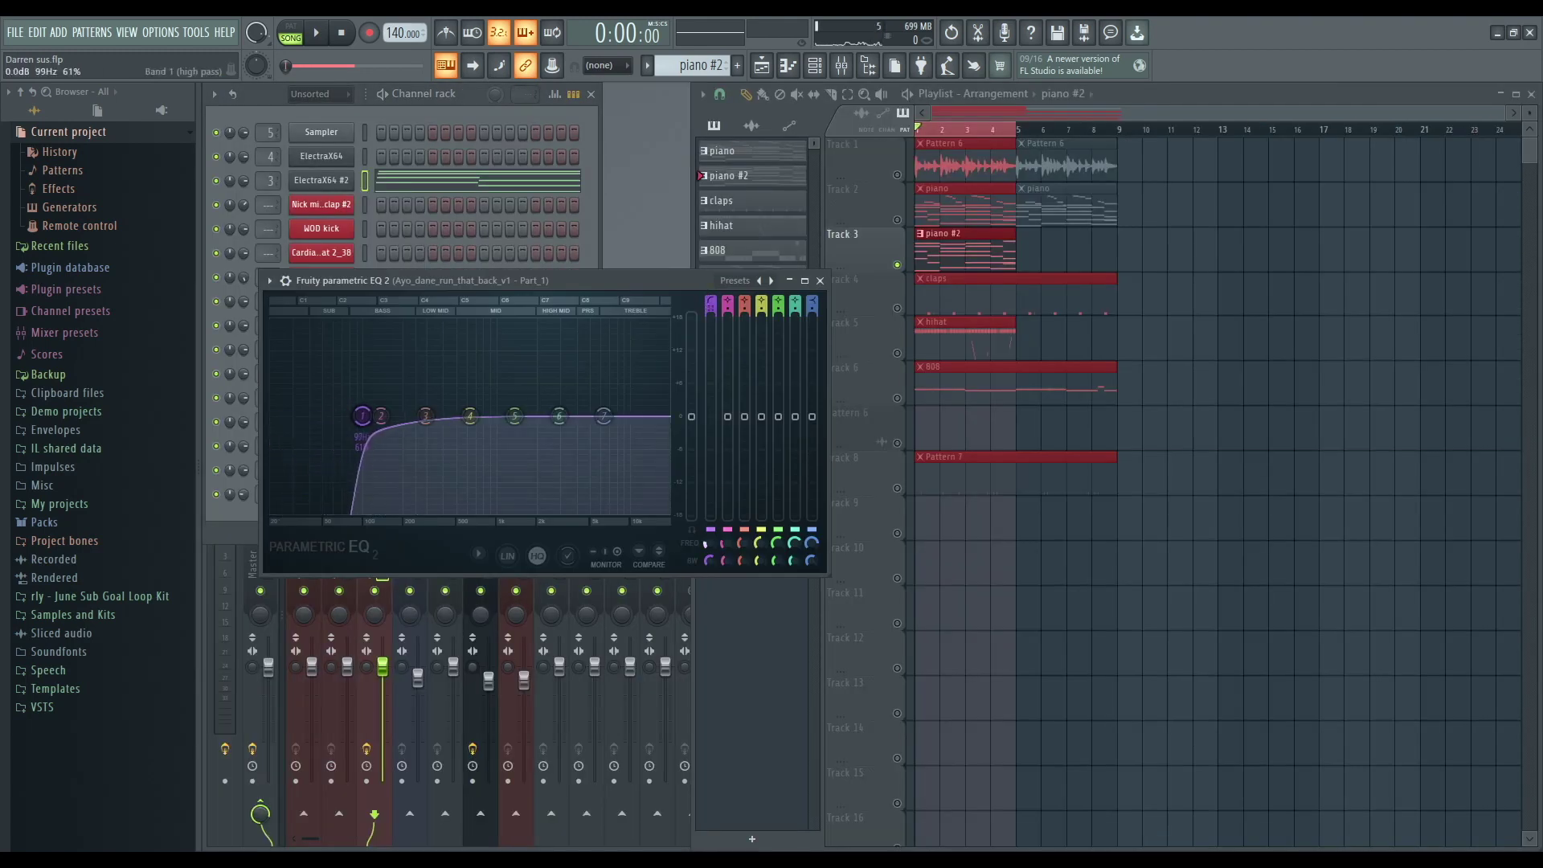
pyautogui.press('space')
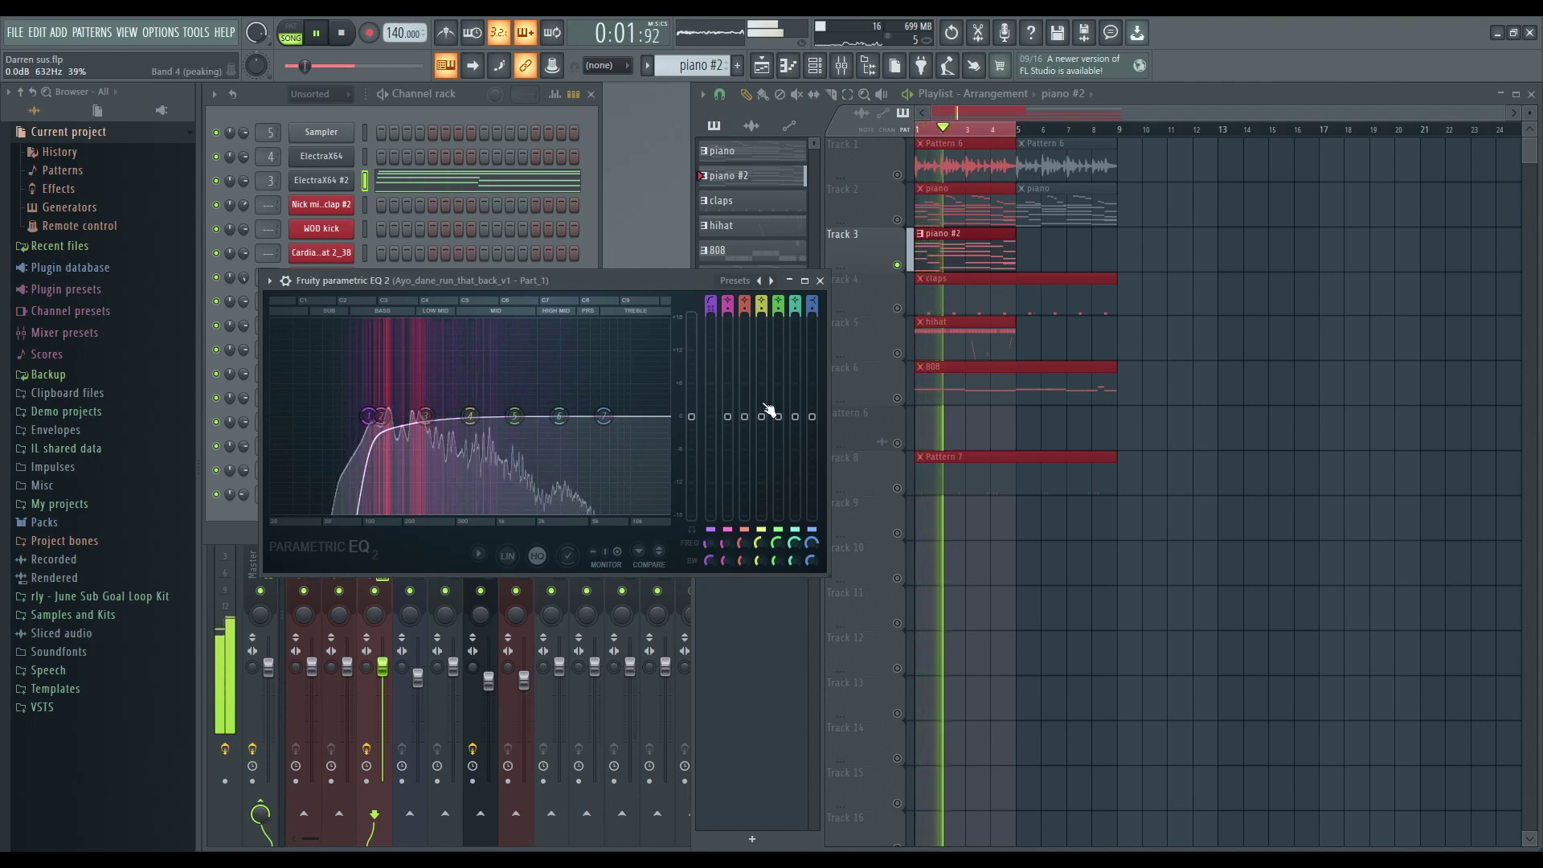
pyautogui.click(820, 280)
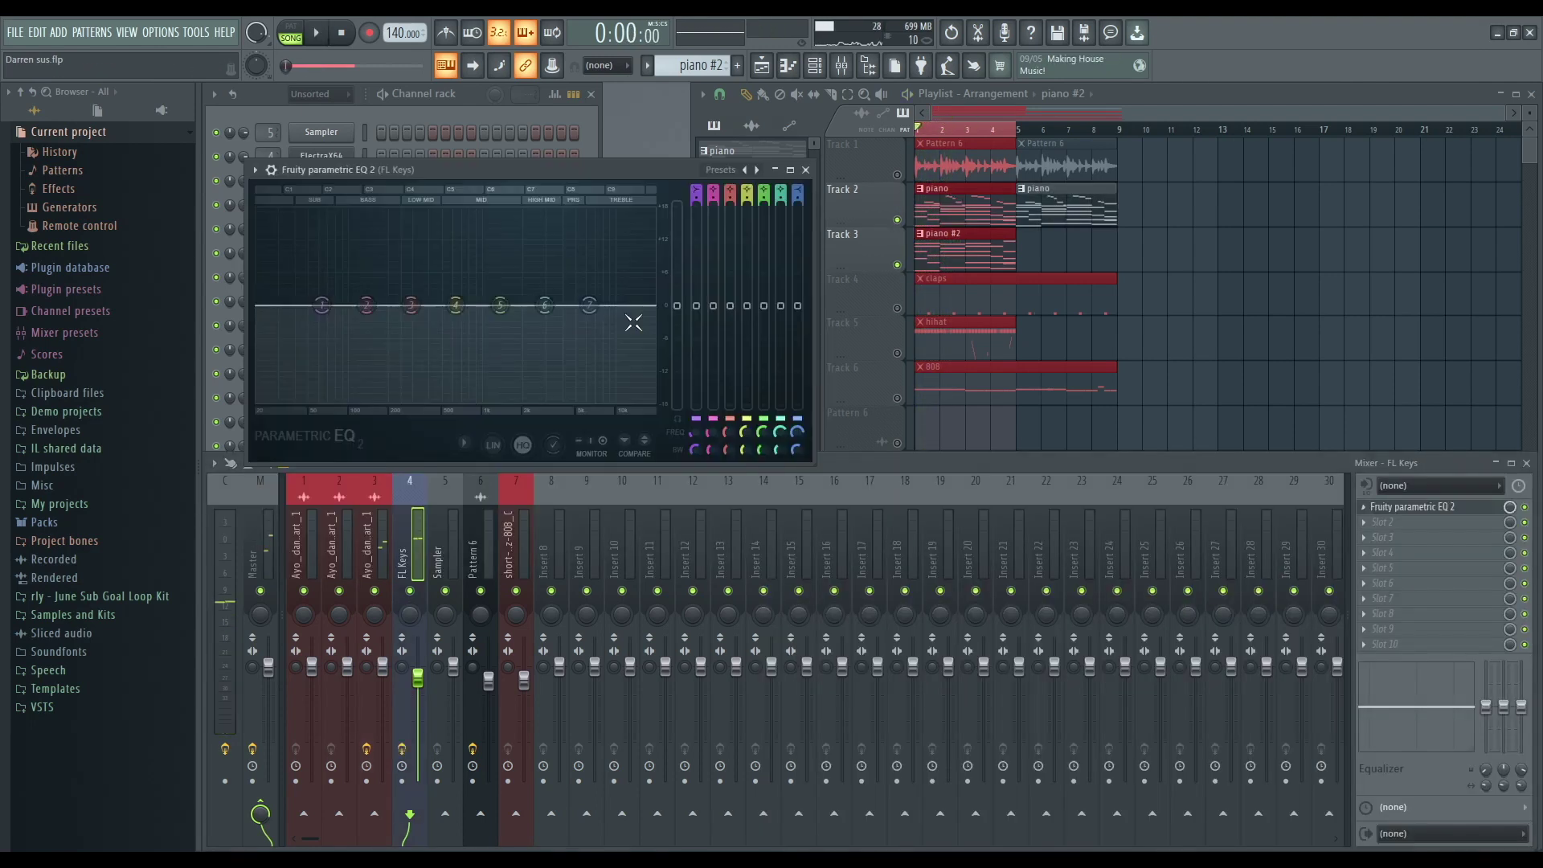
# Set band 1 of the Parametric EQ 2 on the FL Keys mixer track to a high pass at about 112 Hz during playback.
pyautogui.press('space')
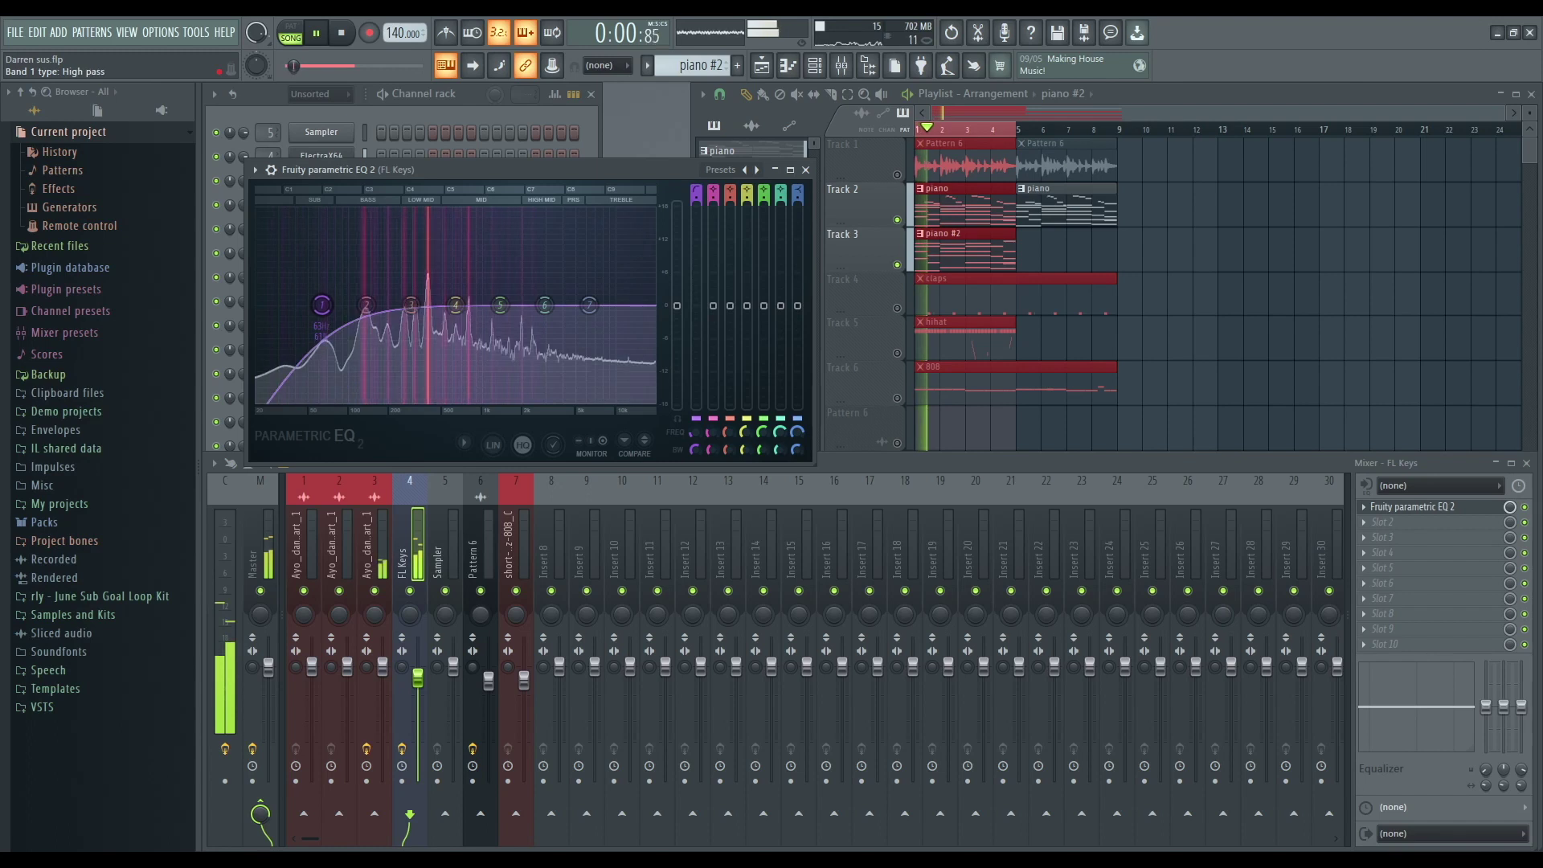
pyautogui.moveTo(321, 306); pyautogui.dragTo(353, 306)
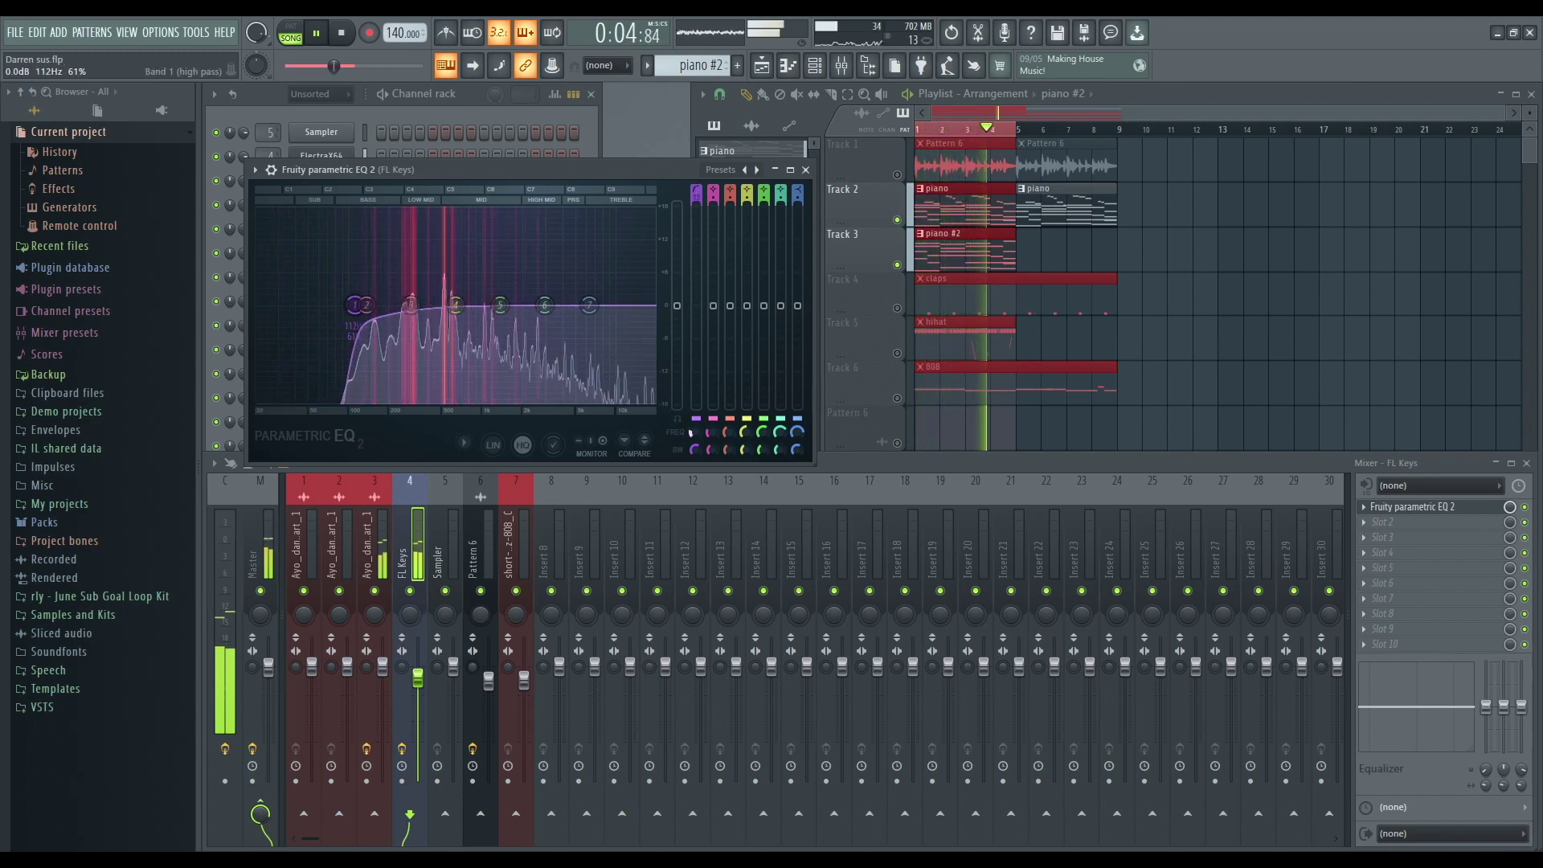
pyautogui.click(805, 170)
pyautogui.press('space')
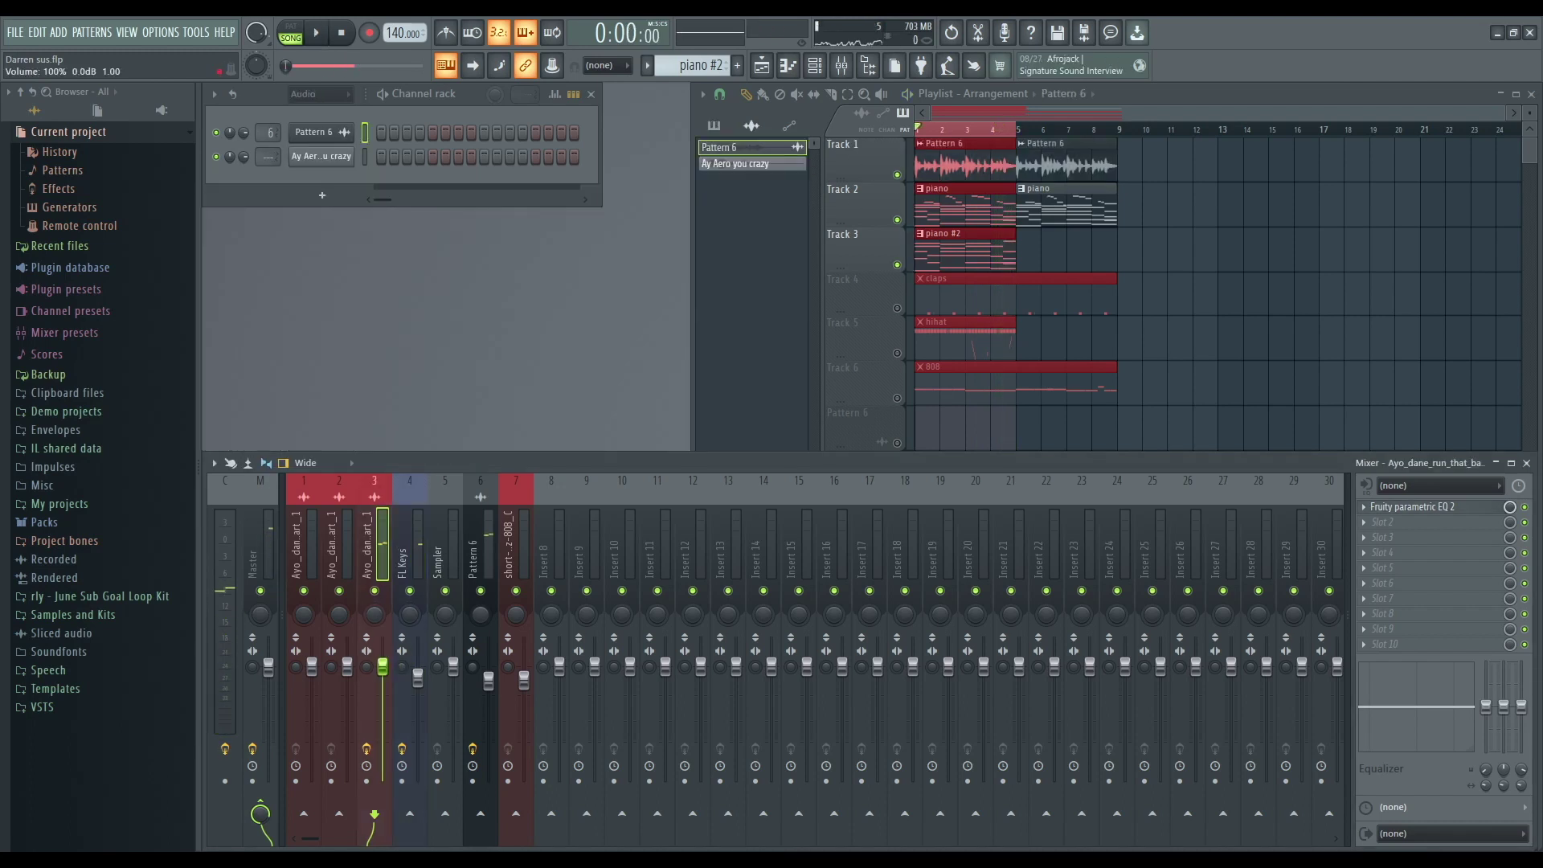
# Lower mixer track 3's volume, then route tracks 3, 4 and 6 to Insert 8 instead of the Master with Insert 8 at 89% volume.
pyautogui.moveTo(383, 667); pyautogui.dragTo(383, 678)
pyautogui.click(547, 539)
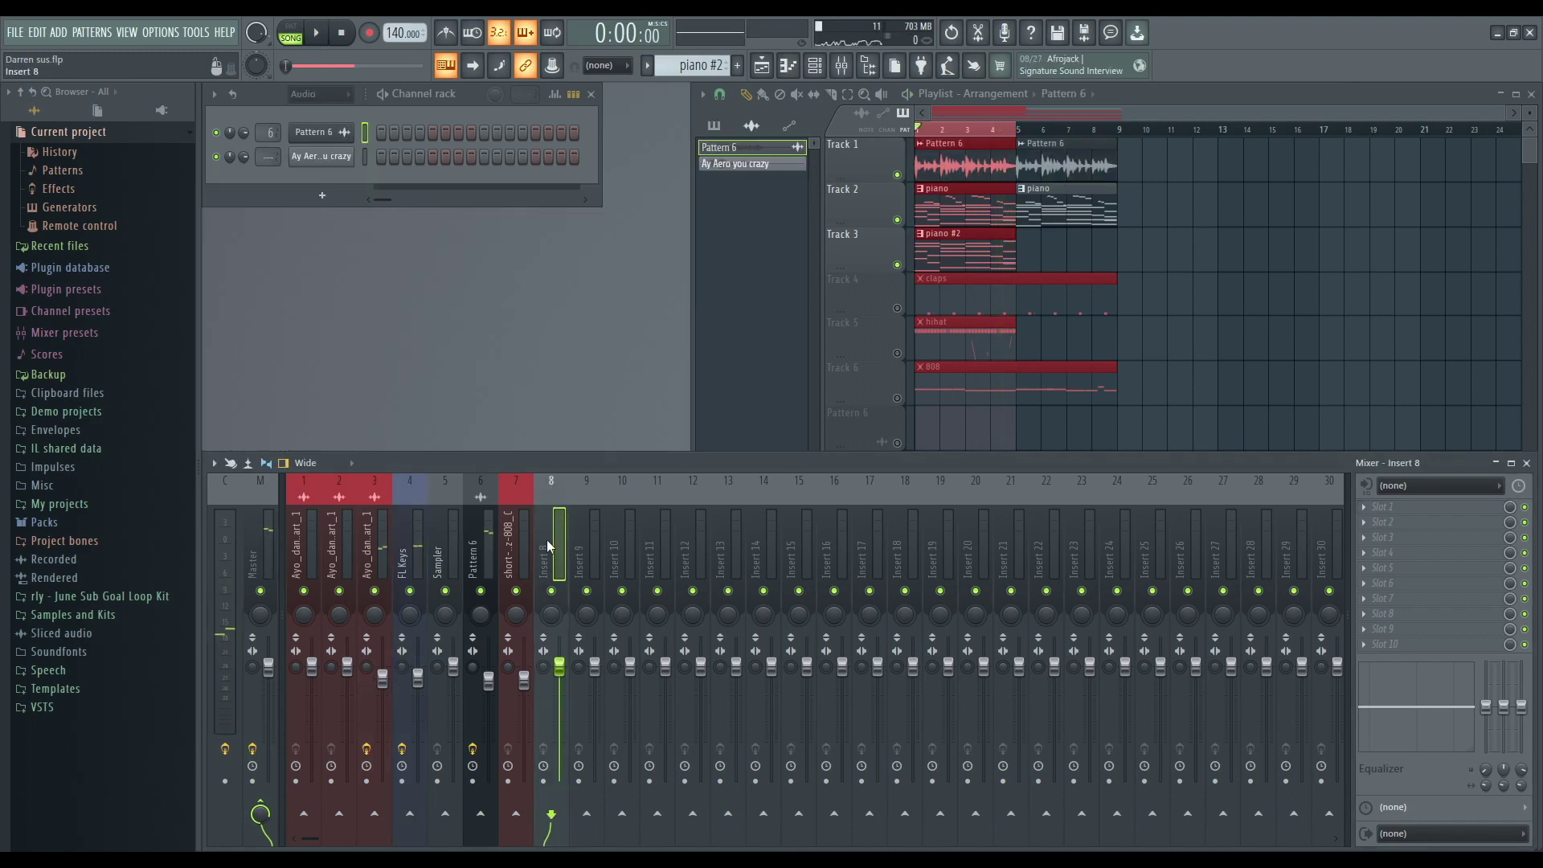
pyautogui.click(390, 549)
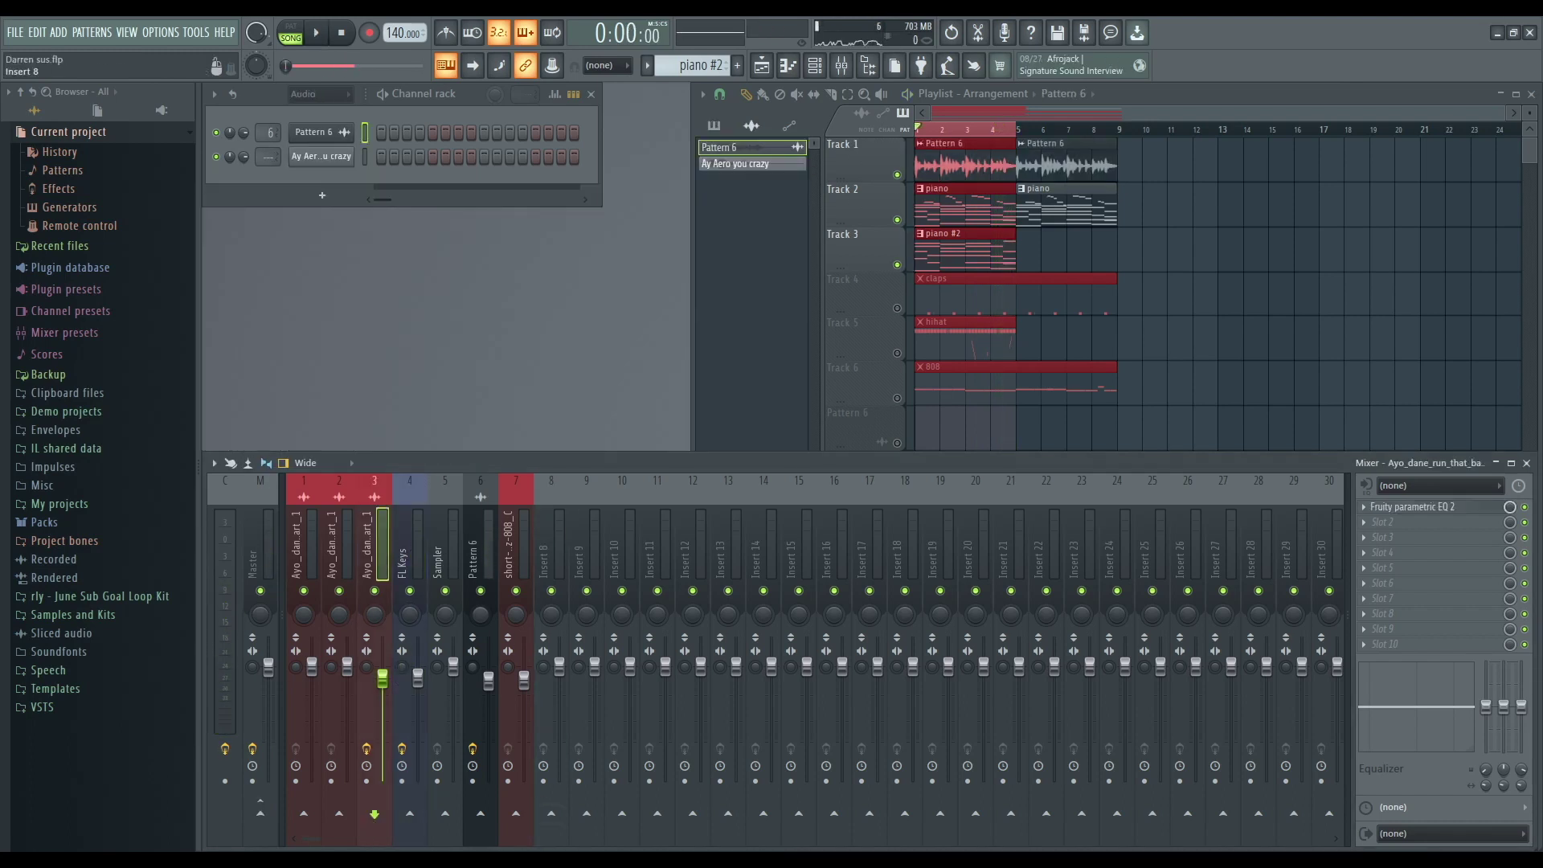
pyautogui.click(551, 815)
pyautogui.click(403, 539)
pyautogui.click(478, 547)
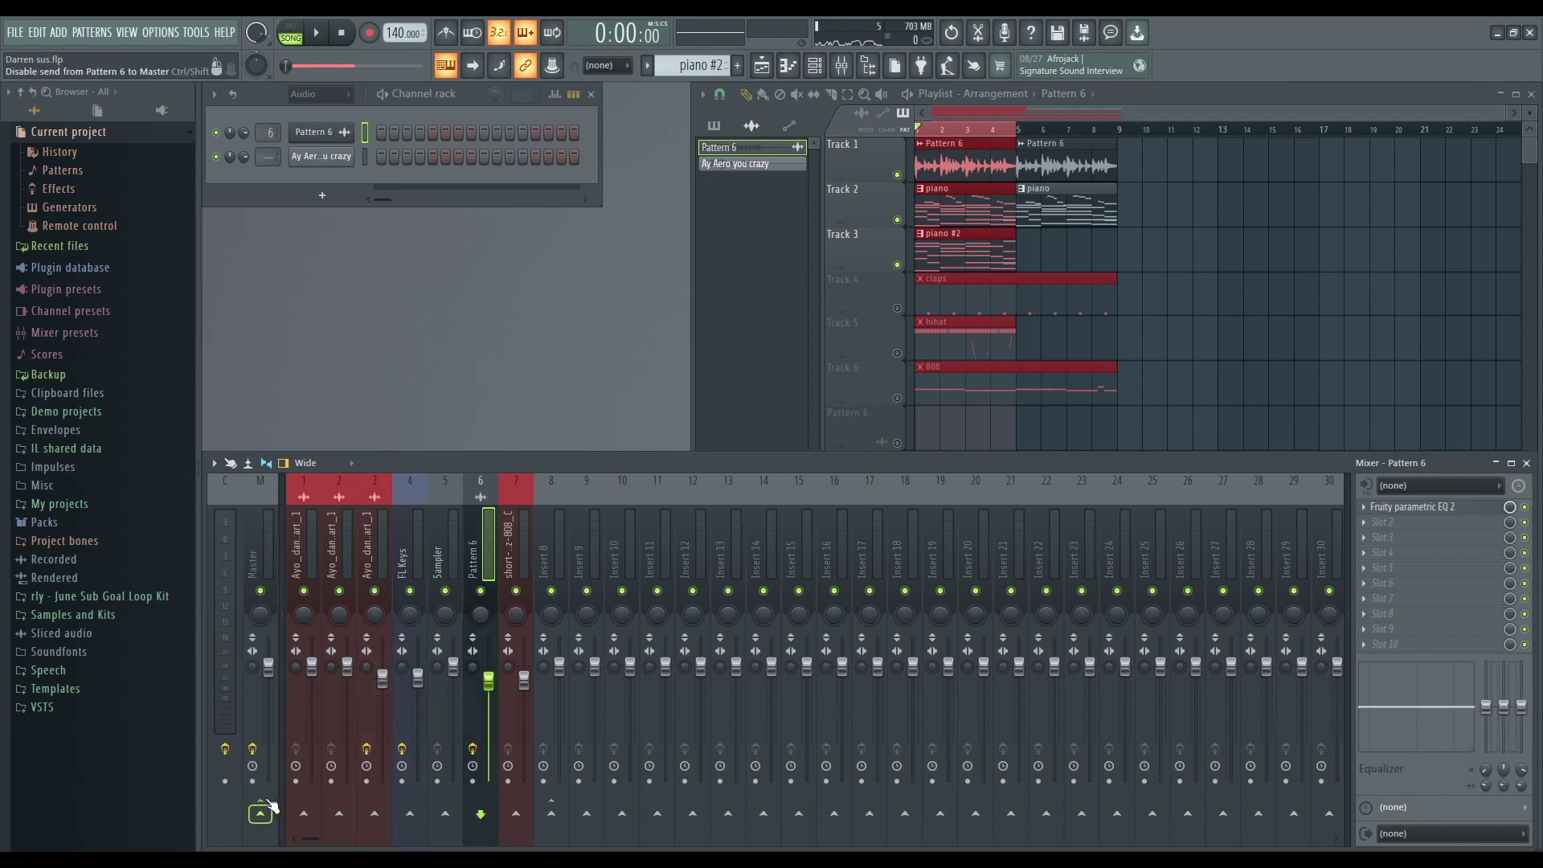
pyautogui.click(541, 540)
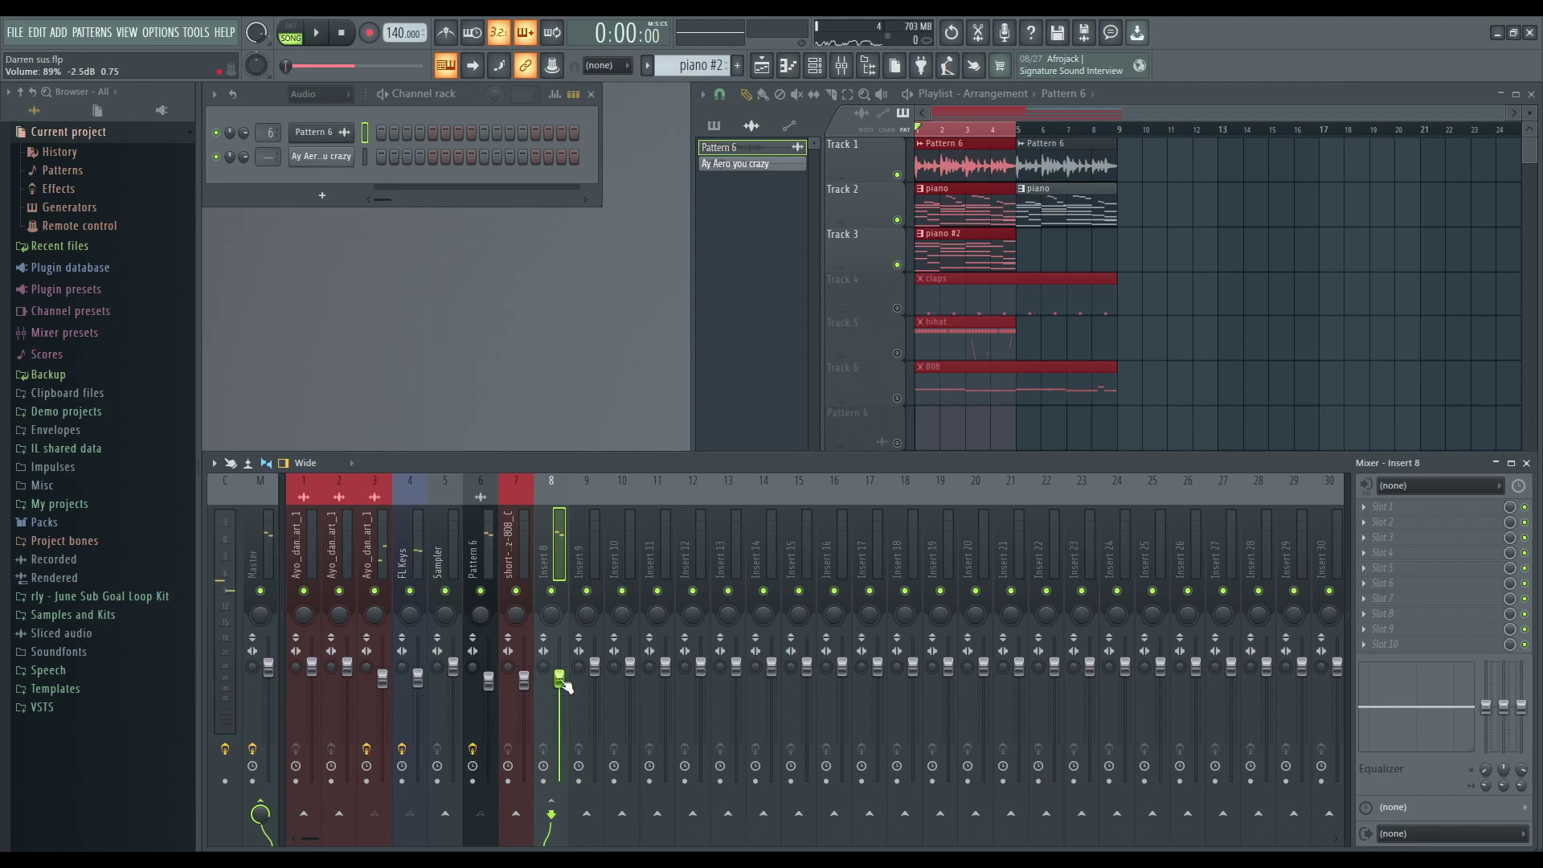
# Duplicate the piano #2 clip on playlist Track 3 so it also starts at bar 5.
pyautogui.click(1011, 115)
pyautogui.rightClick(1138, 257)
pyautogui.moveTo(1067, 252)
pyautogui.mouseDown()
pyautogui.moveTo(1126, 256)
pyautogui.moveTo(1060, 249)
pyautogui.mouseUp()
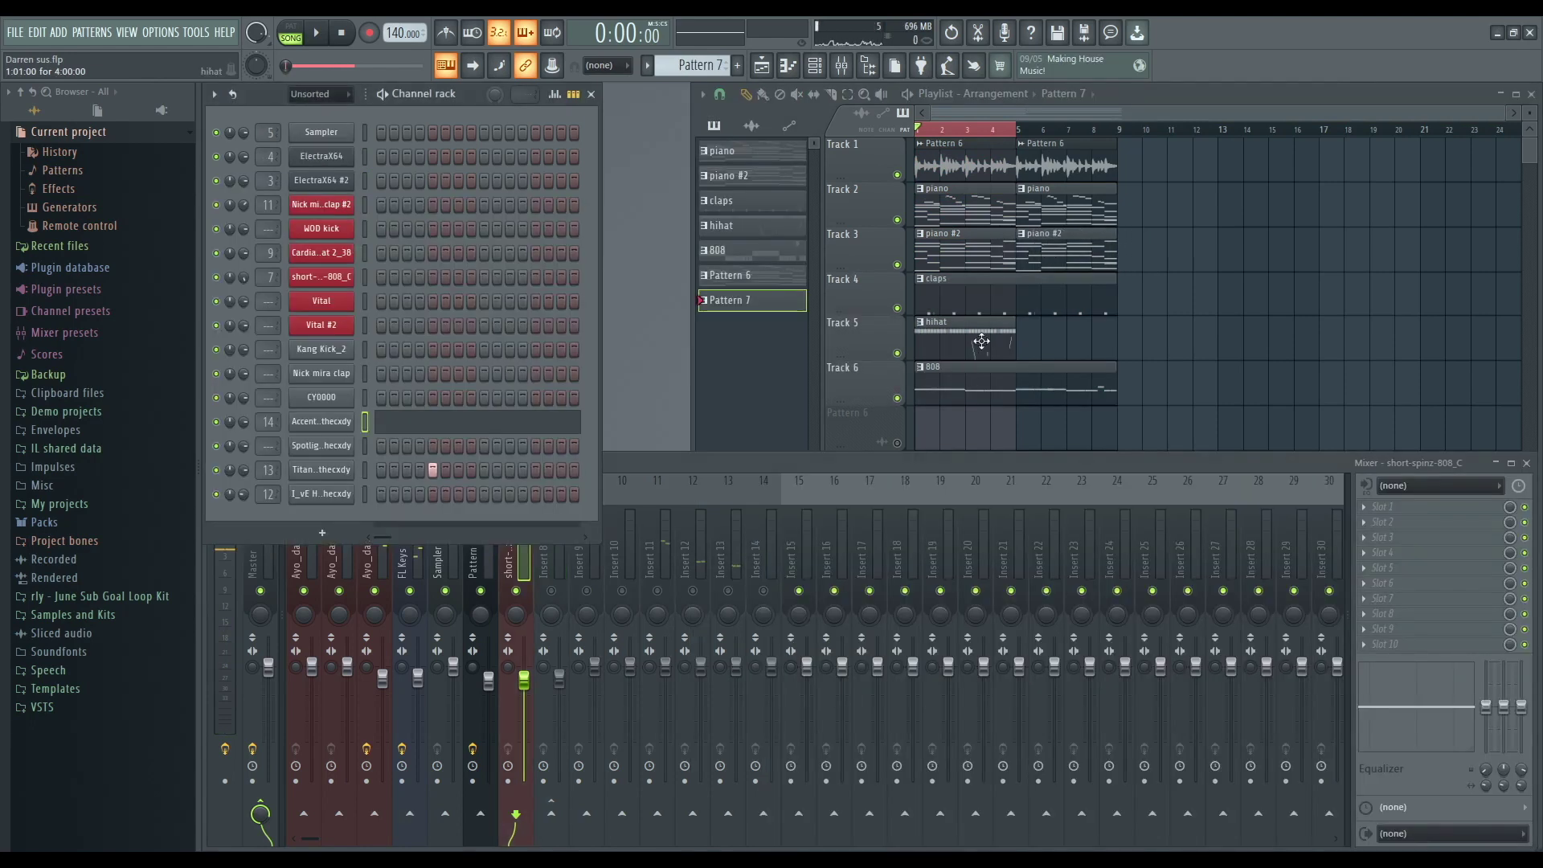
# Select the 808 pattern and audition the sample in its short-spinz sampler channel.
pyautogui.click(948, 379)
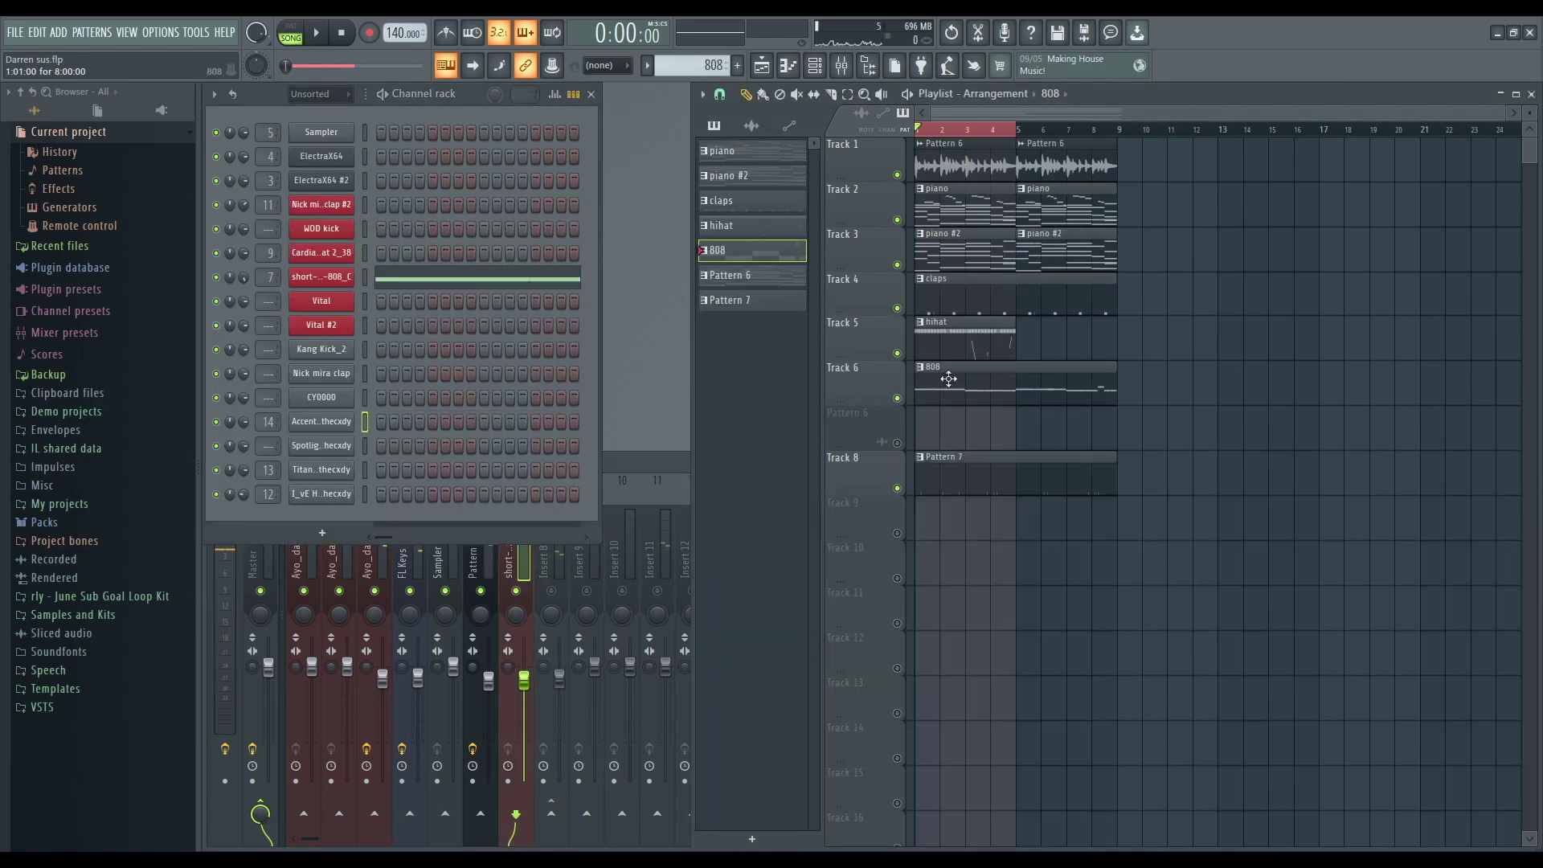
pyautogui.click(330, 280)
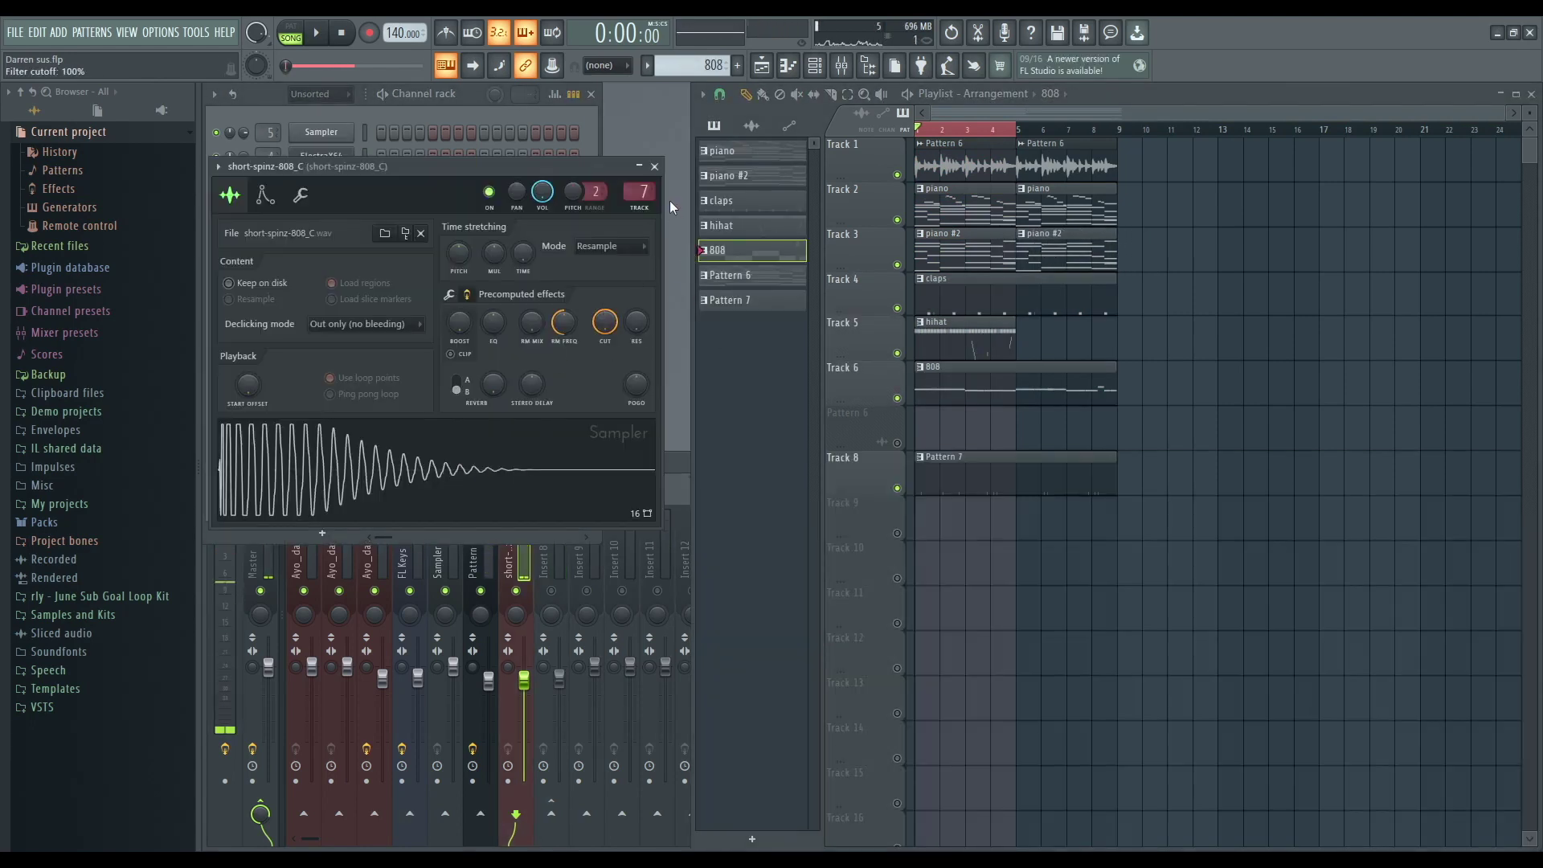
pyautogui.click(419, 447)
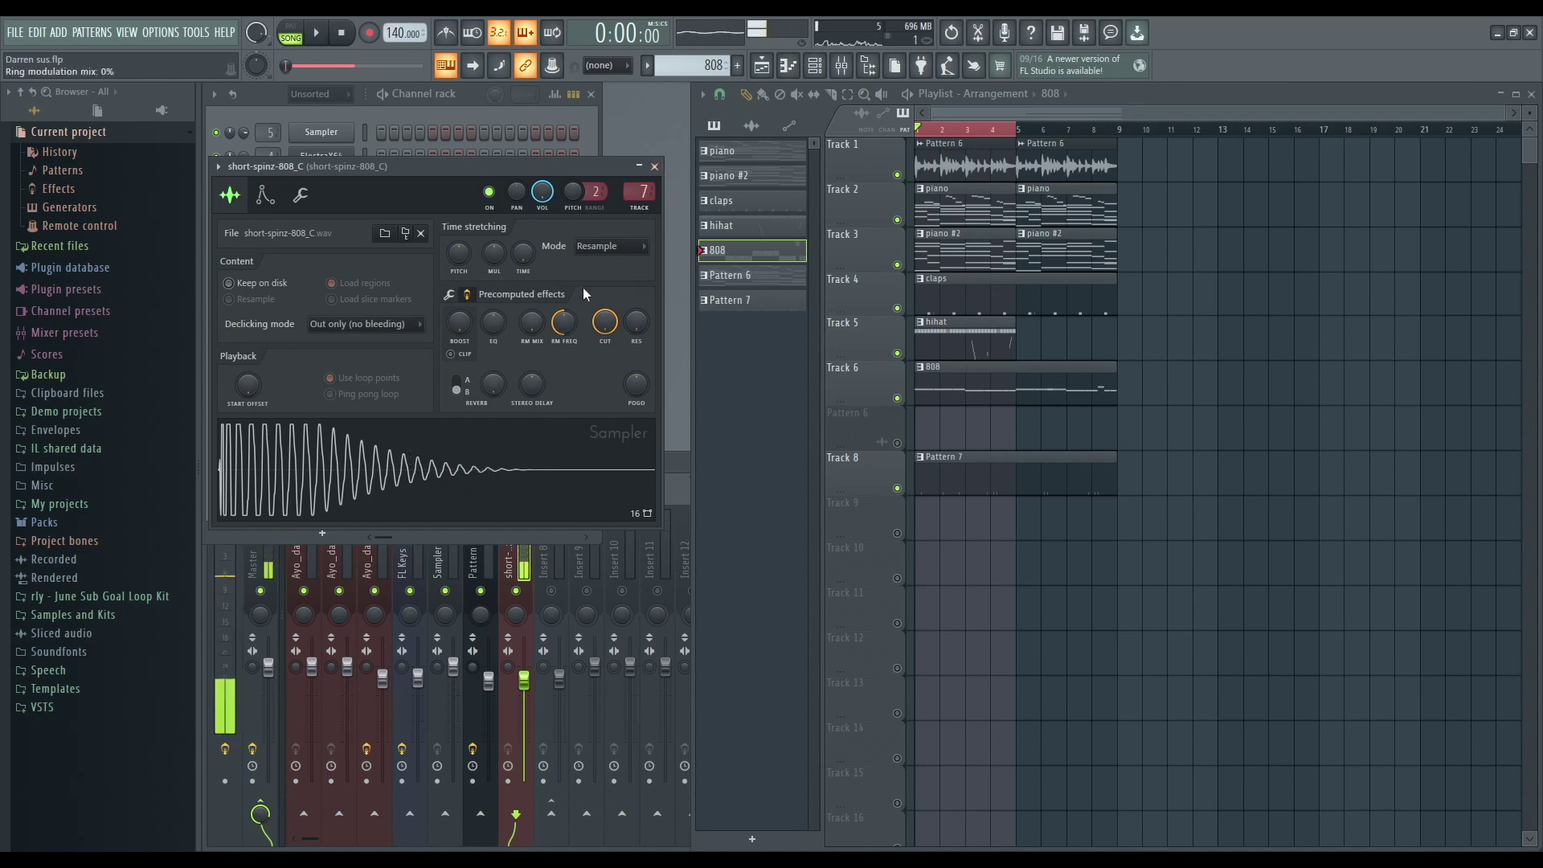
pyautogui.click(656, 166)
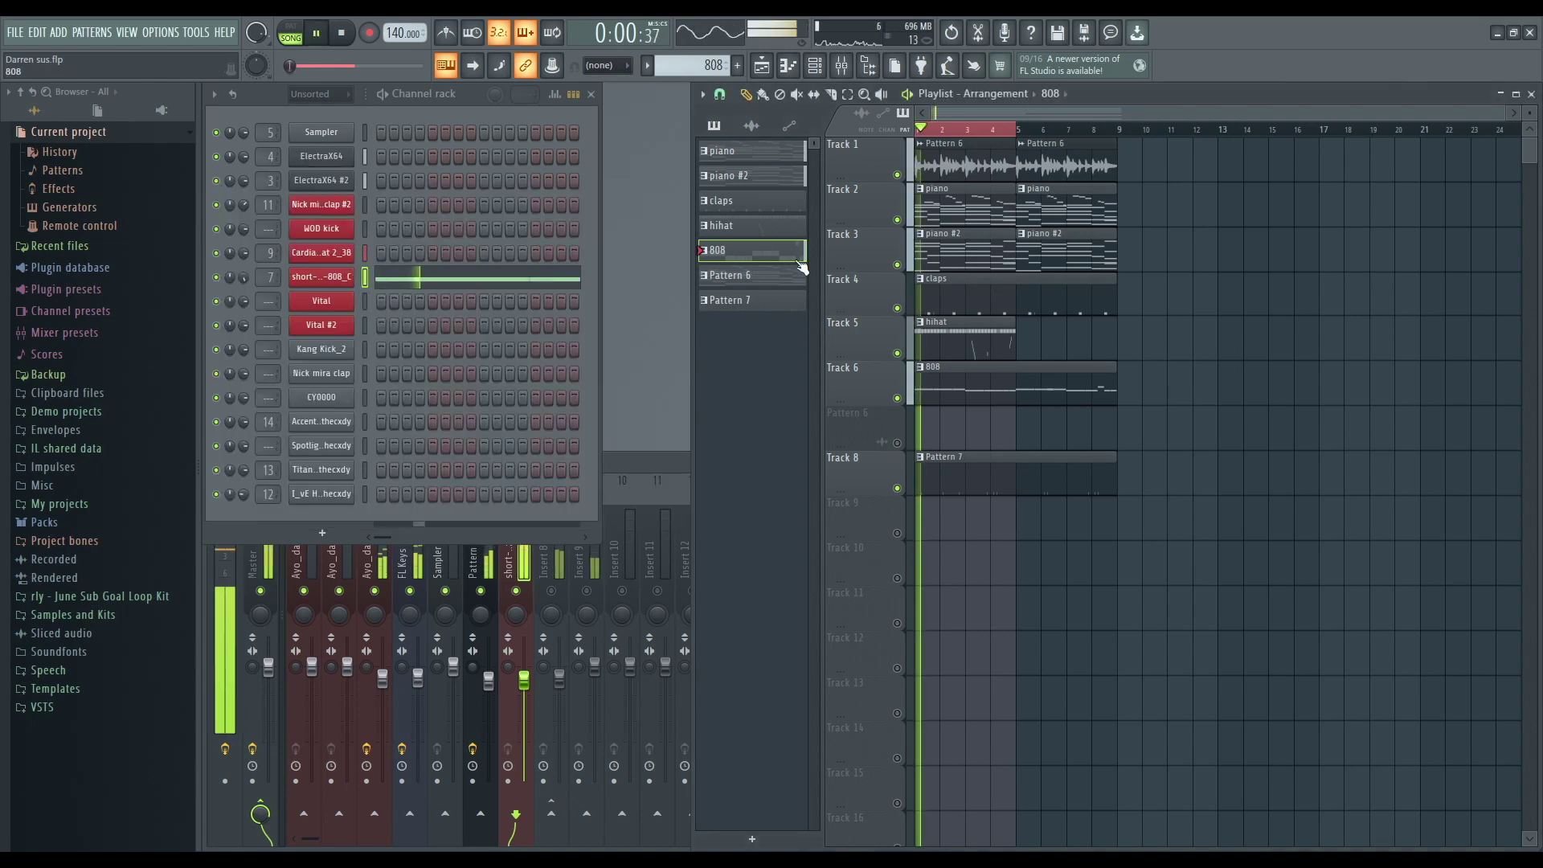
# Find the LONG SPINZ sample in the DIONIS SECRET STASH 808S folder, load it into the 808 channel and play the beat.
pyautogui.click(73, 615)
pyautogui.scroll(-10, 95, 506)
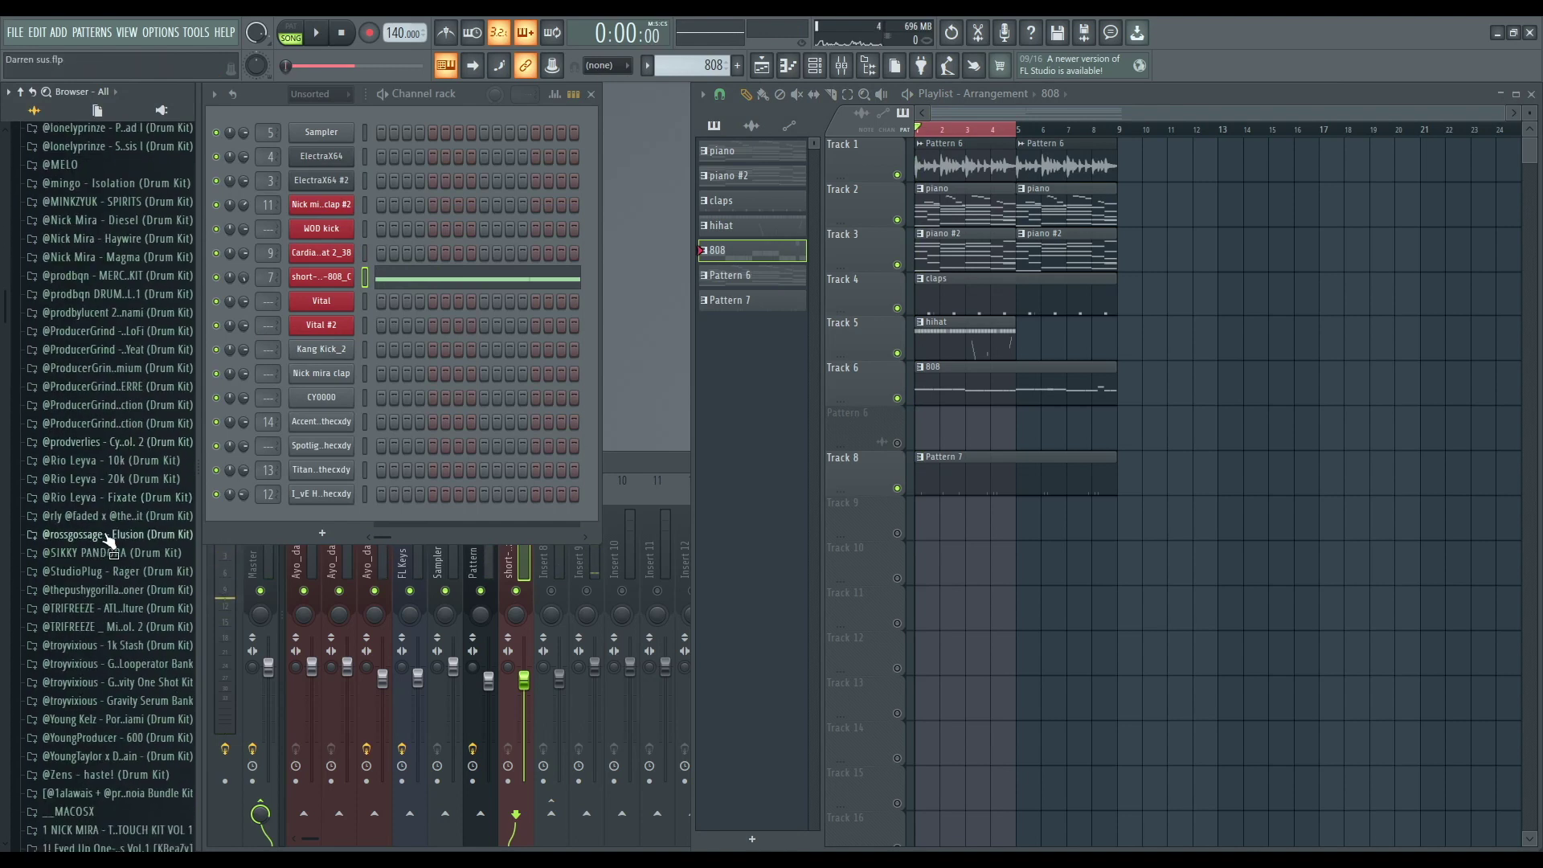
pyautogui.scroll(-7, 108, 543)
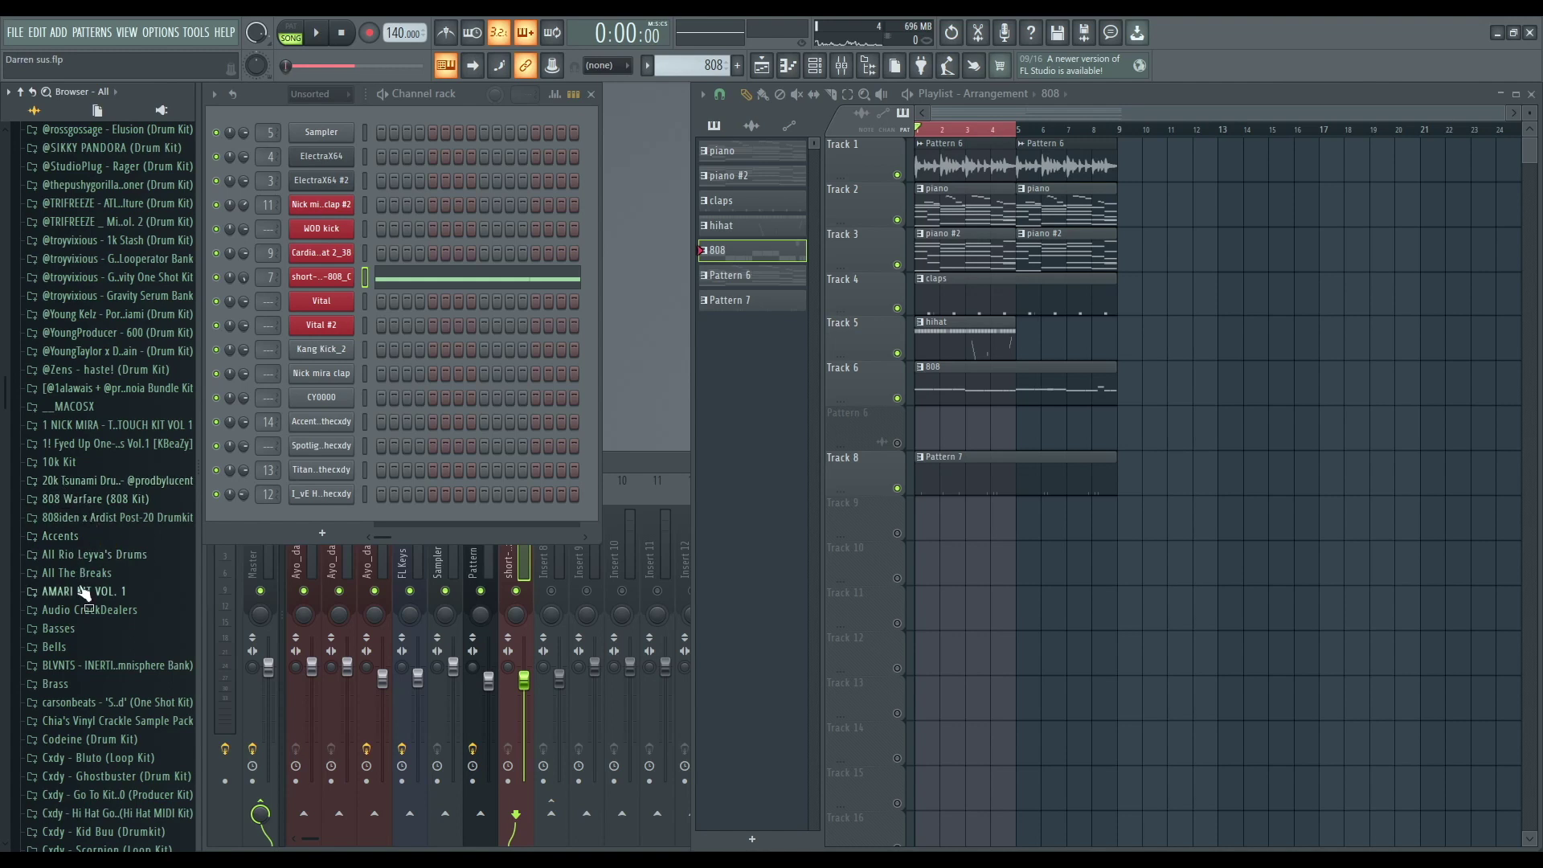
pyautogui.press('space')
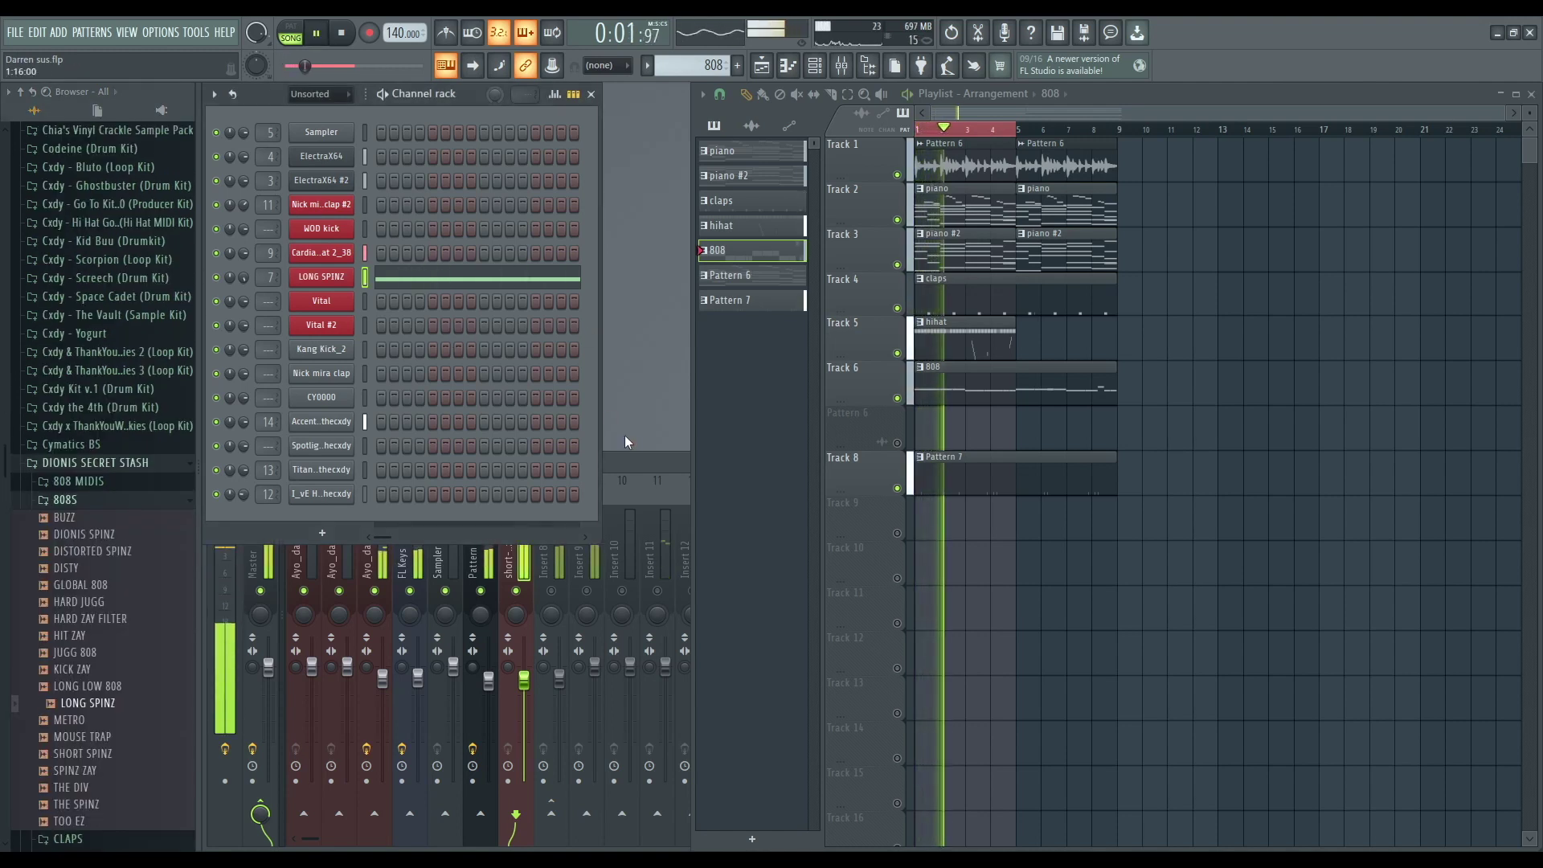
# Stop playback, add Fruity Parametric EQ 2 to Insert 8 and set its band 1 to a steep high pass.
pyautogui.click(627, 455)
pyautogui.press('space')
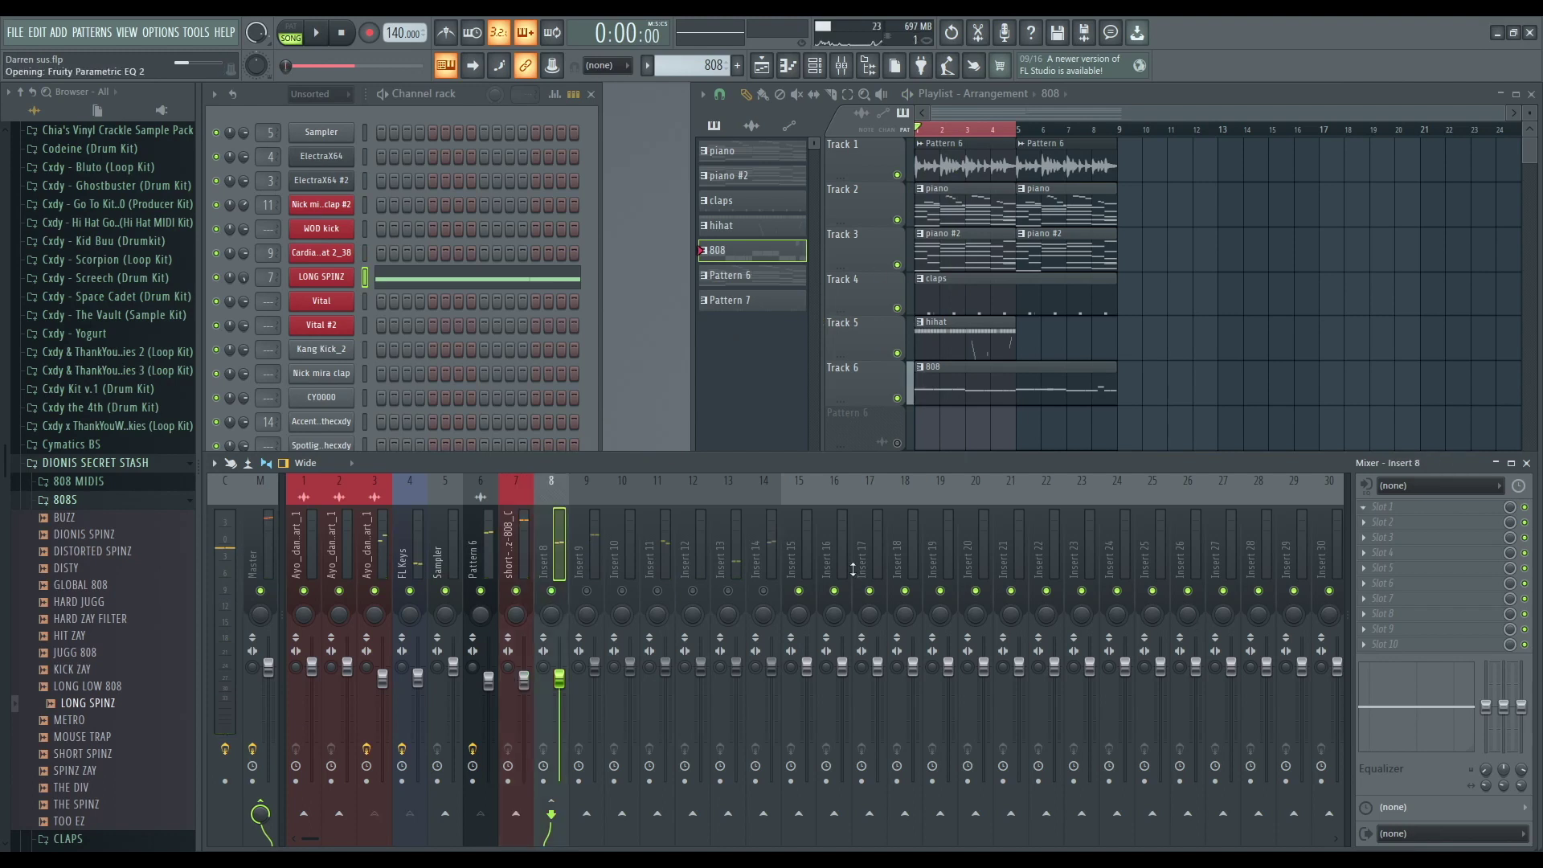
pyautogui.moveTo(1228, 176); pyautogui.dragTo(1237, 325)
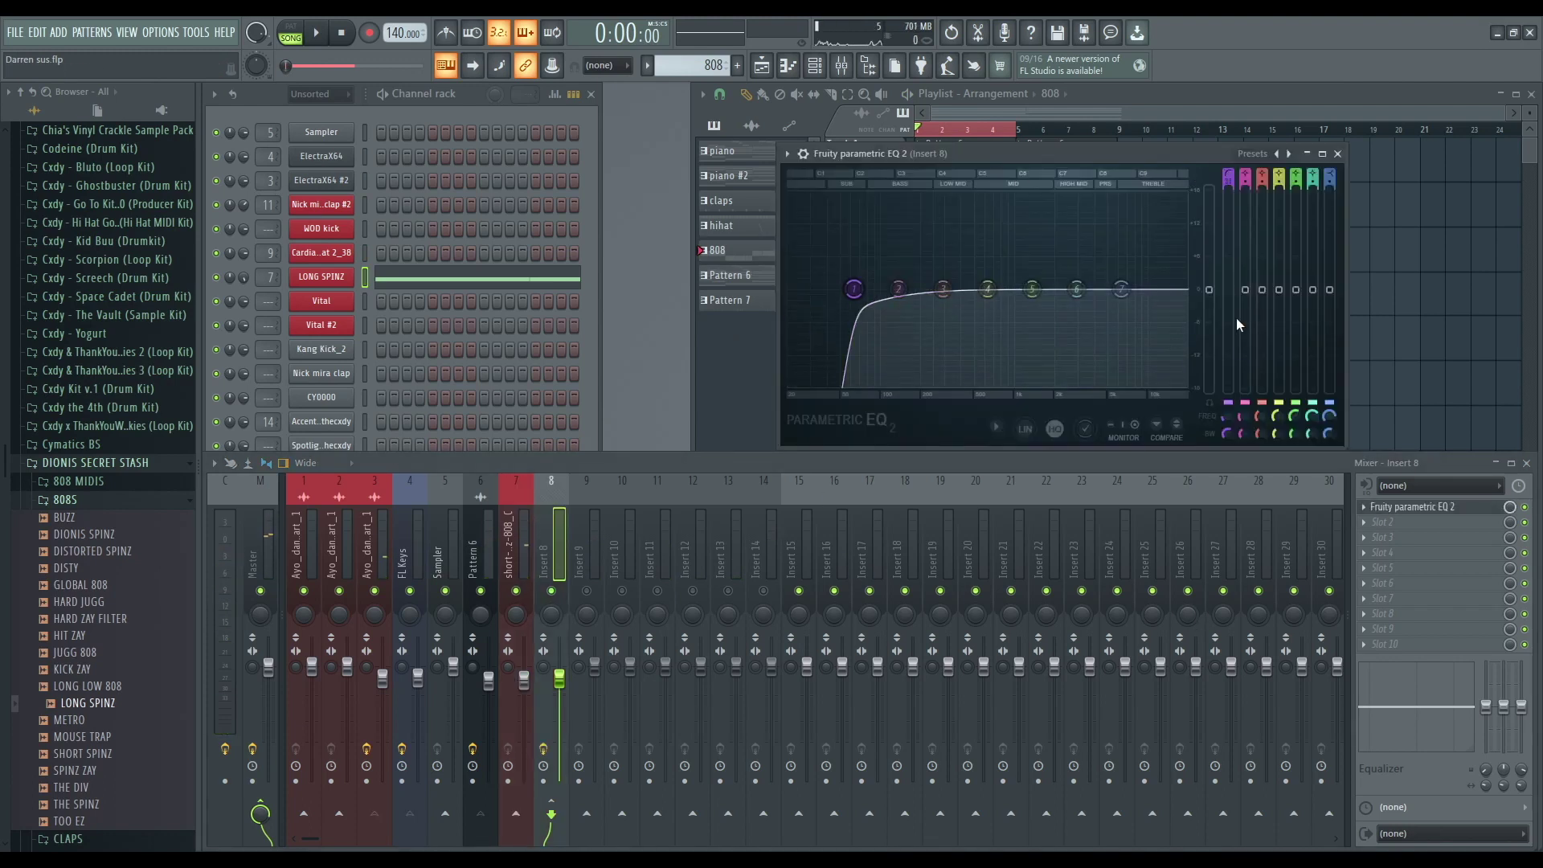
pyautogui.moveTo(1234, 415); pyautogui.dragTo(1234, 406)
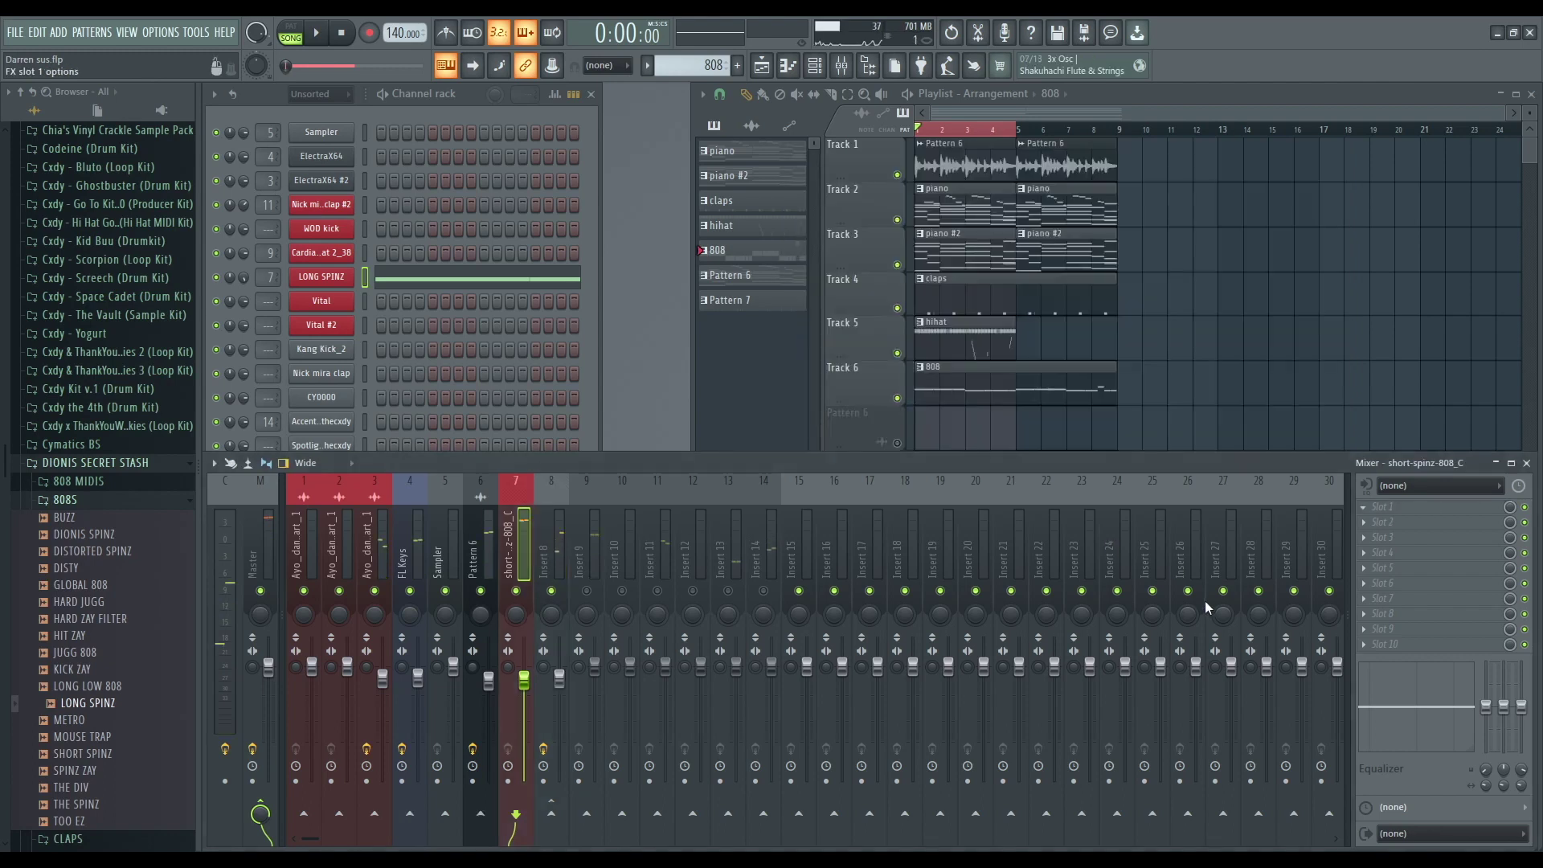
# Add Fruity Parametric EQ 2 to the 808's mixer track 7 and slightly boost band 3 while the beat plays.
pyautogui.click(1205, 602)
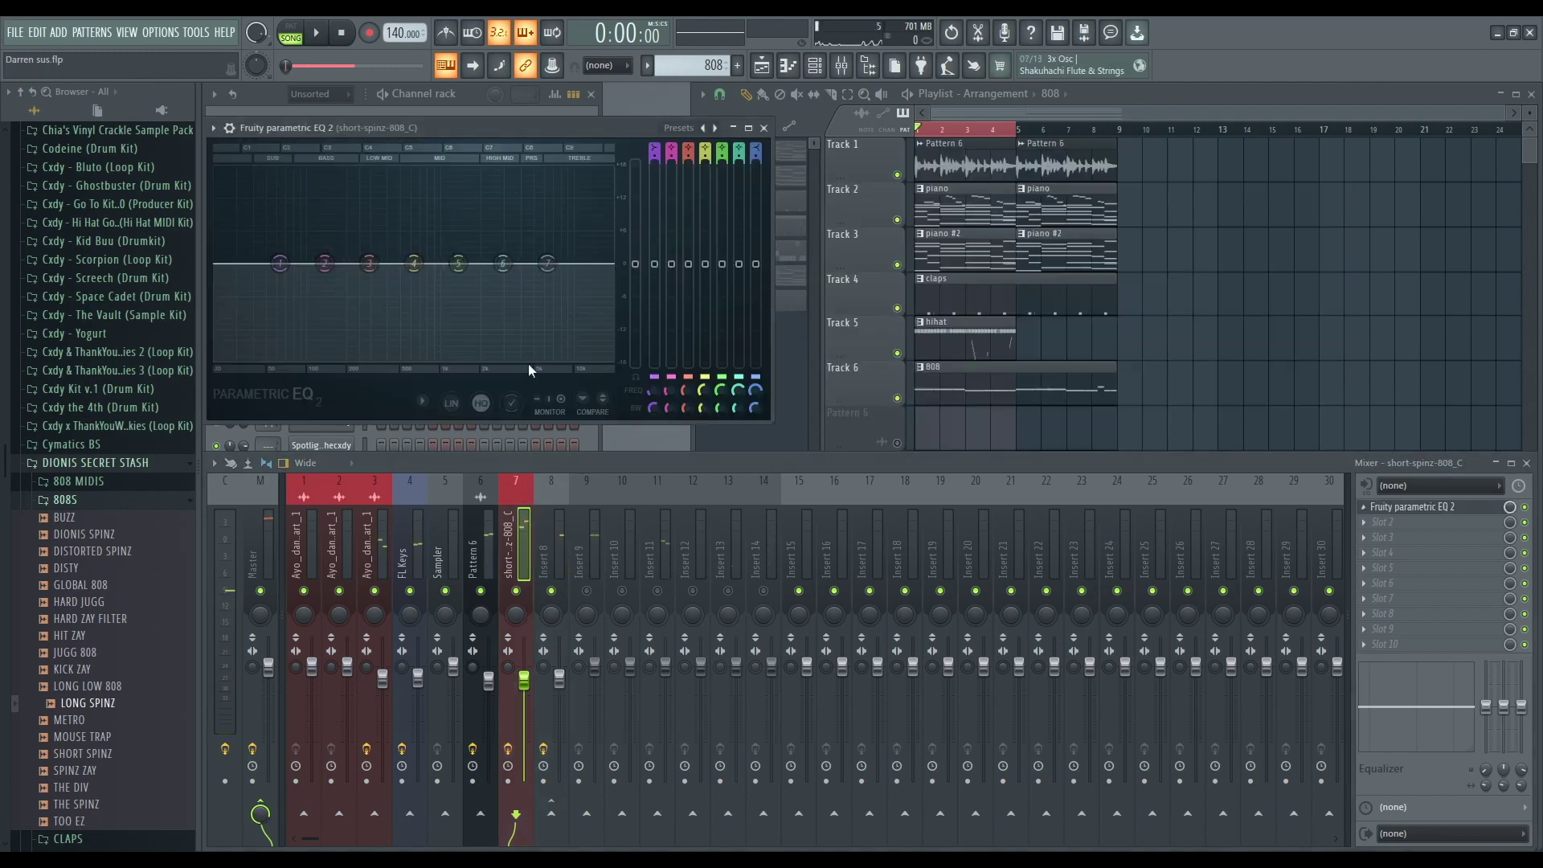
pyautogui.press('space')
pyautogui.moveTo(369, 263); pyautogui.dragTo(372, 252)
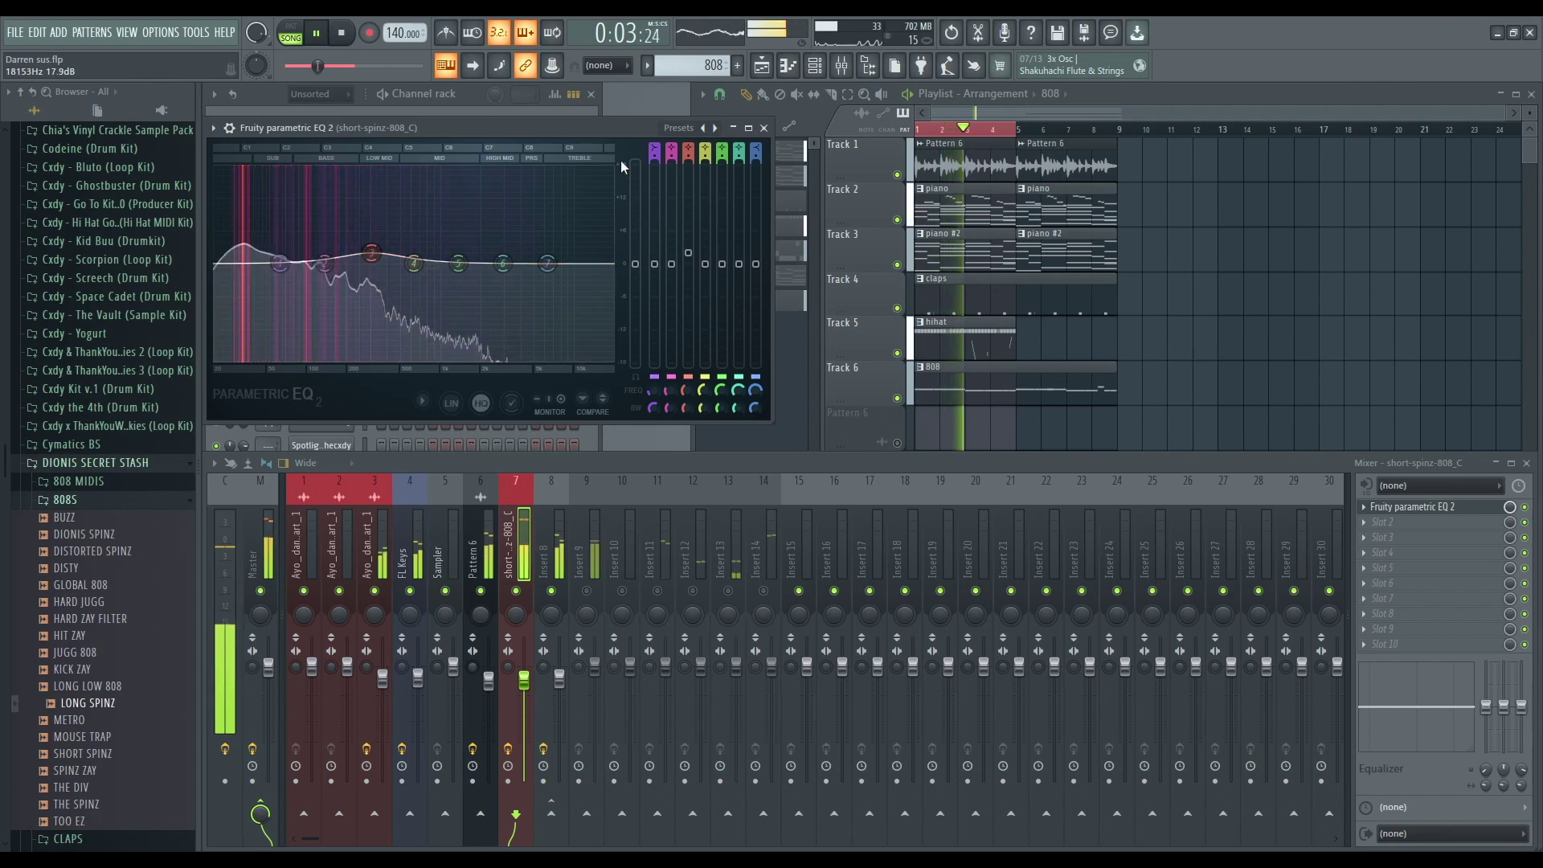
pyautogui.click(764, 128)
pyautogui.press('space')
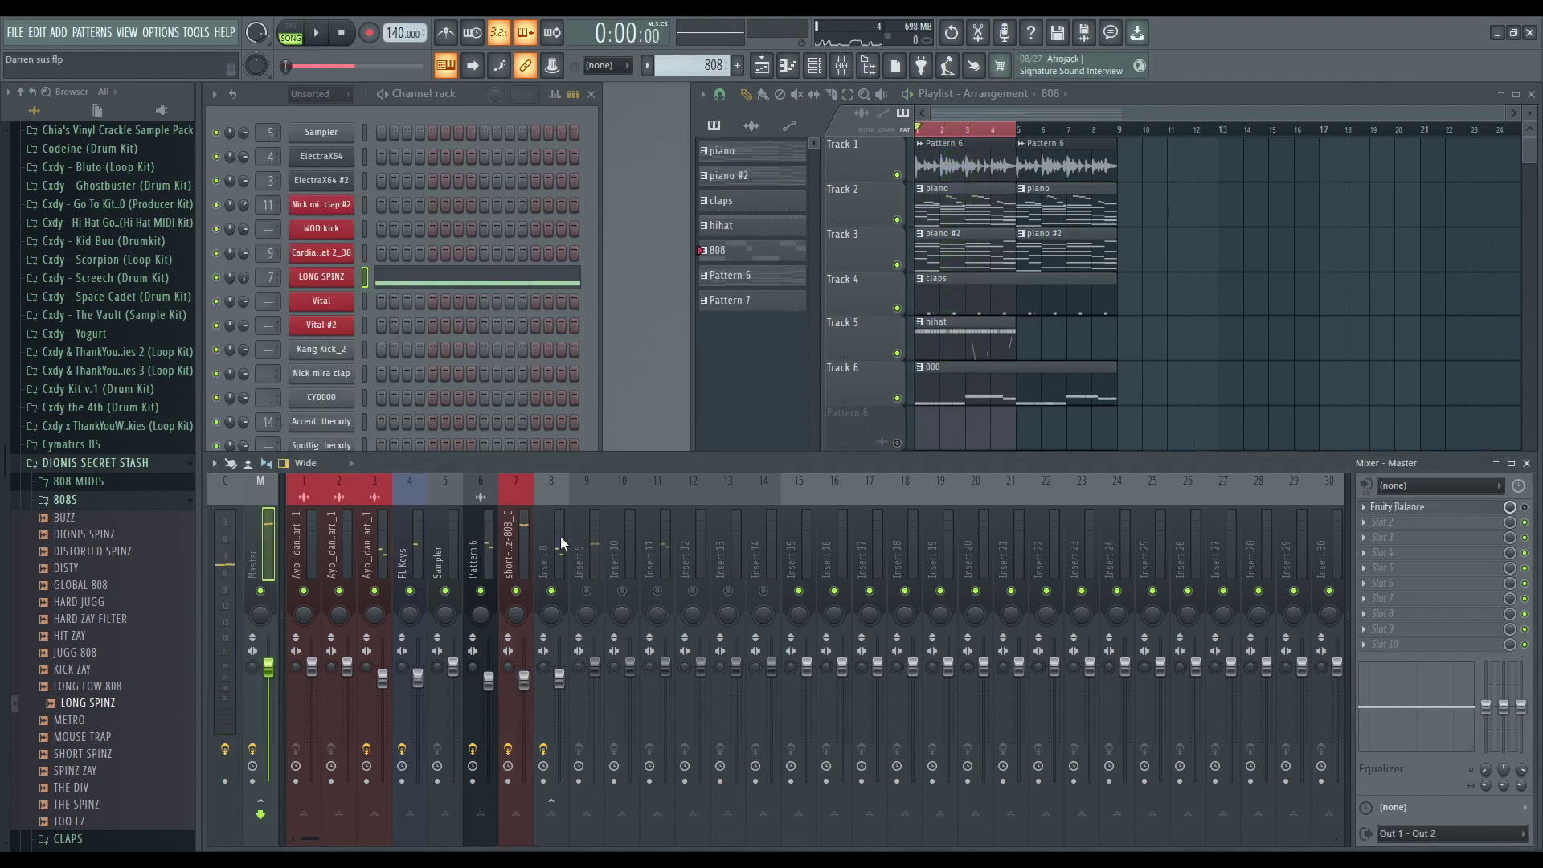
pyautogui.click(662, 480)
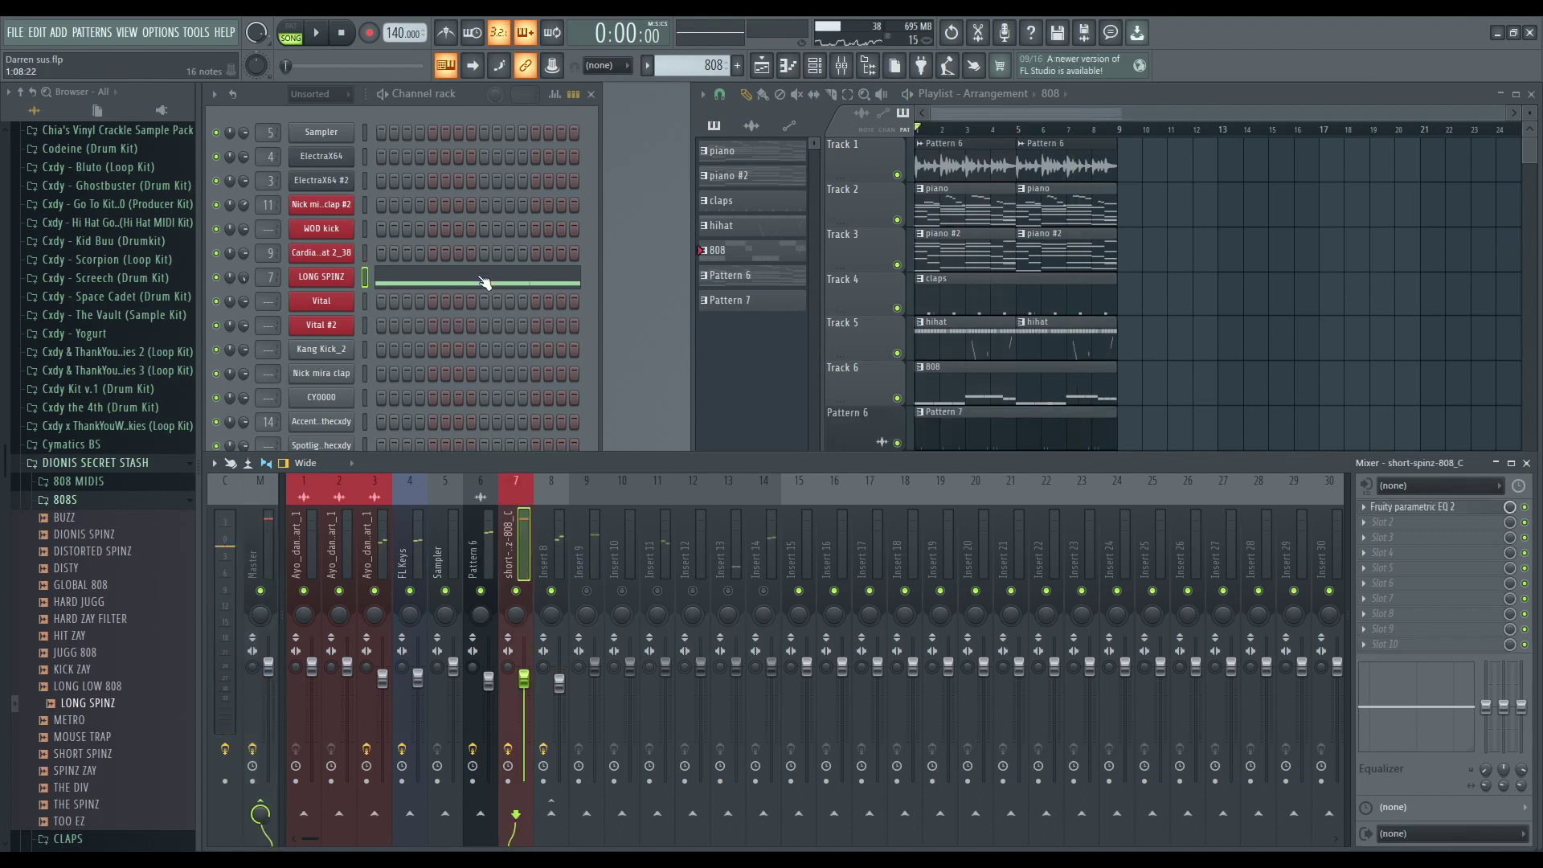
# In the LONG SPINZ piano roll, delete the last two short D5 notes of bar 4 and move the remaining D5 note to the bar's end.
pyautogui.click(484, 282)
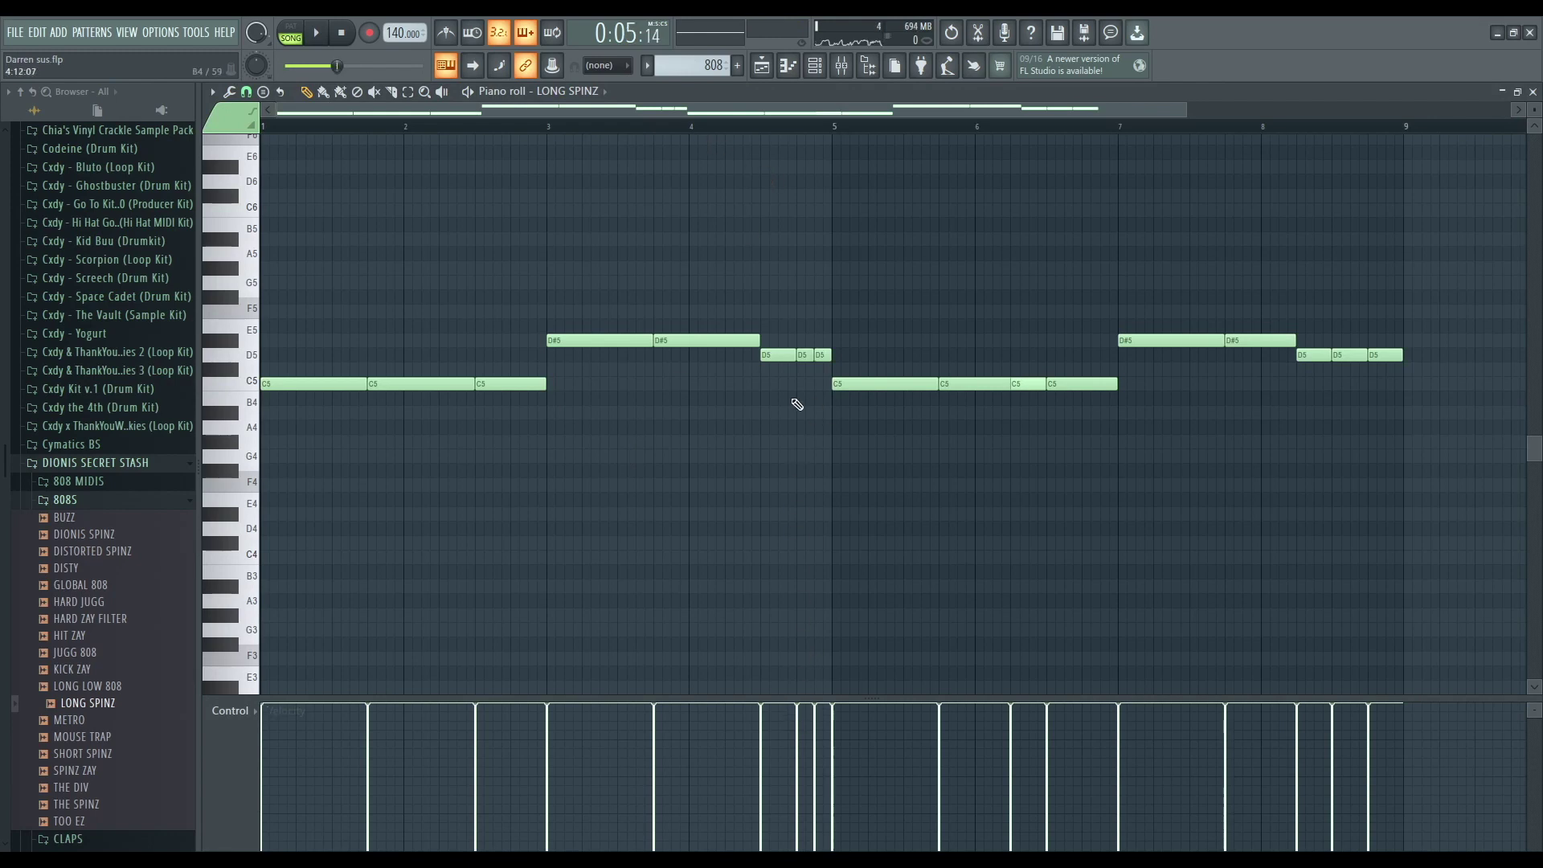
pyautogui.rightClick(805, 355)
pyautogui.rightClick(822, 354)
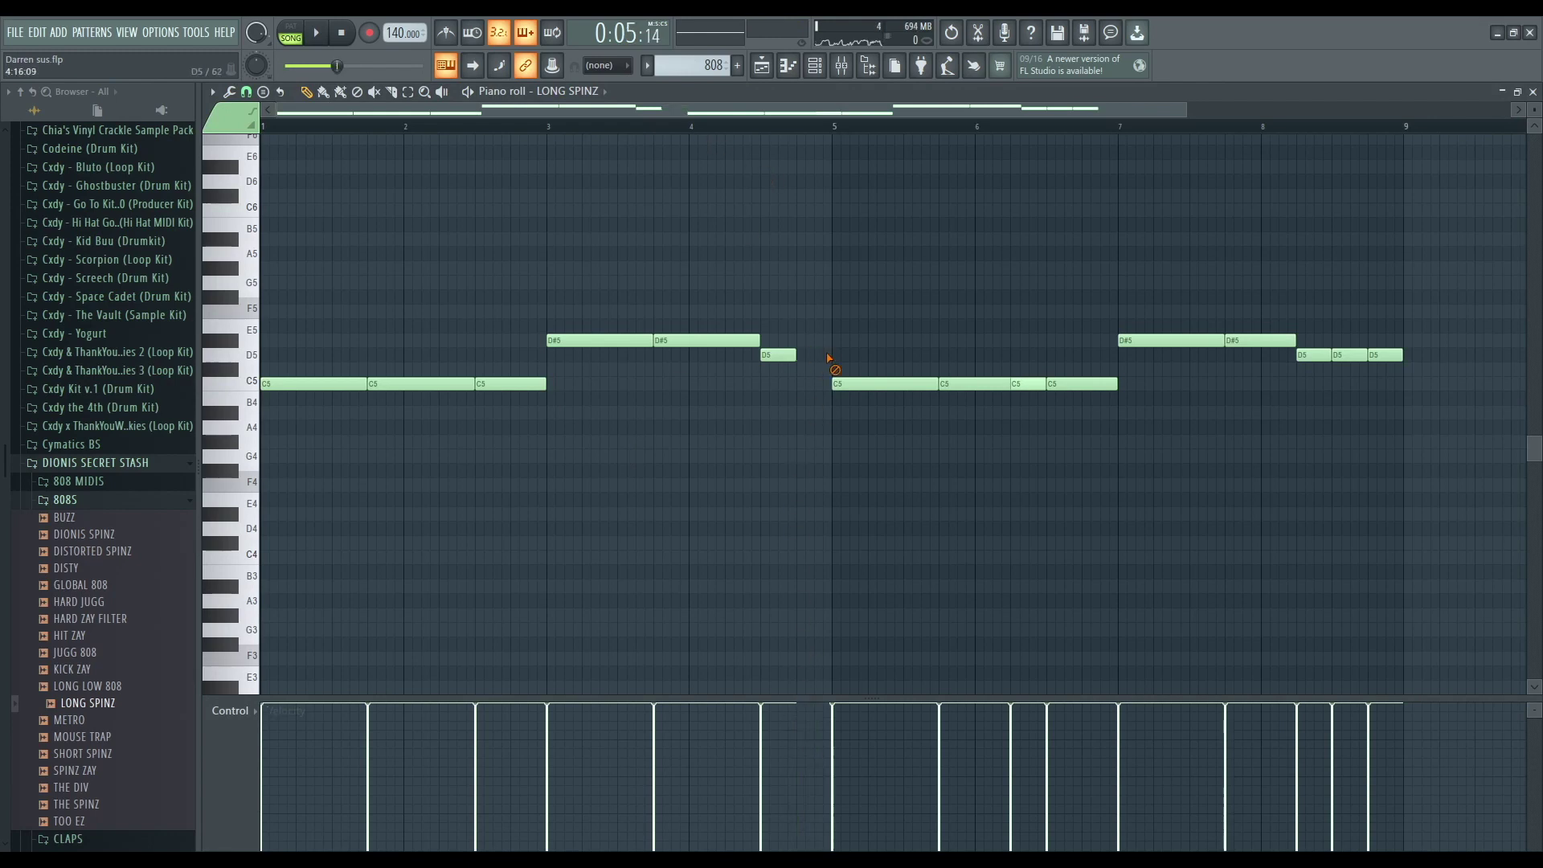
pyautogui.moveTo(777, 357); pyautogui.dragTo(813, 357)
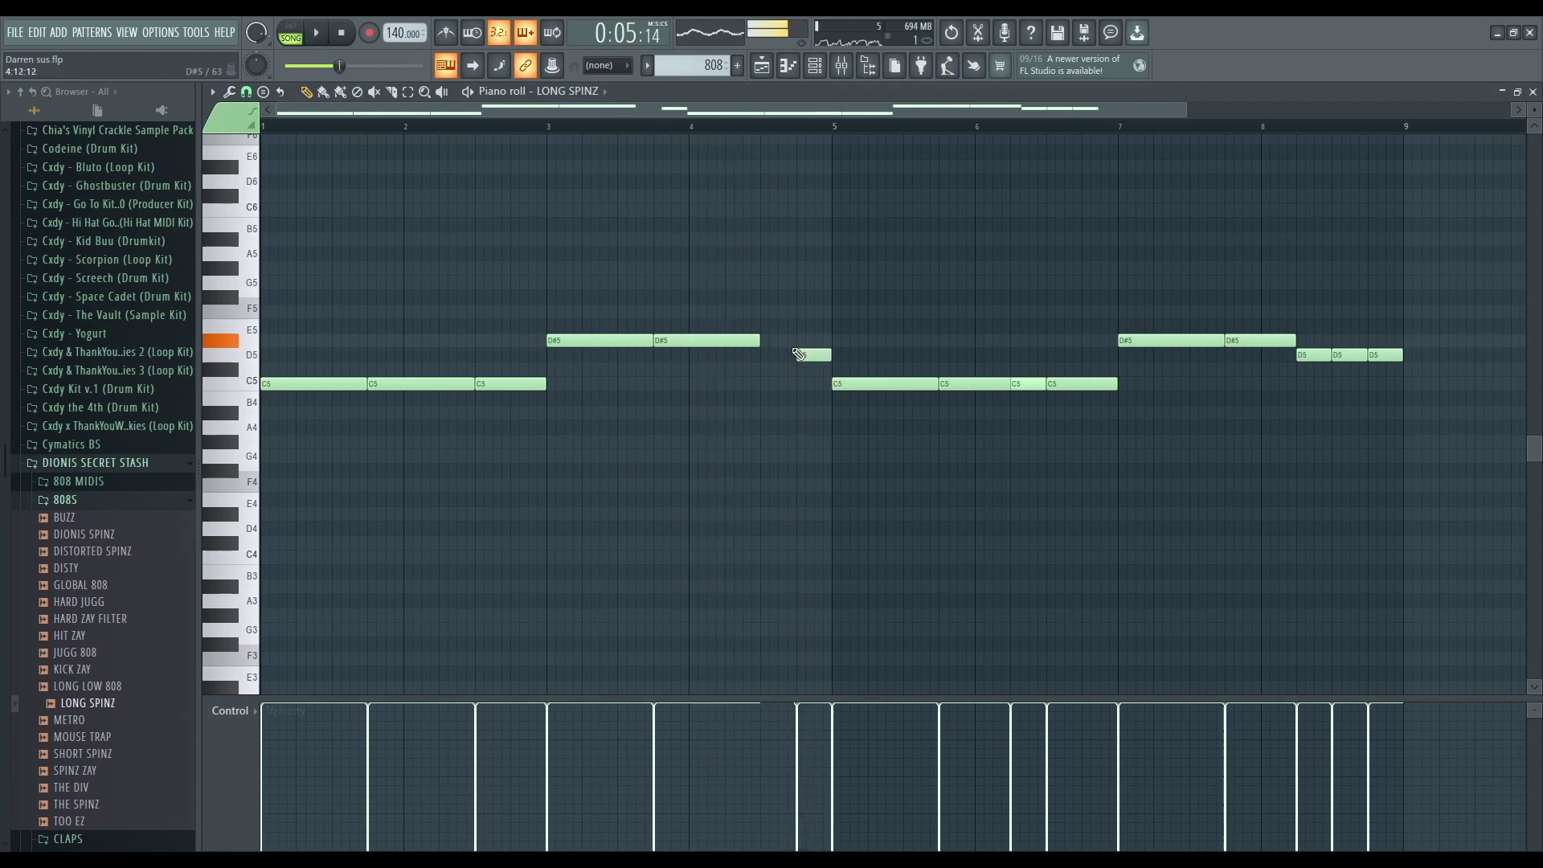
# Add a short D6 note before bar 4's final D5 in the 808 pattern and extend the preceding D#5 note up to it.
pyautogui.click(780, 344)
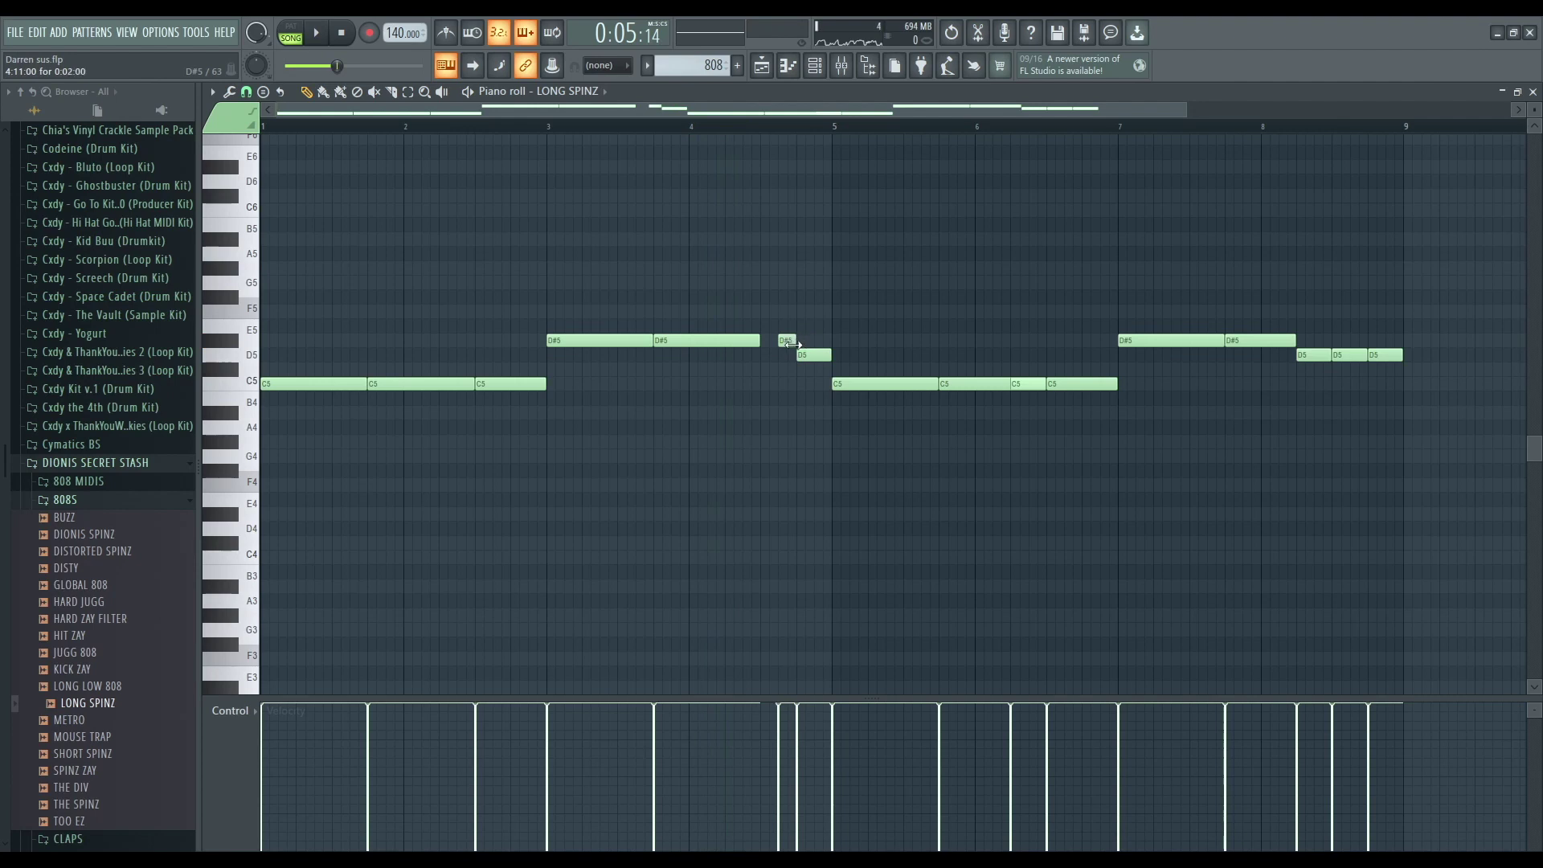
pyautogui.moveTo(787, 344); pyautogui.dragTo(790, 359)
pyautogui.scroll(1, 786, 351)
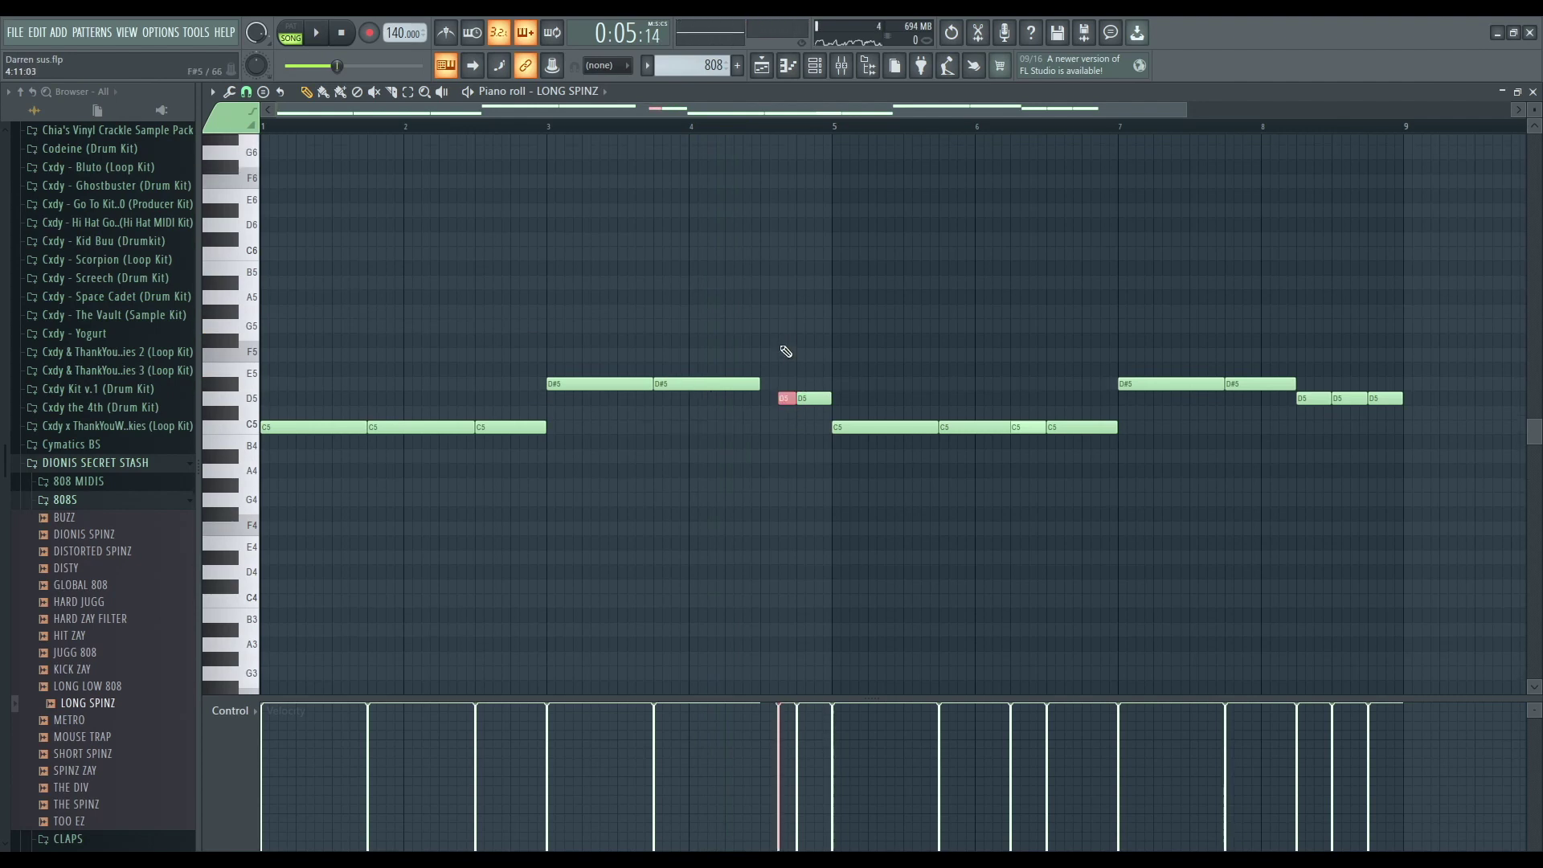
pyautogui.press('space')
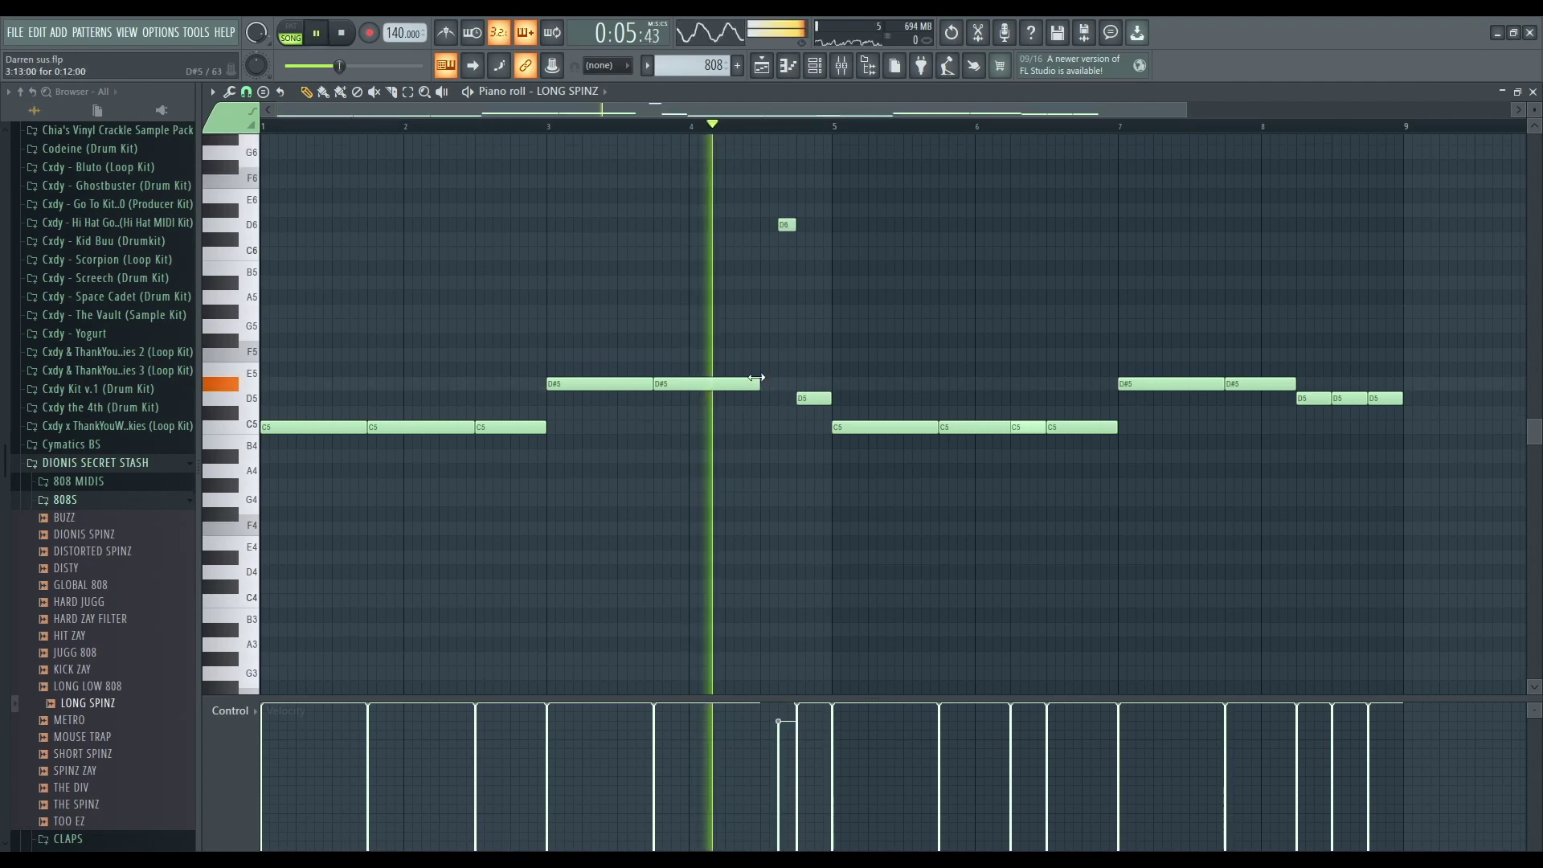
pyautogui.moveTo(761, 383); pyautogui.dragTo(775, 383)
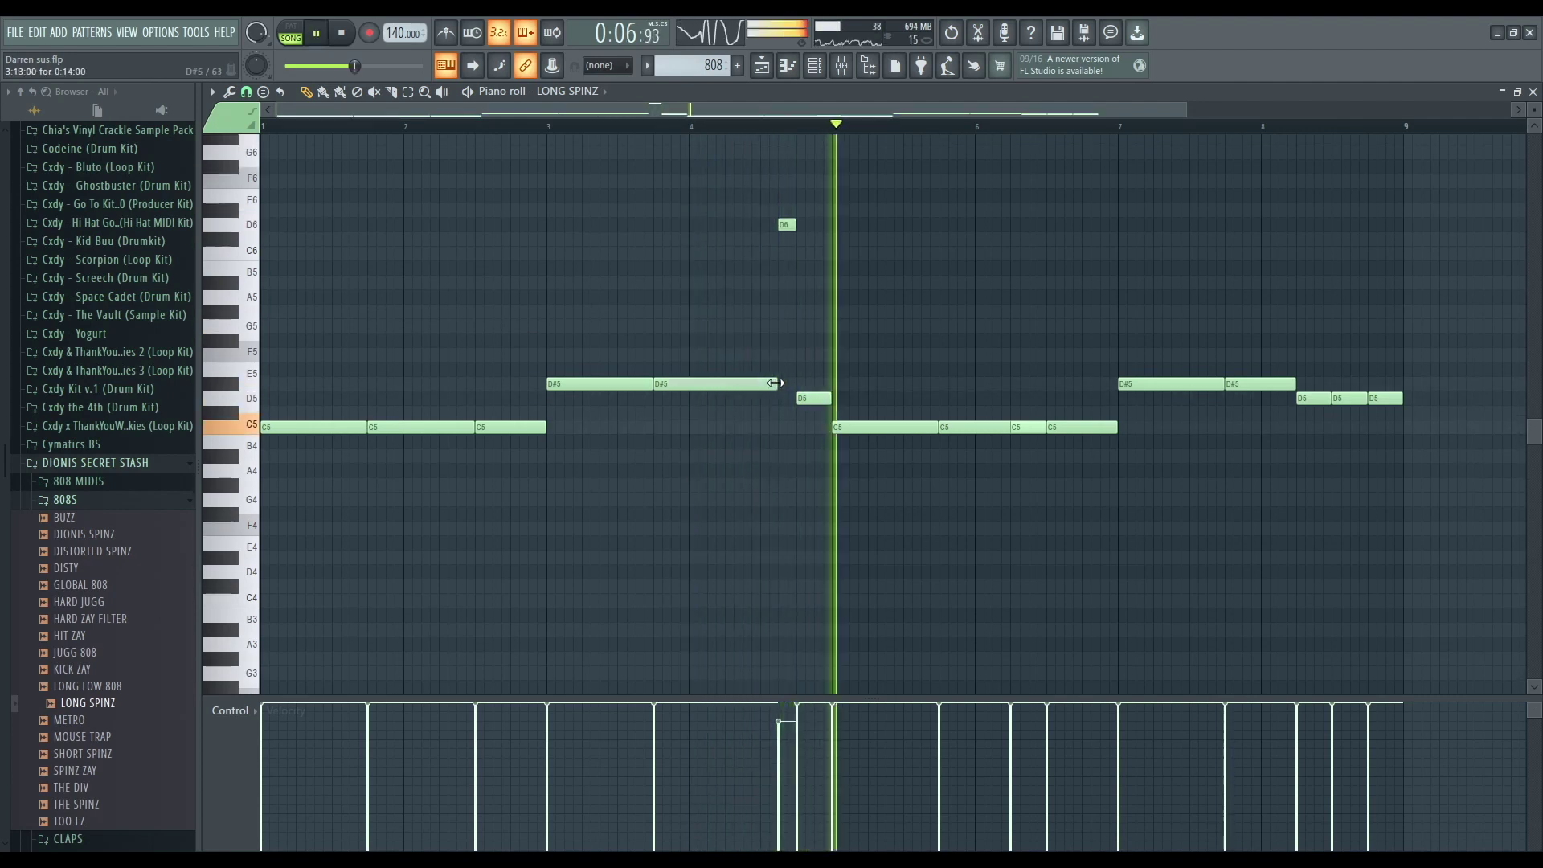
pyautogui.press('space')
pyautogui.press('space')
pyautogui.click(1532, 91)
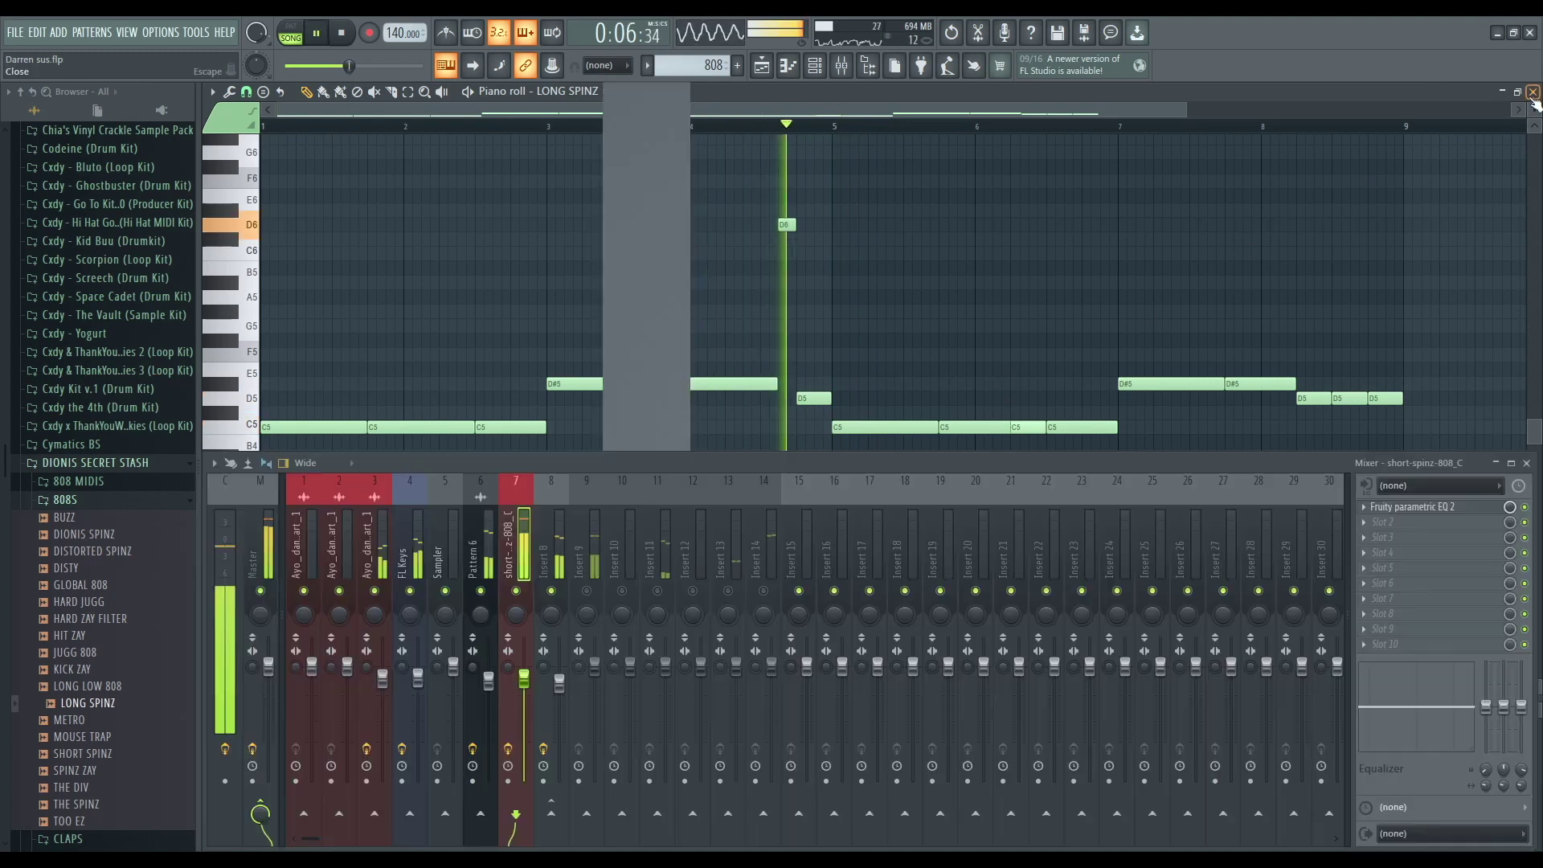
# Play the beat and lower Insert 9's volume to about -2.8 dB.
pyautogui.press('space')
pyautogui.click(587, 545)
pyautogui.press('space')
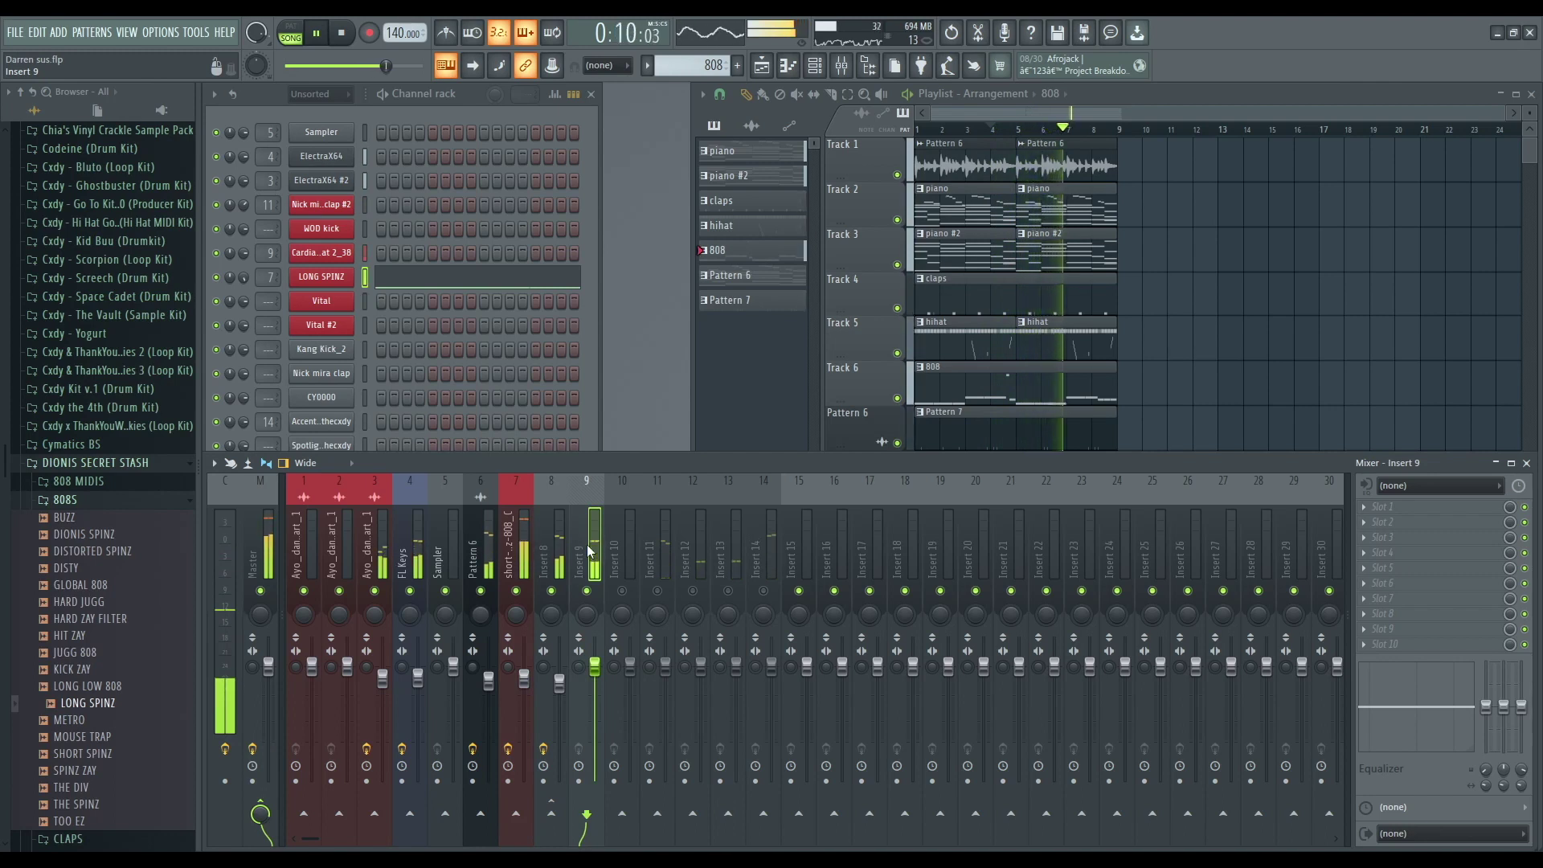
pyautogui.press('space')
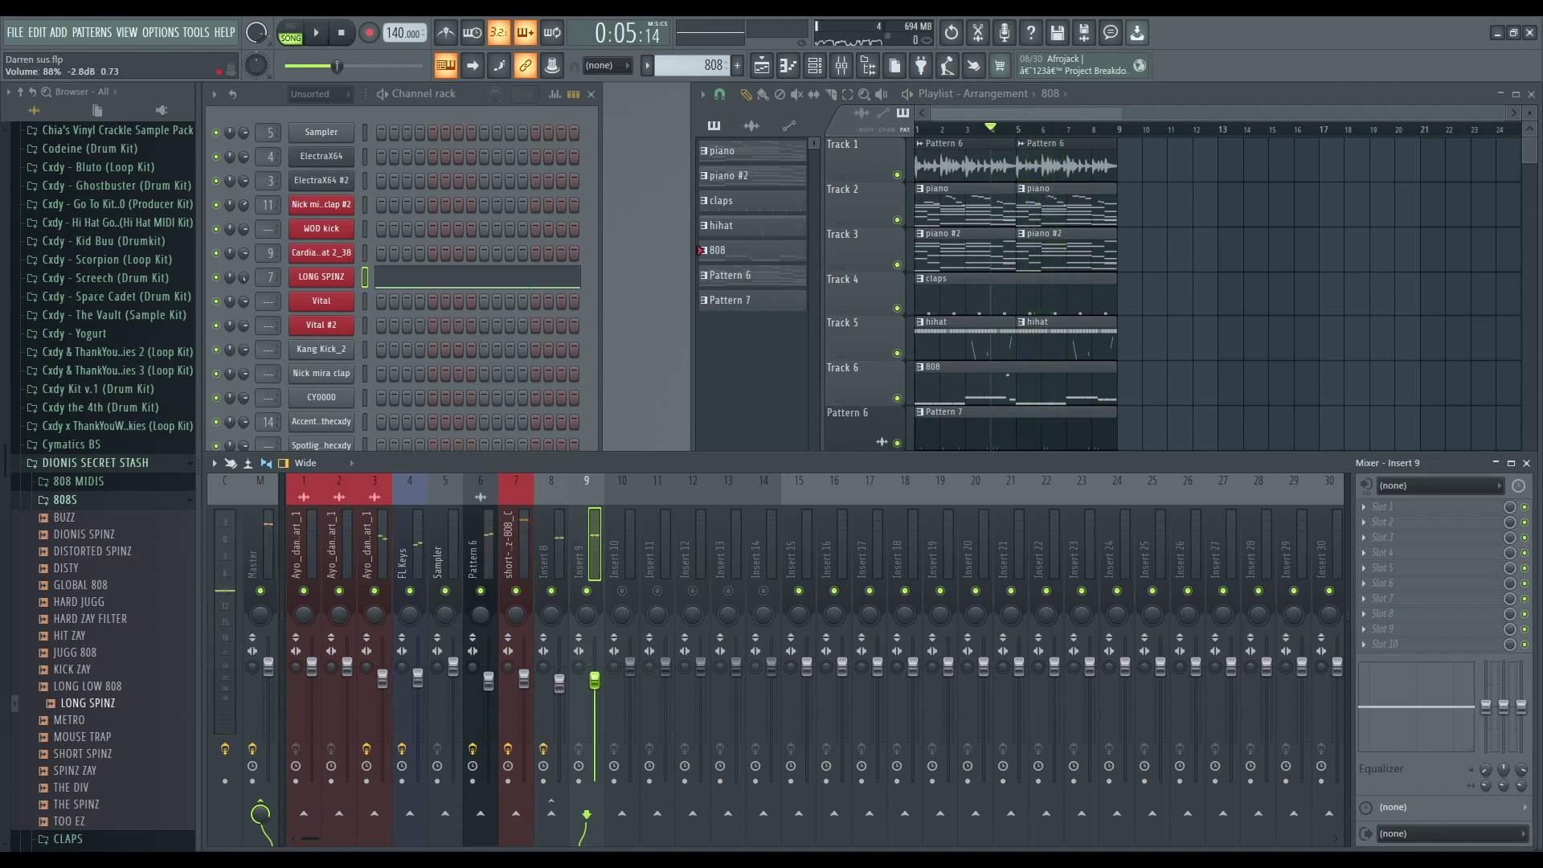
# Slightly lower the velocity of all hi-hat notes below C5 in the hihat pattern.
pyautogui.press('F7')
pyautogui.moveTo(842, 438); pyautogui.dragTo(54, 608)
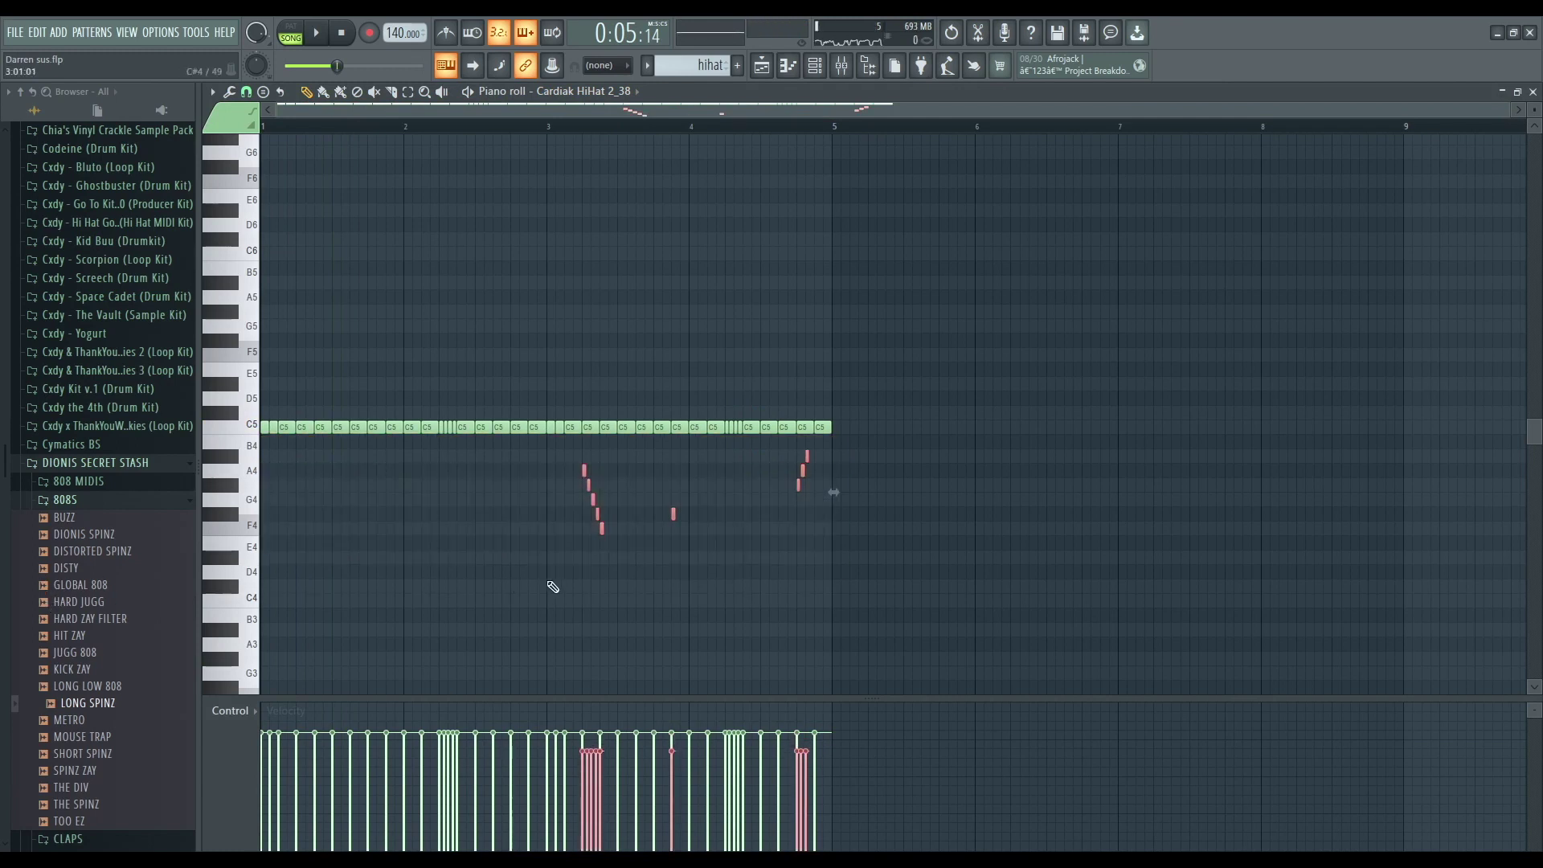
pyautogui.scroll(-1, 547, 582)
pyautogui.hotkey('ctrl', 'd')
pyautogui.press('space')
pyautogui.press('space')
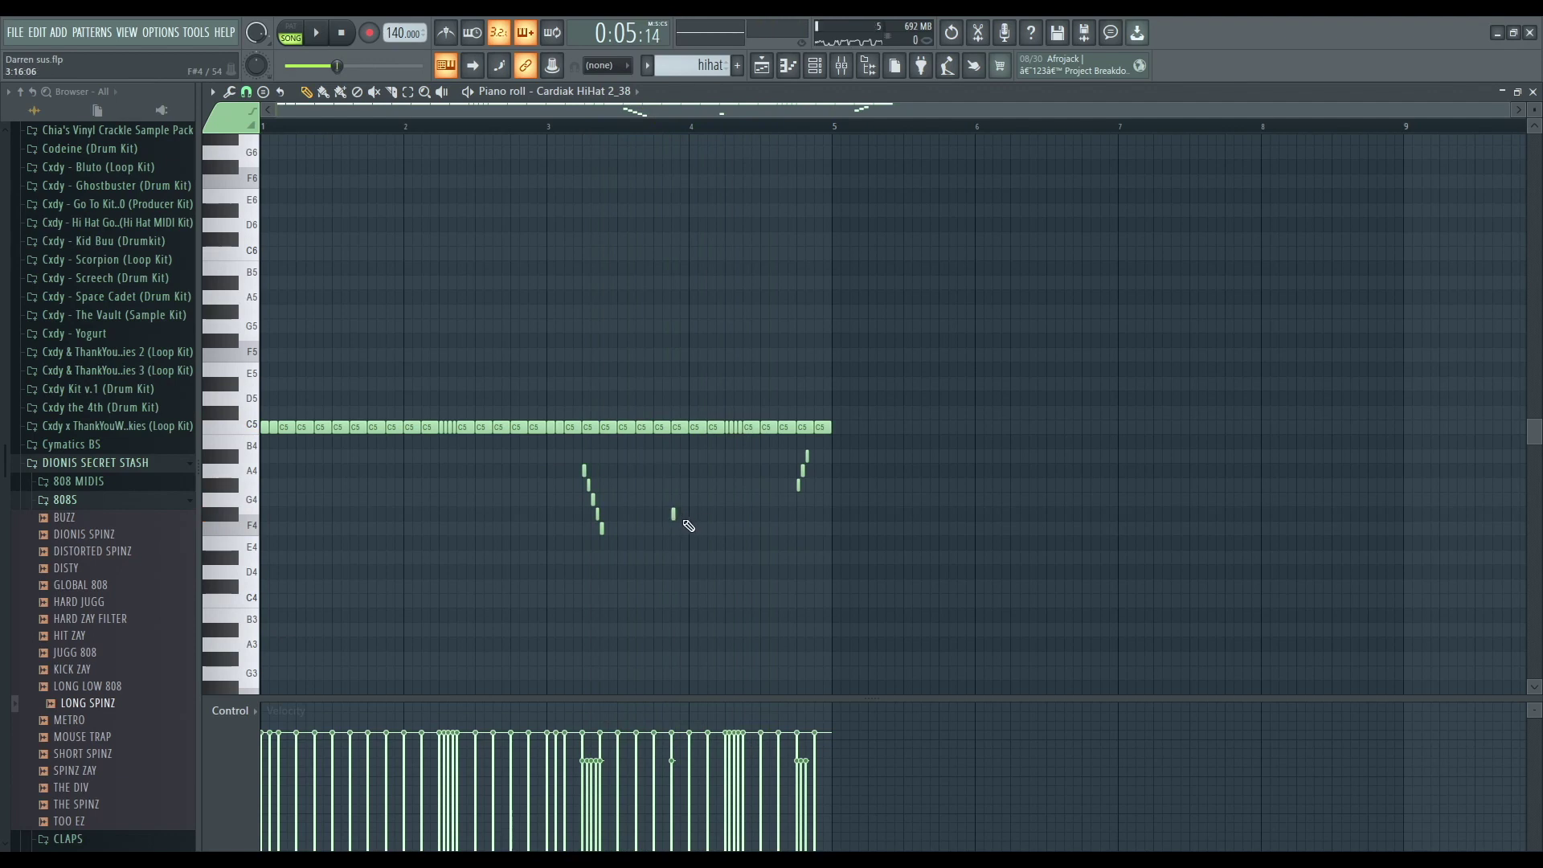
# Add short F#4 and E4 hi-hat notes in the first half of bar 4 while checking them in playback.
pyautogui.scroll(3, 684, 521)
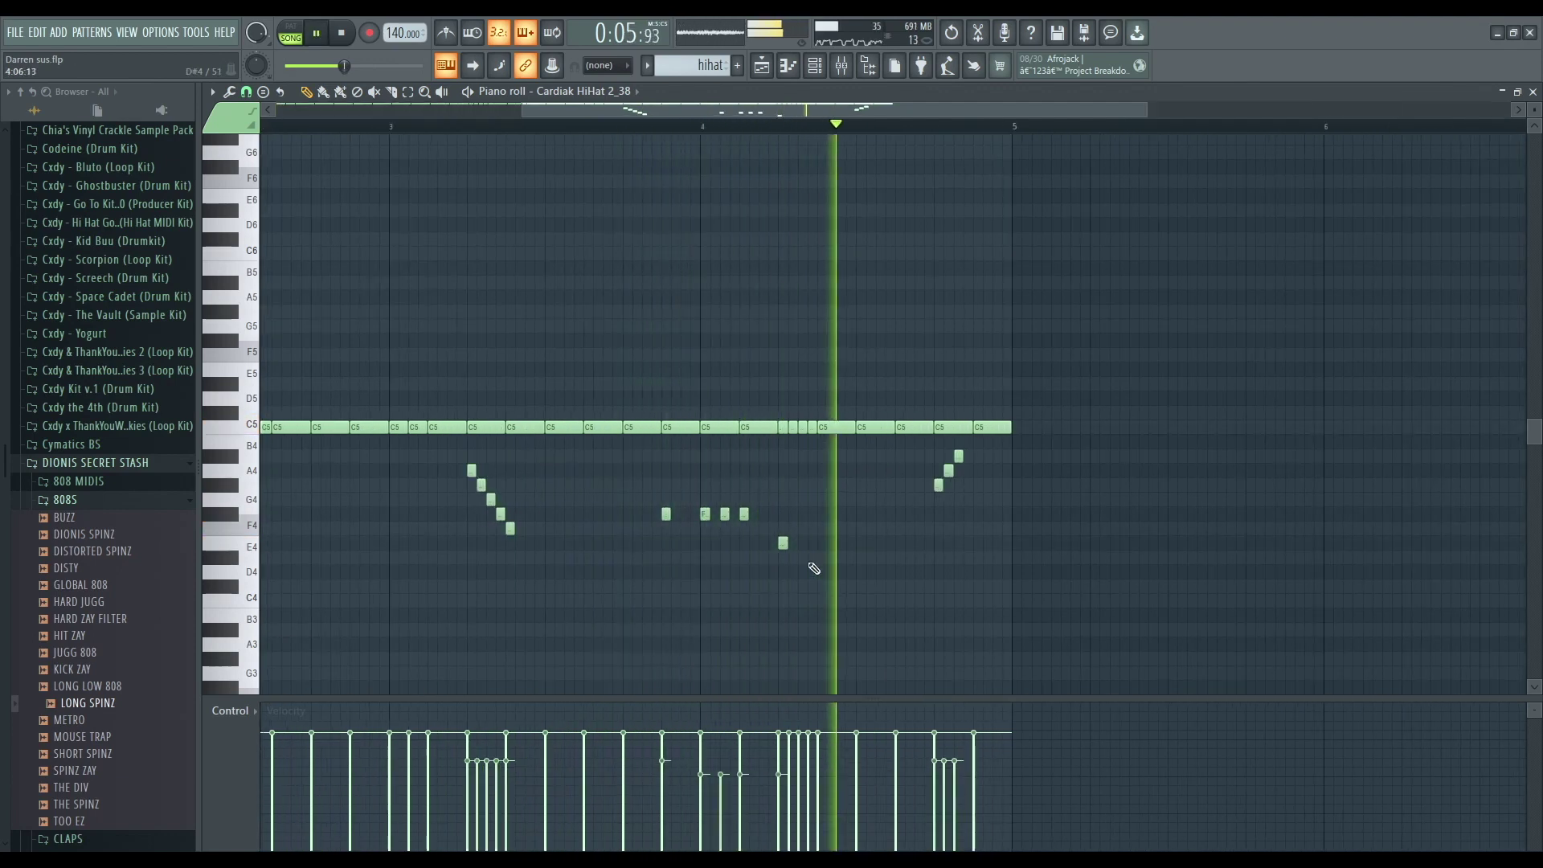
pyautogui.press('space')
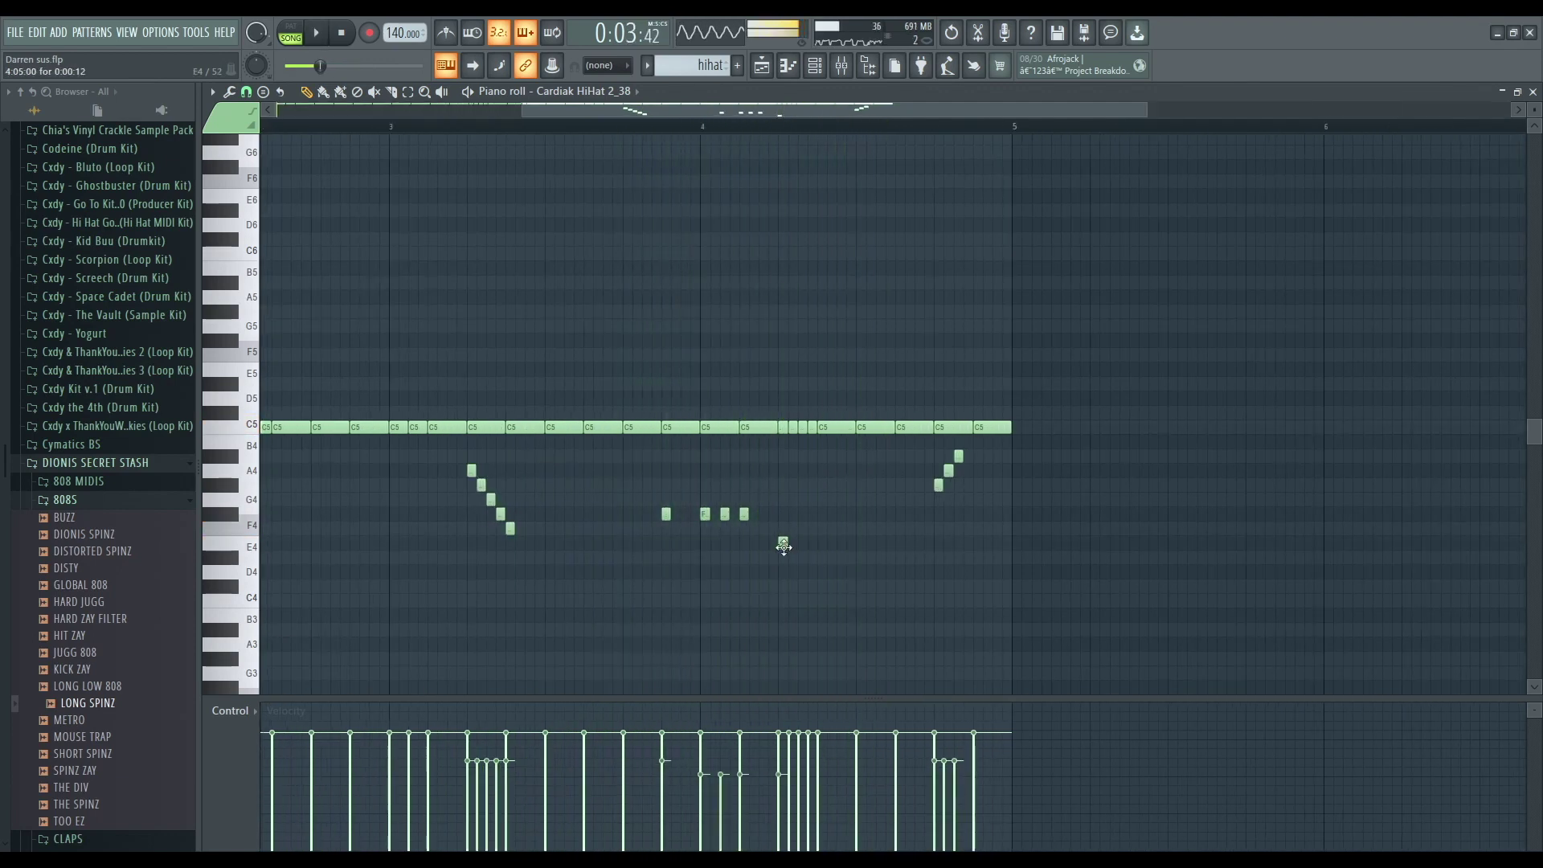
pyautogui.press('space')
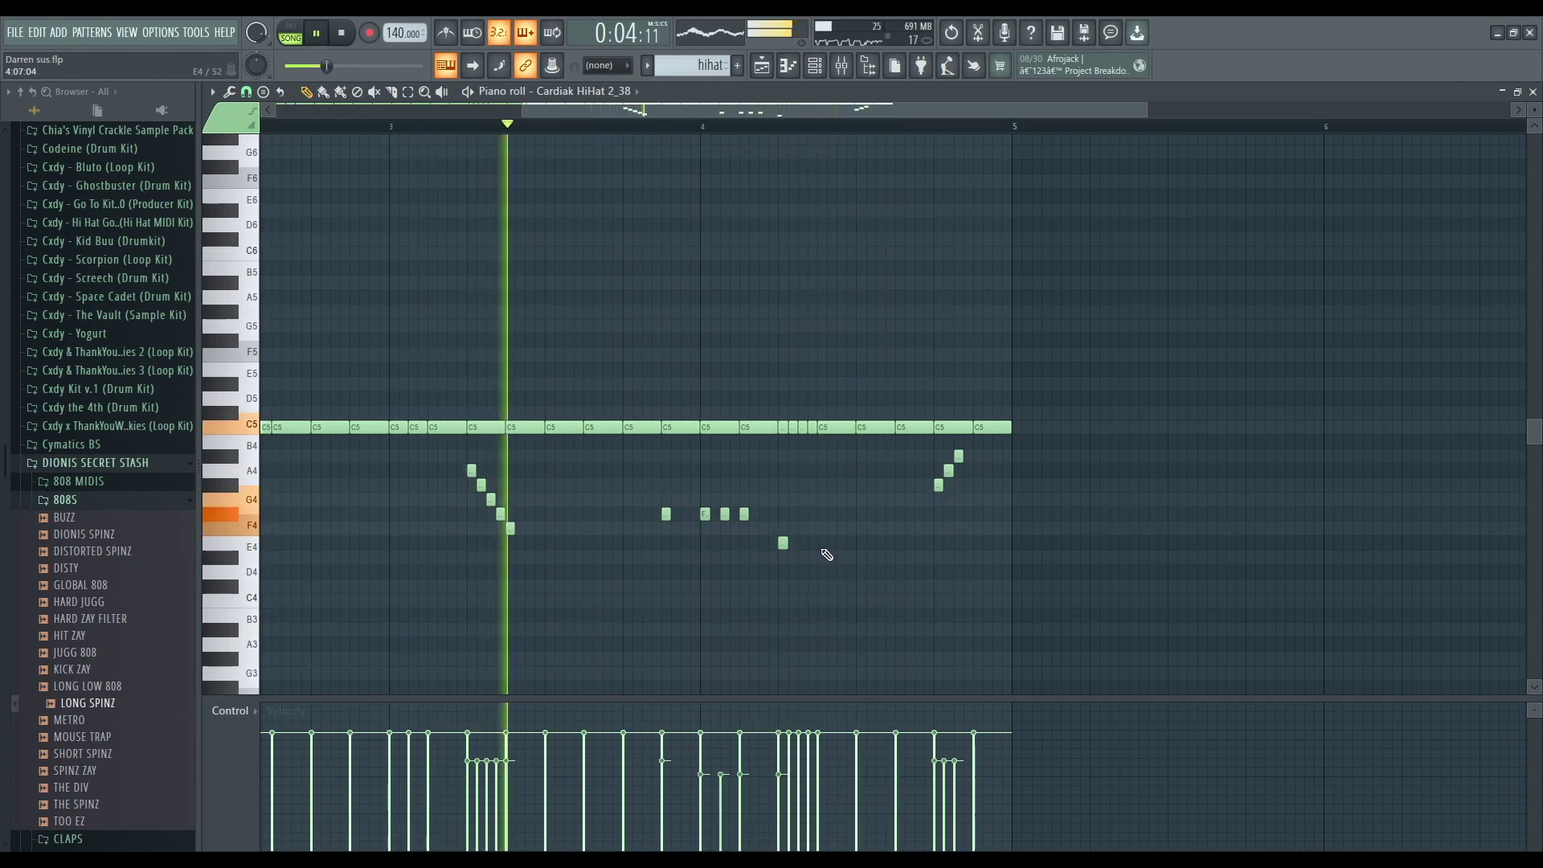
pyautogui.click(822, 543)
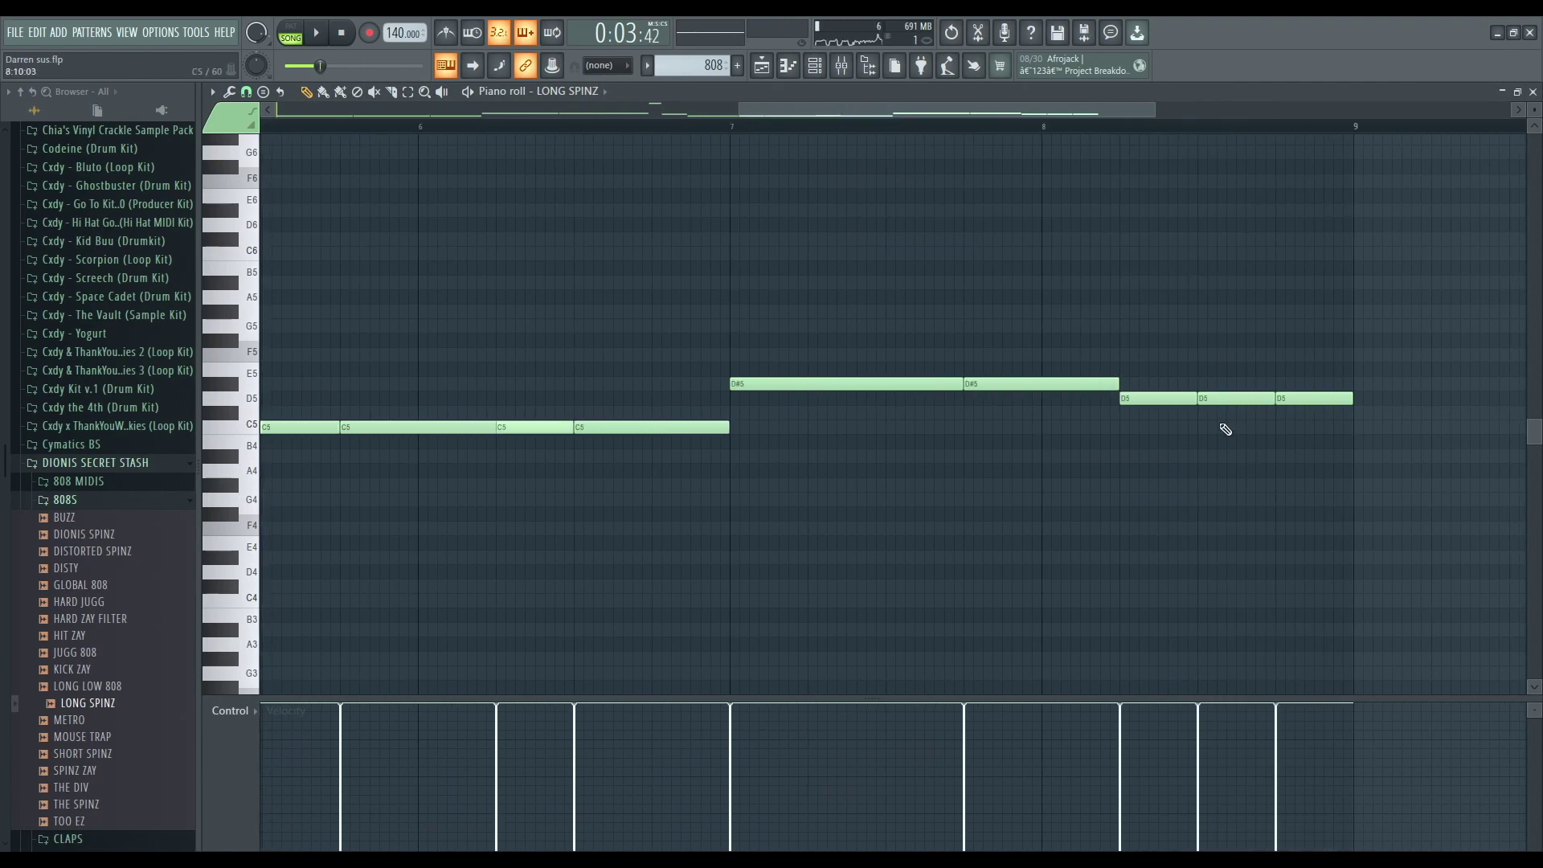
# Add a short high note near the end of bar 8 in the 808 pattern and slightly boost band 6 of Insert 11's EQ.
pyautogui.scroll(-4, 1266, 442)
pyautogui.scroll(3, 1139, 412)
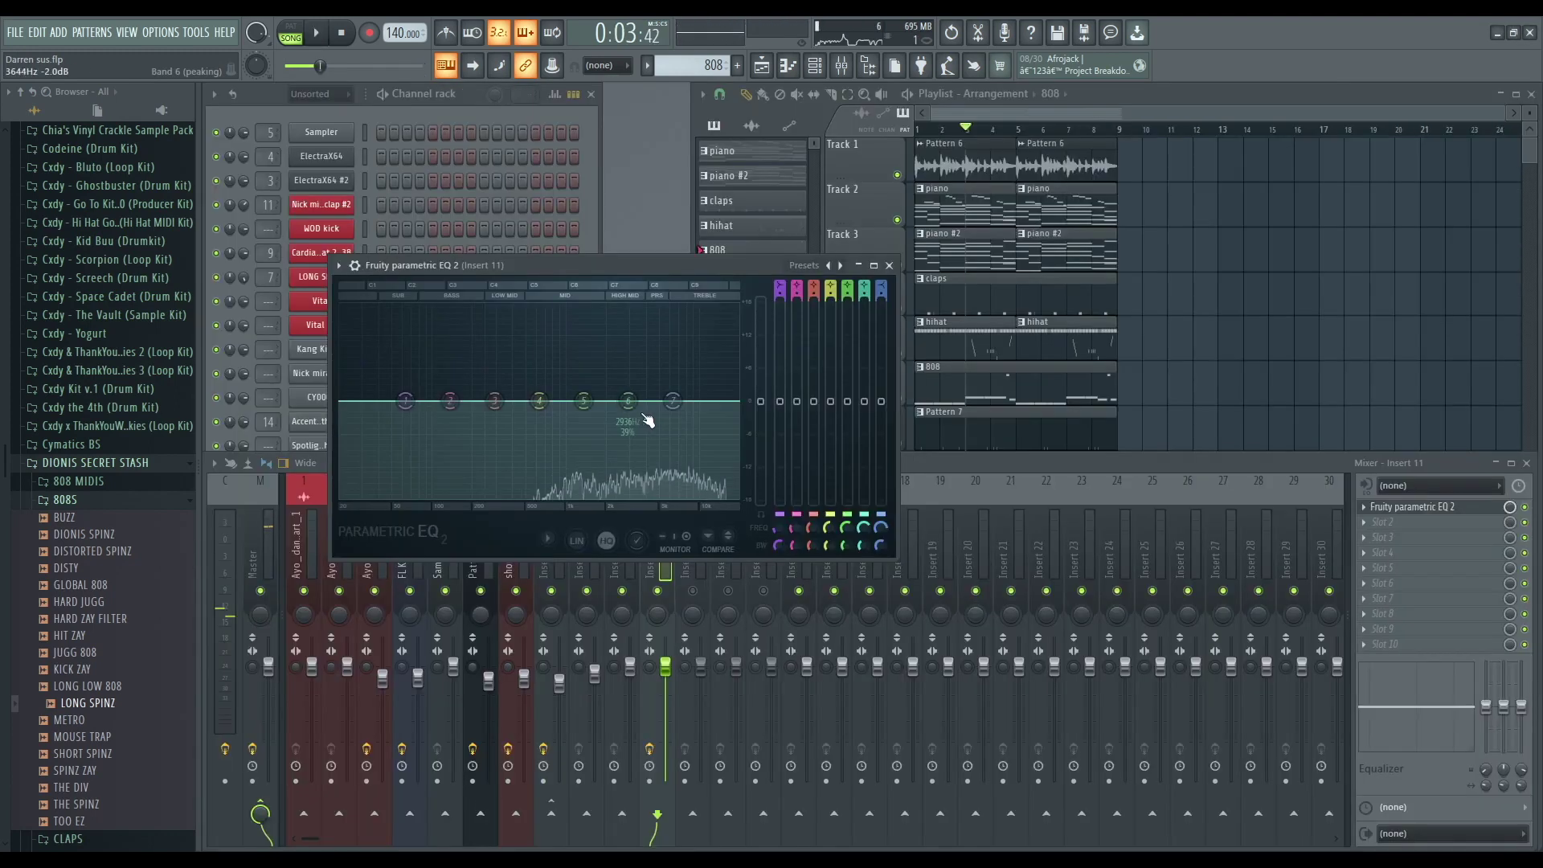
pyautogui.moveTo(628, 400); pyautogui.dragTo(635, 393)
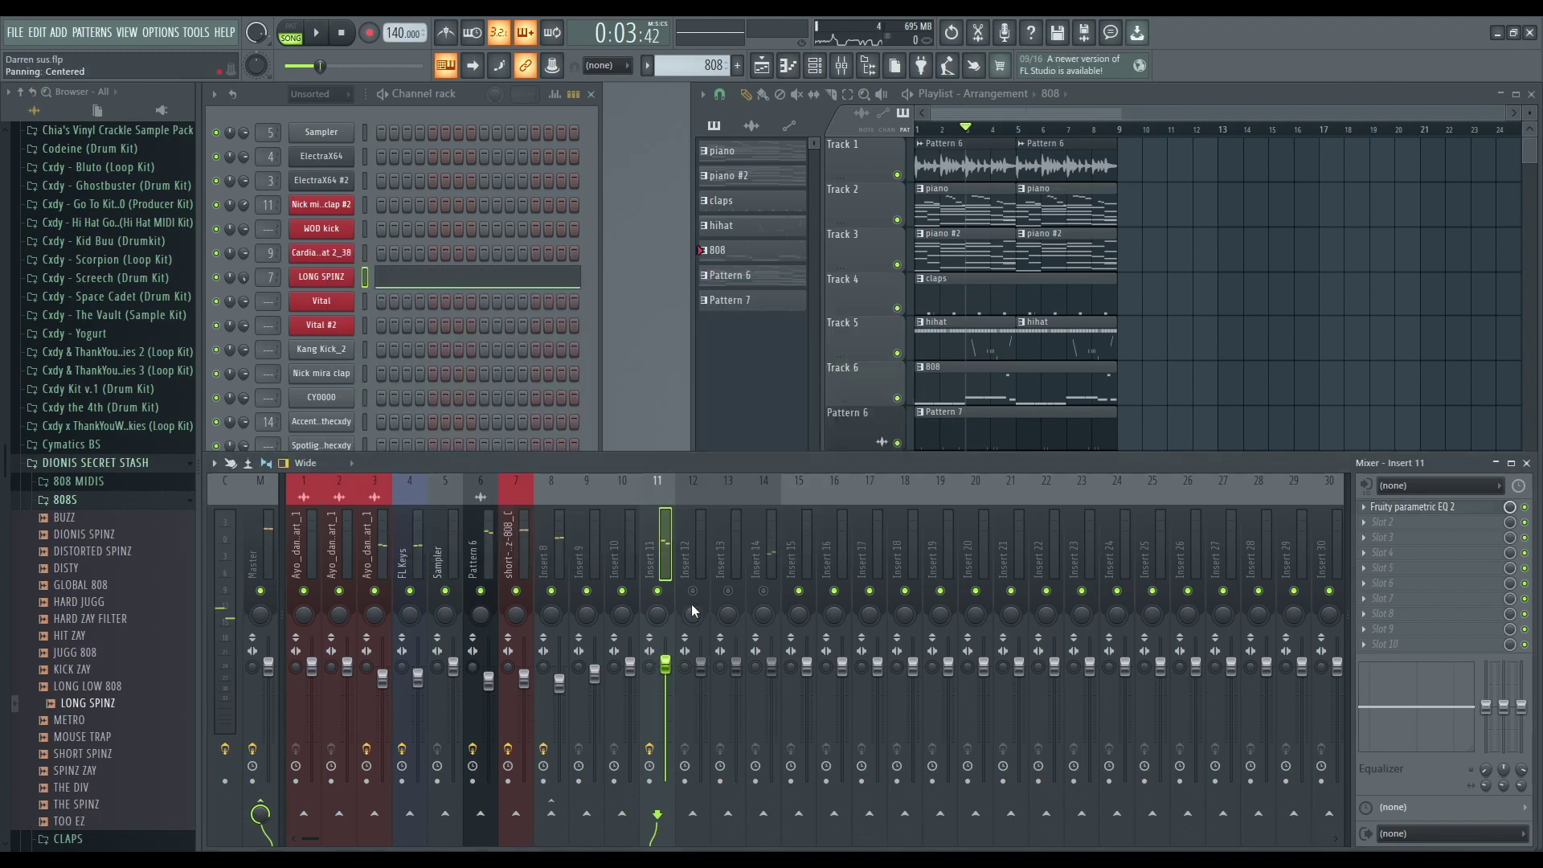
# Slightly raise Insert 13's volume, unmute Insert 14 and lower its volume.
pyautogui.click(728, 547)
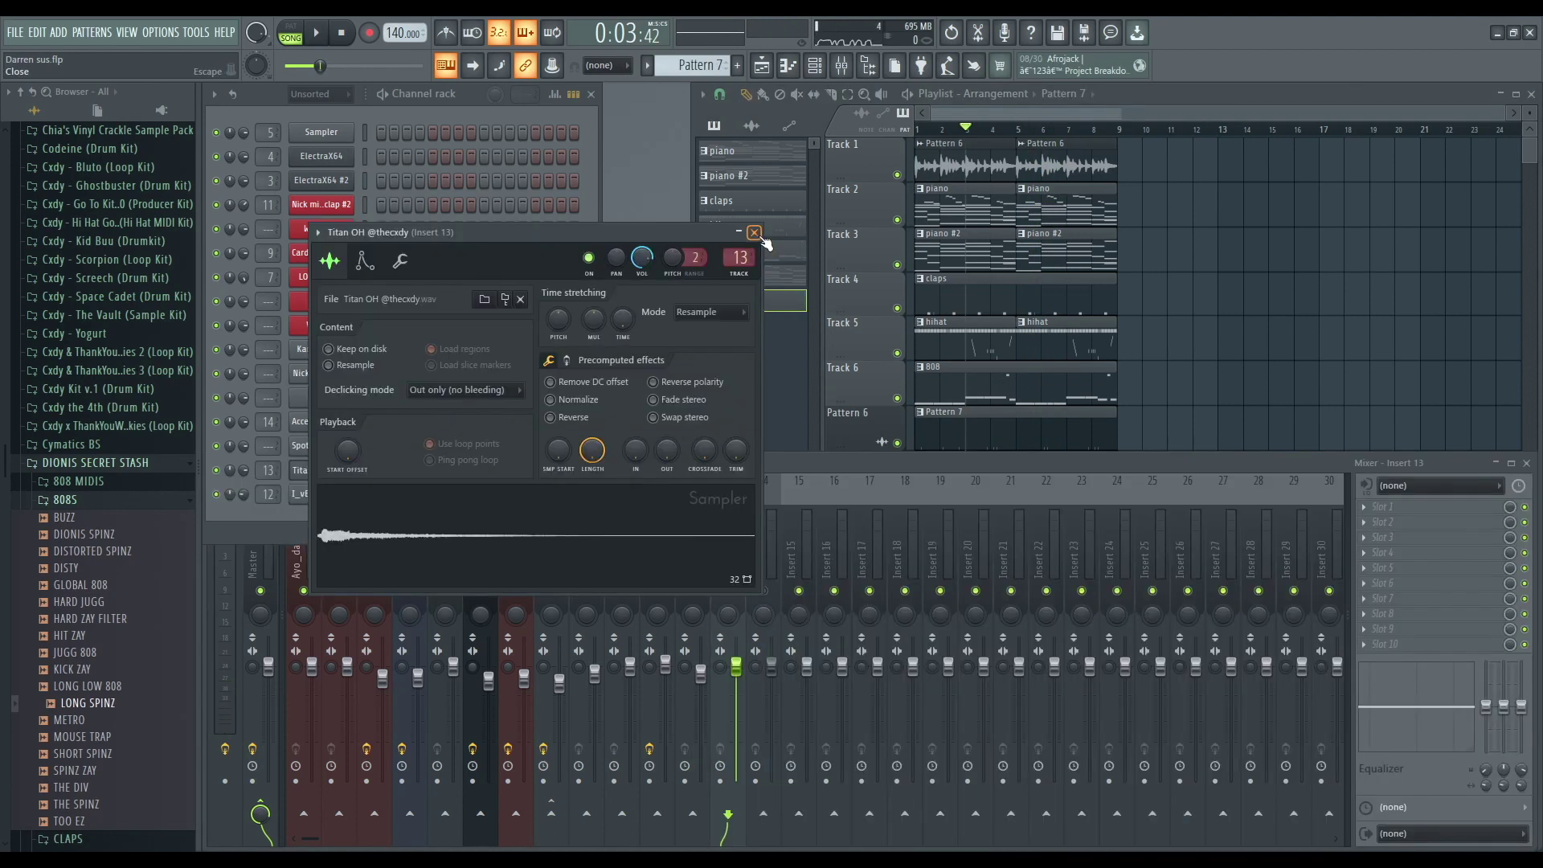
pyautogui.click(756, 233)
pyautogui.click(777, 601)
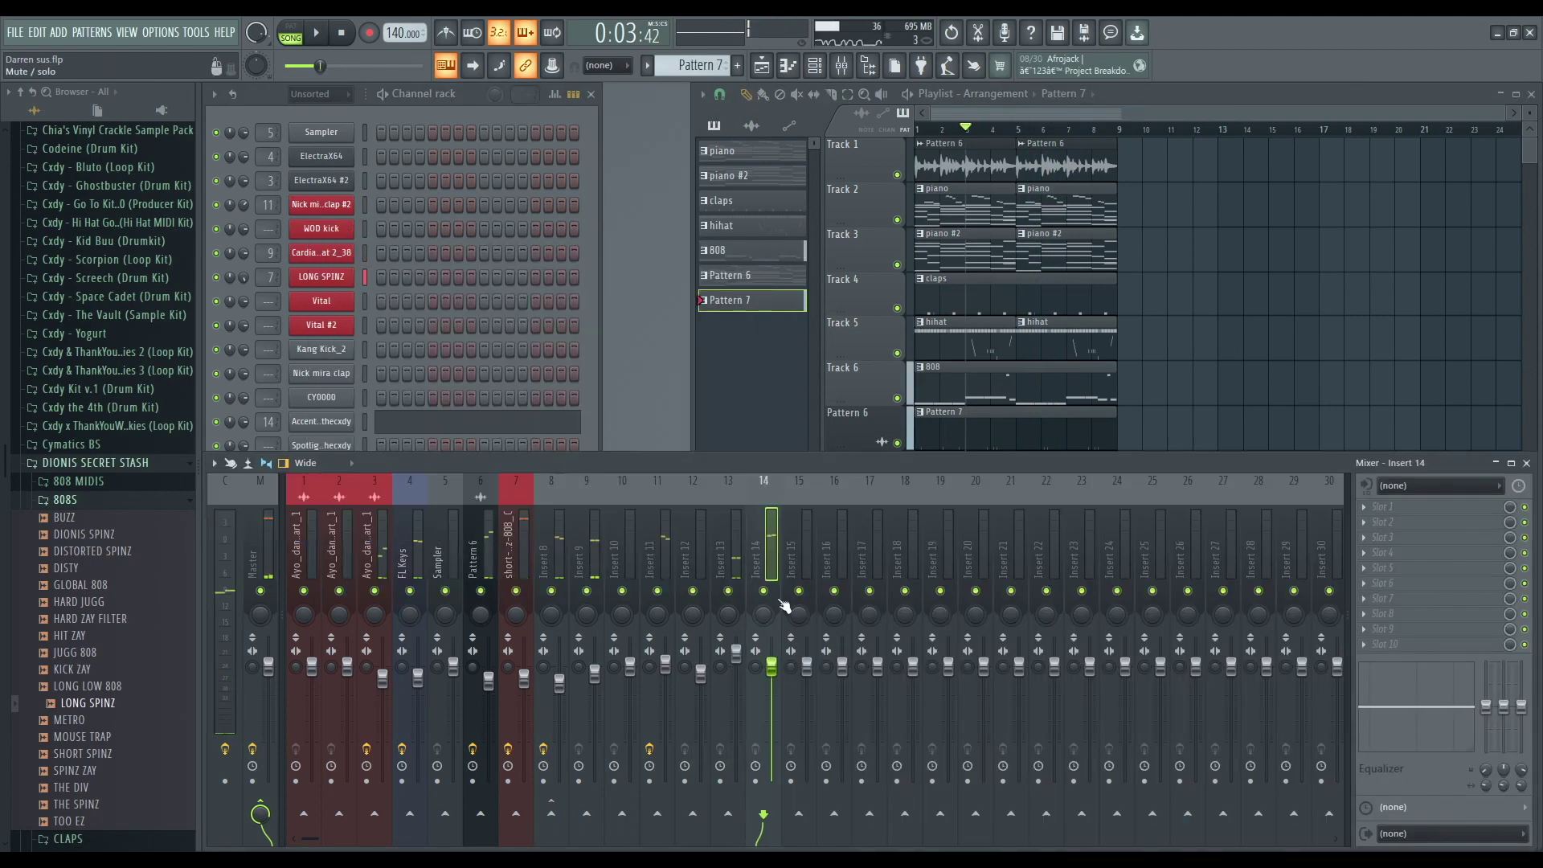
pyautogui.moveTo(773, 667); pyautogui.dragTo(774, 687)
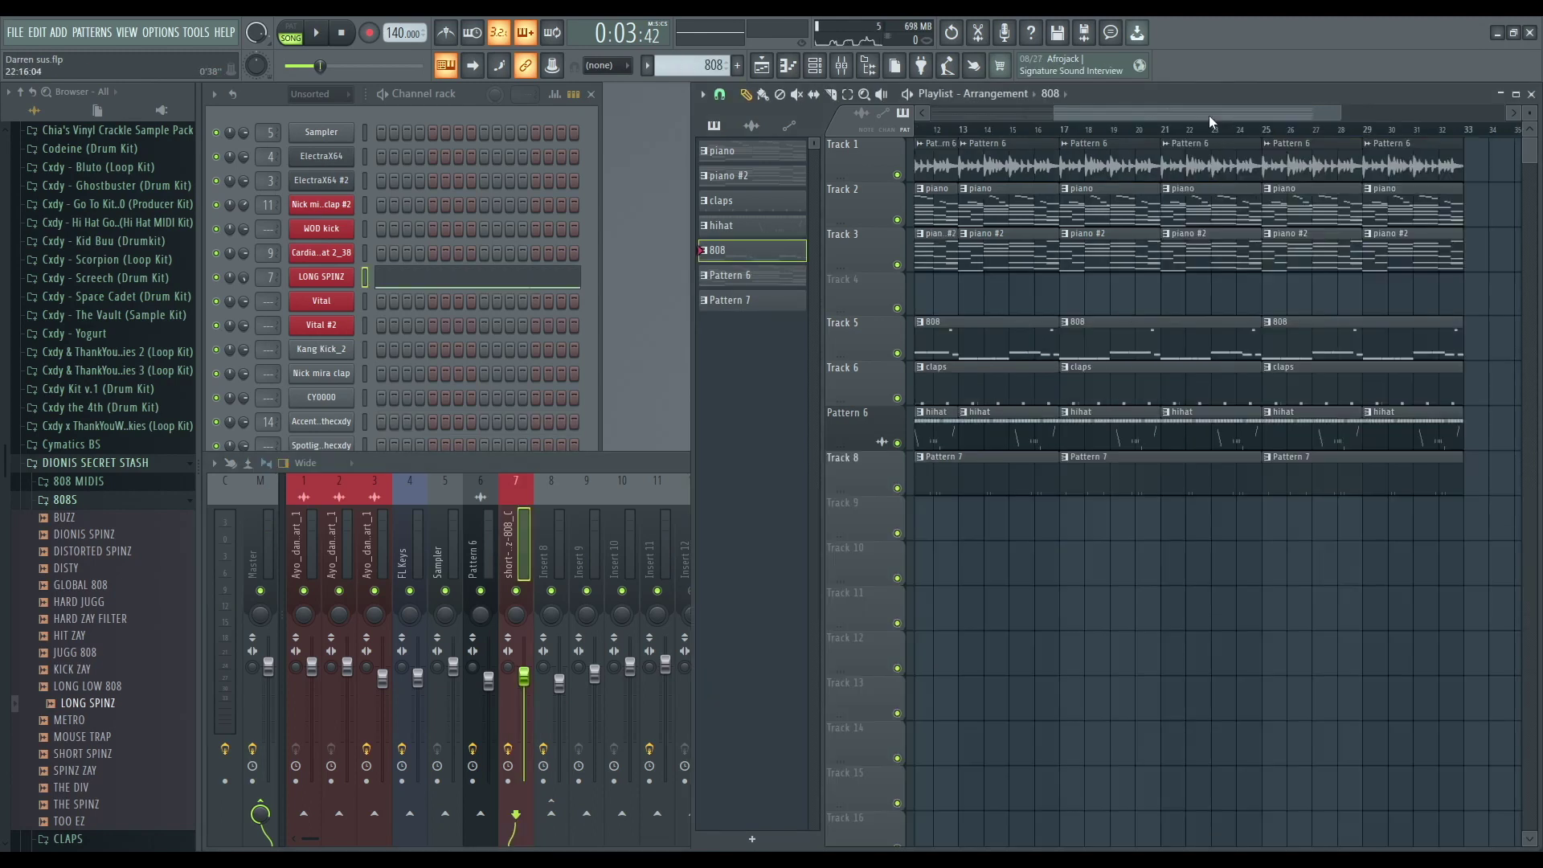
# Clear the 808, claps, hihat and Pattern 7 clips from bars 1 to 8 and delete Track 2's first piano clip.
pyautogui.moveTo(1210, 117); pyautogui.dragTo(907, 142)
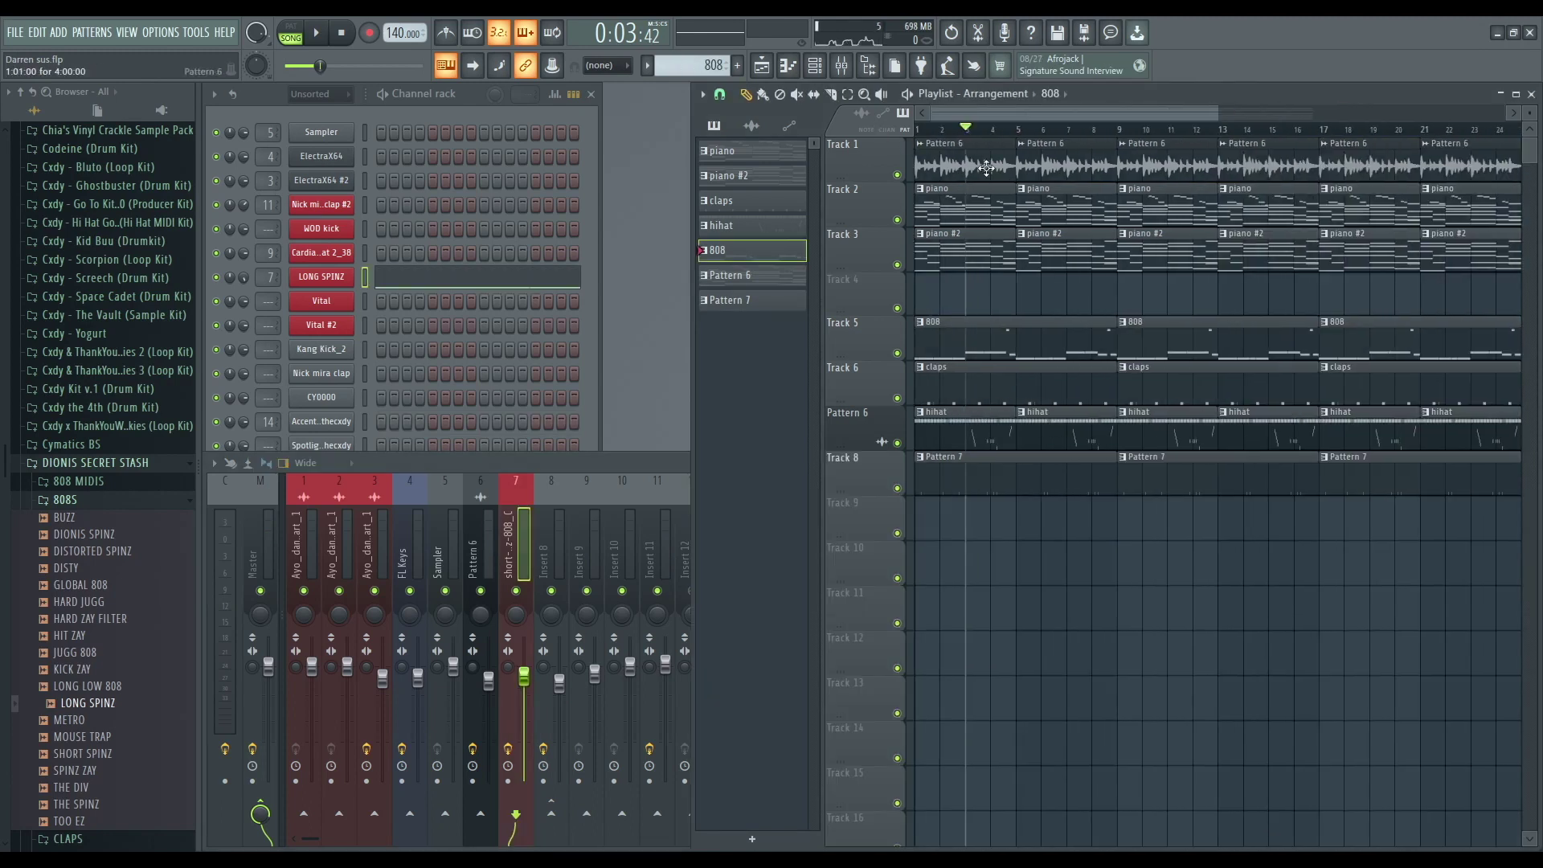
pyautogui.rightClick(978, 321)
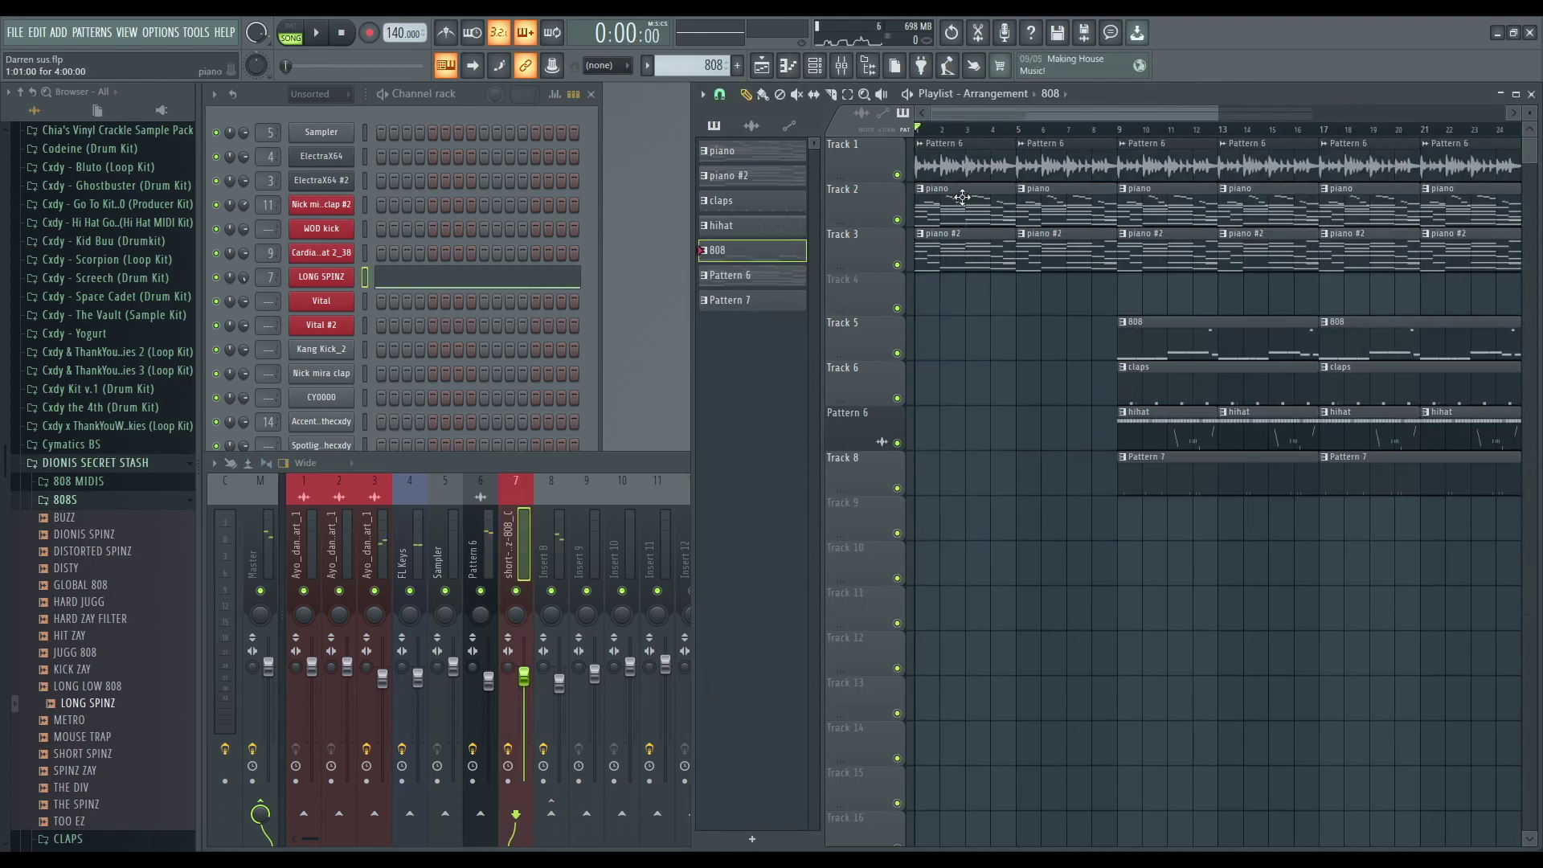
pyautogui.rightClick(966, 201)
pyautogui.press('space')
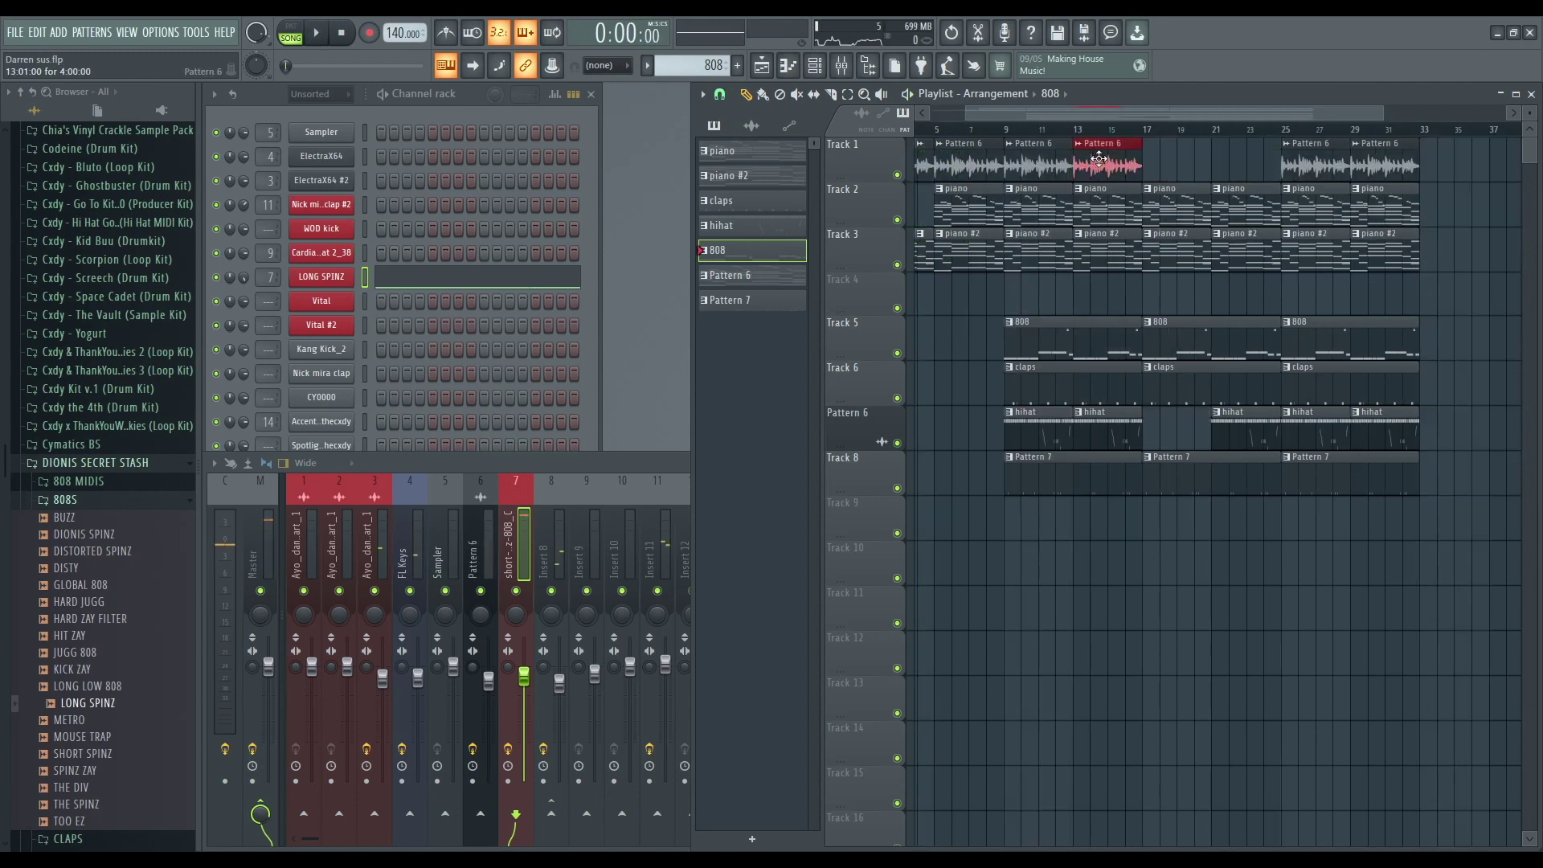
# Duplicate the Pattern 6 clip from bar 13 across bars 17 to 24 and delete the piano and piano #2 clips there.
pyautogui.hotkey('ctrl', 'b')
pyautogui.hotkey('ctrl', 'b')
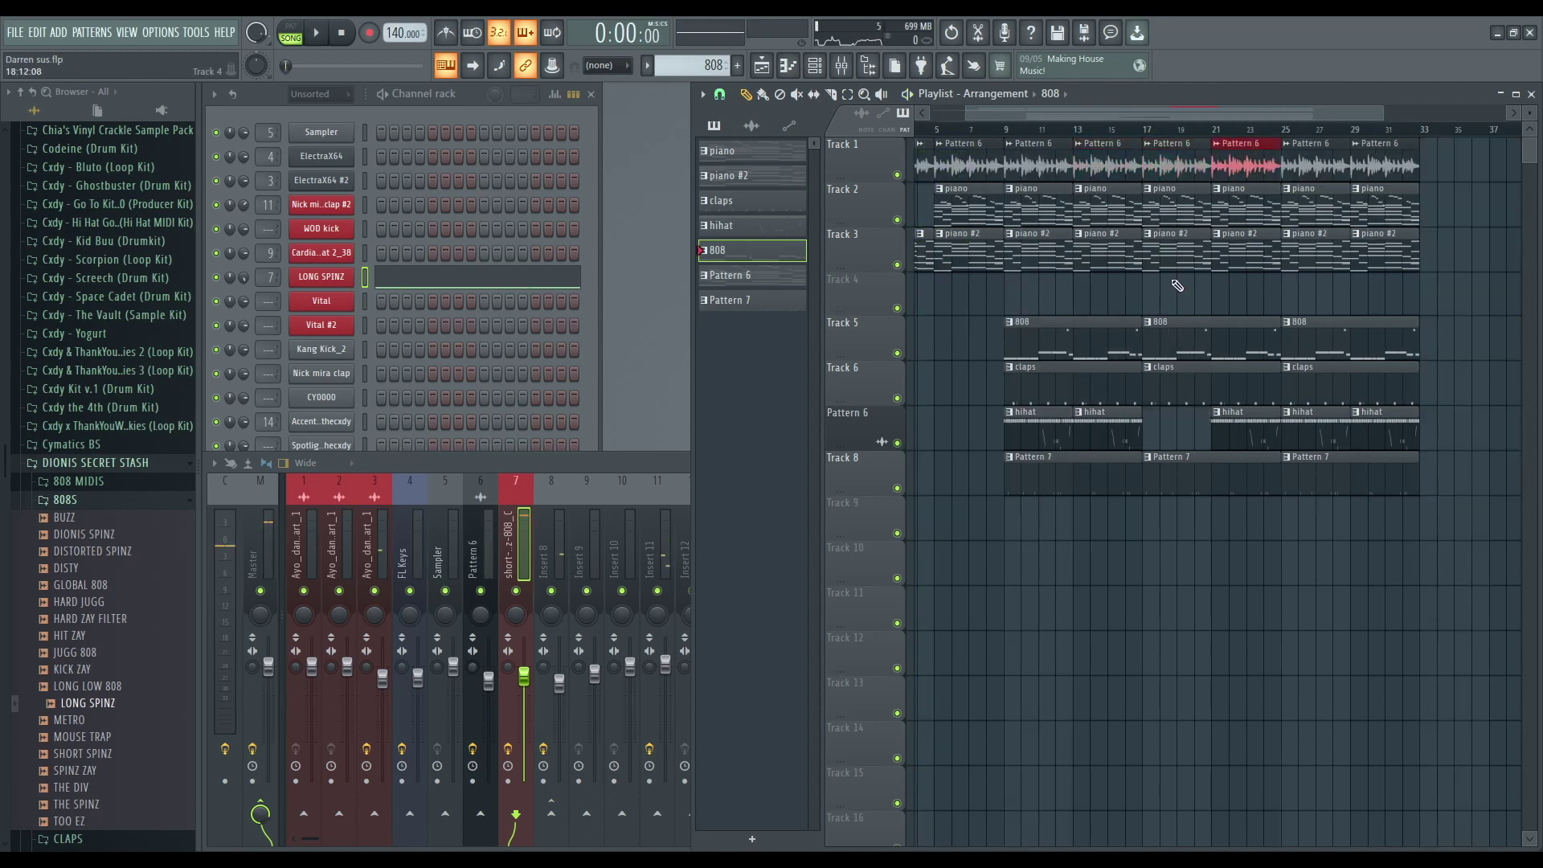
pyautogui.rightClick(1185, 219)
pyautogui.rightClick(1249, 216)
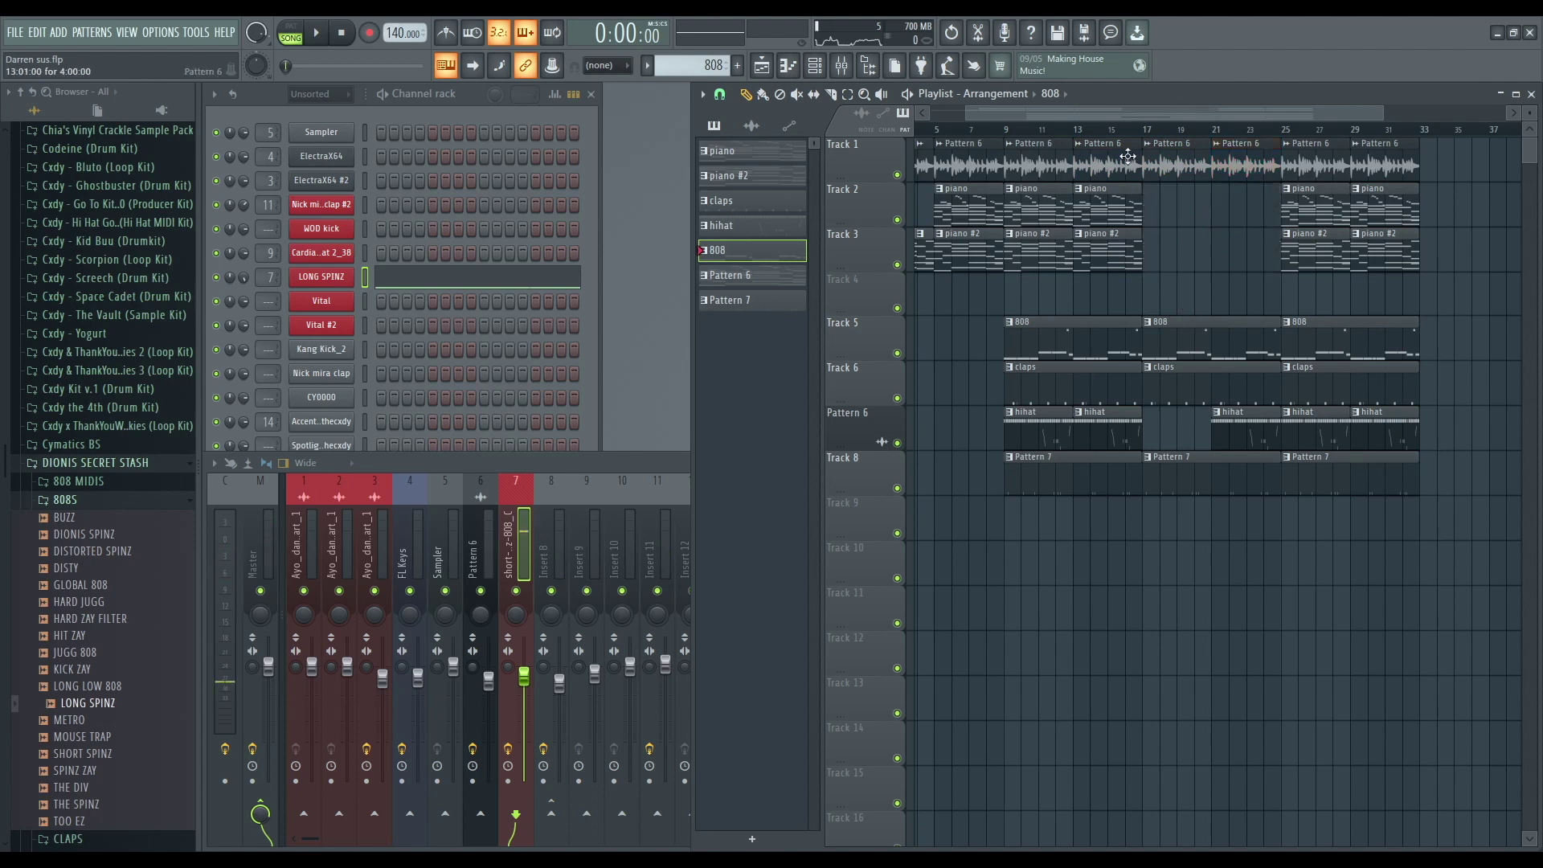
# Slice the 808 and claps clips at bars 18 and 19, delete the pieces between the cuts and play from bar 17.
pyautogui.click(1006, 131)
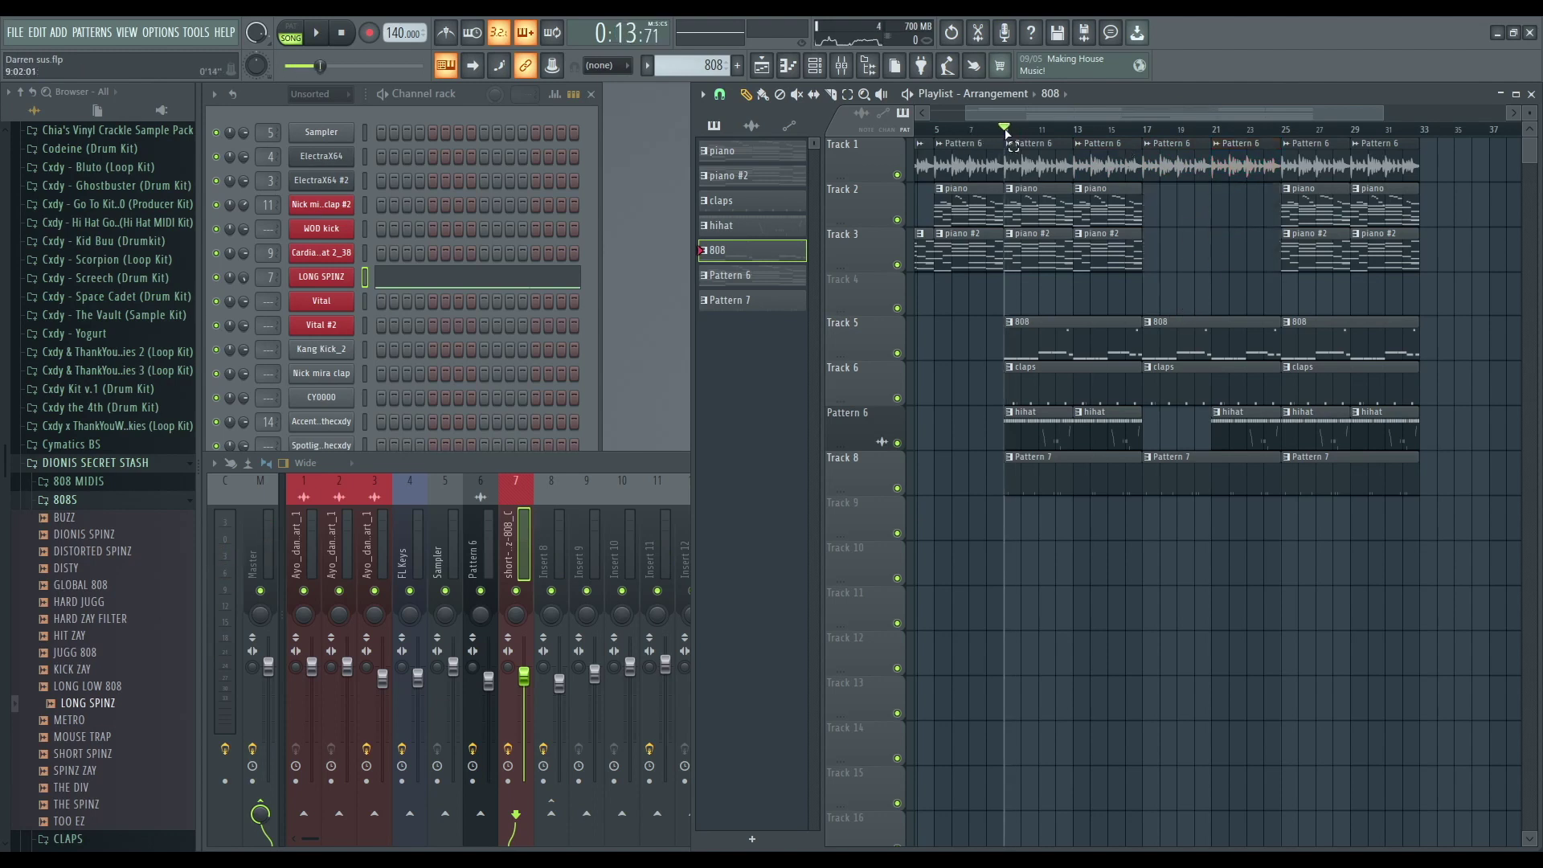
pyautogui.scroll(5, 1193, 353)
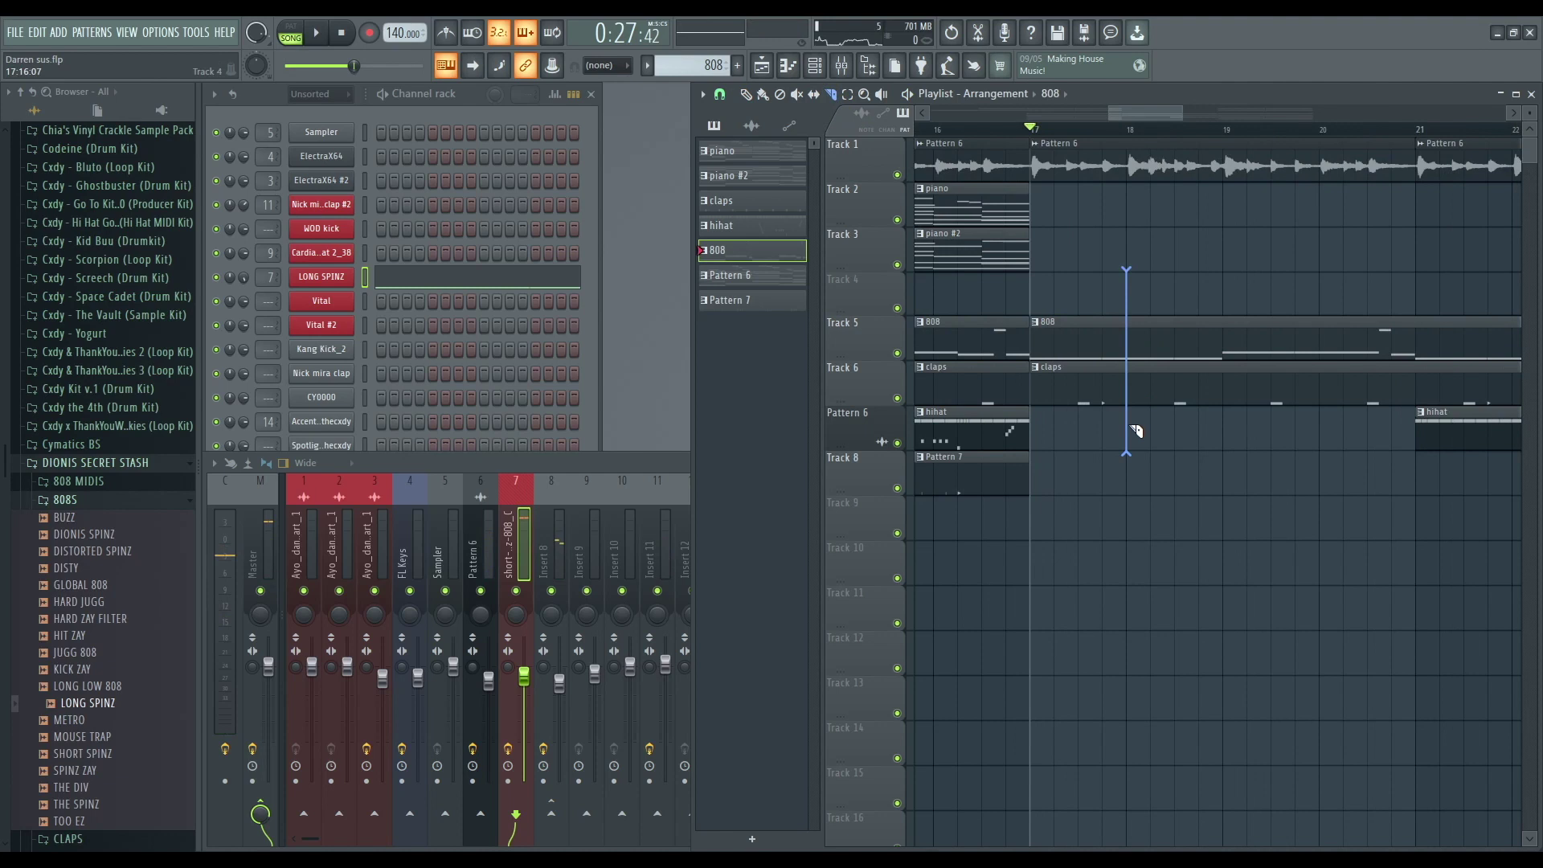
pyautogui.rightClick(1225, 401)
pyautogui.press('space')
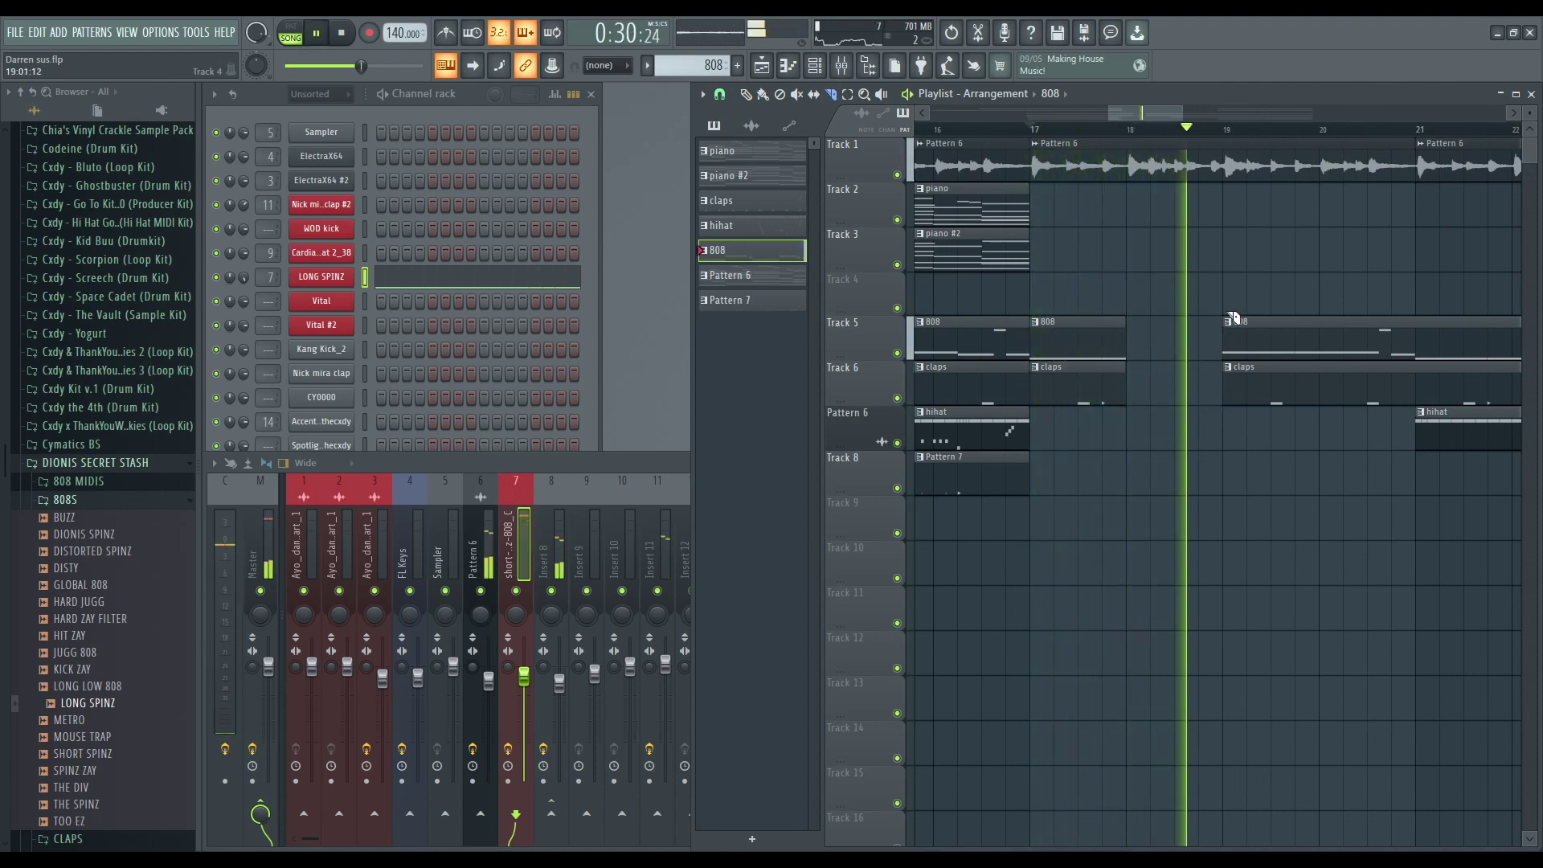
# Copy the arrangement of bars 1 to 32 to bar 33 onward and select the melody clips around bar 33.
pyautogui.moveTo(1179, 113); pyautogui.dragTo(1270, 110)
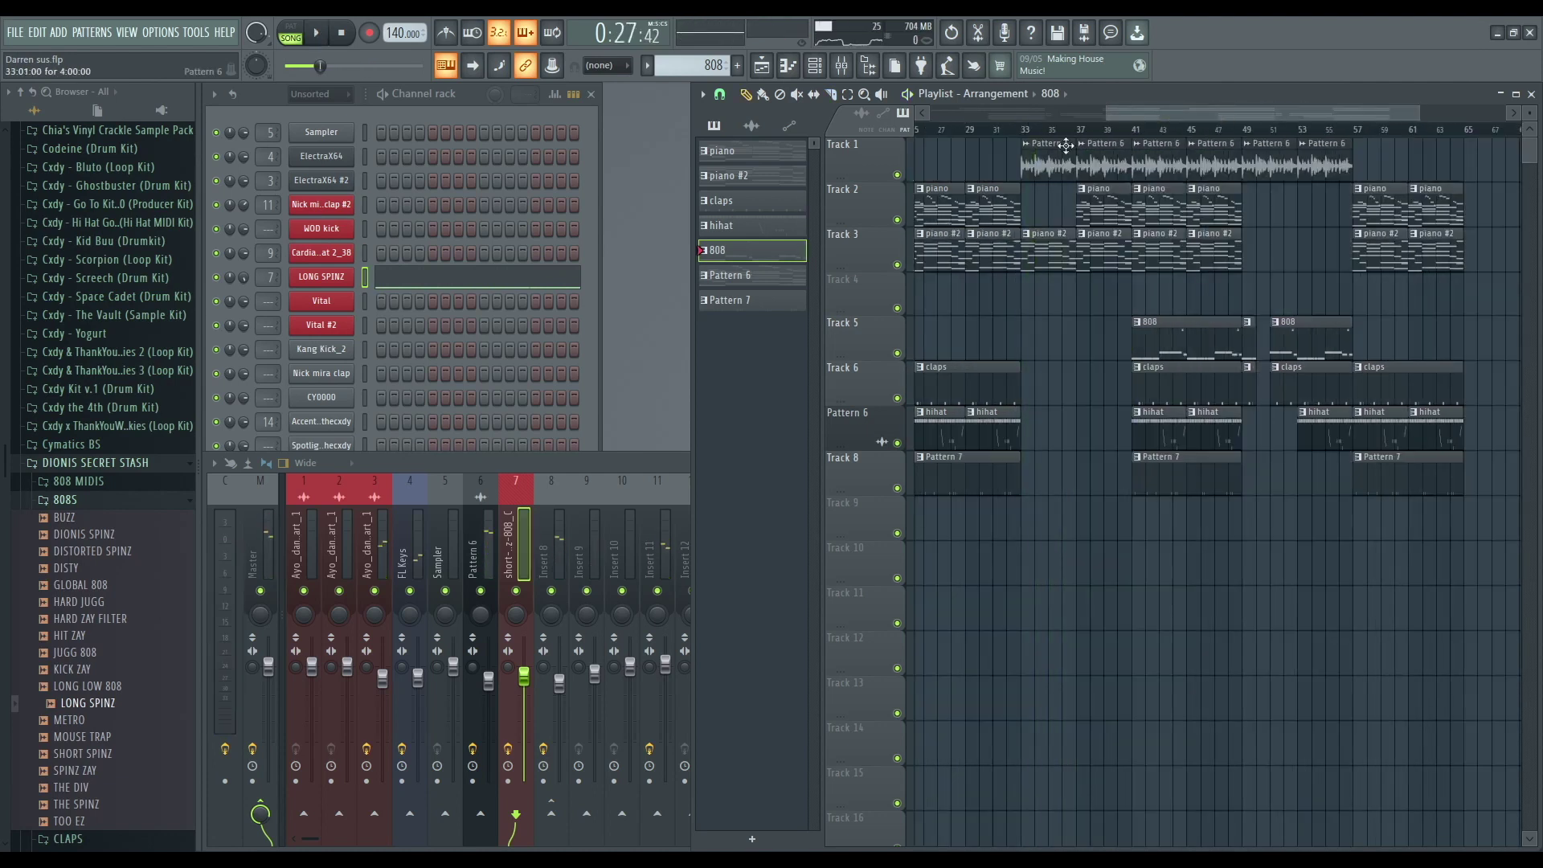
pyautogui.moveTo(1055, 152); pyautogui.dragTo(1130, 272)
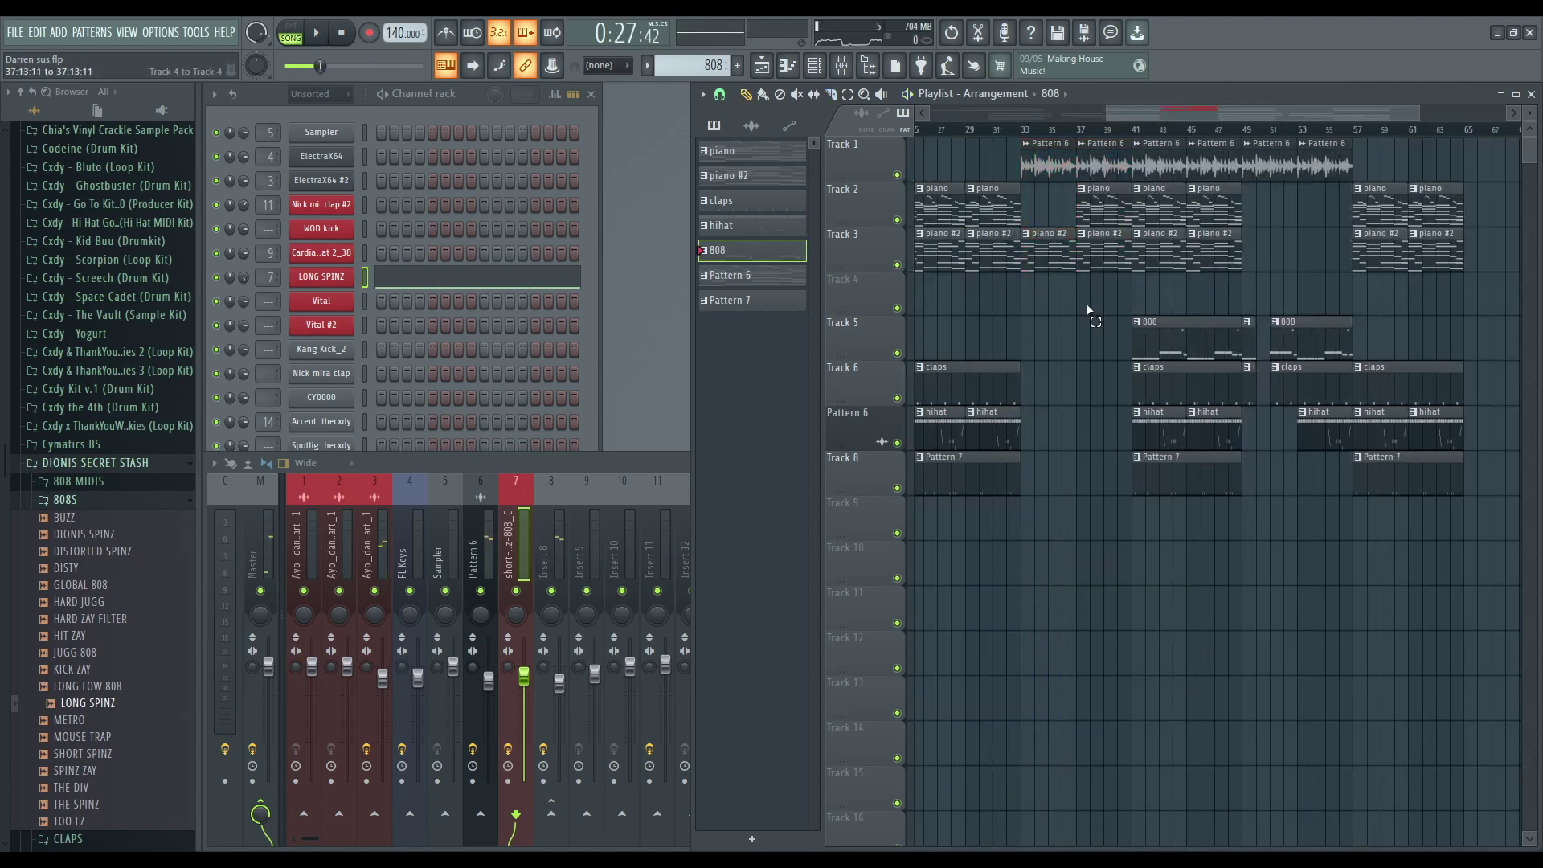